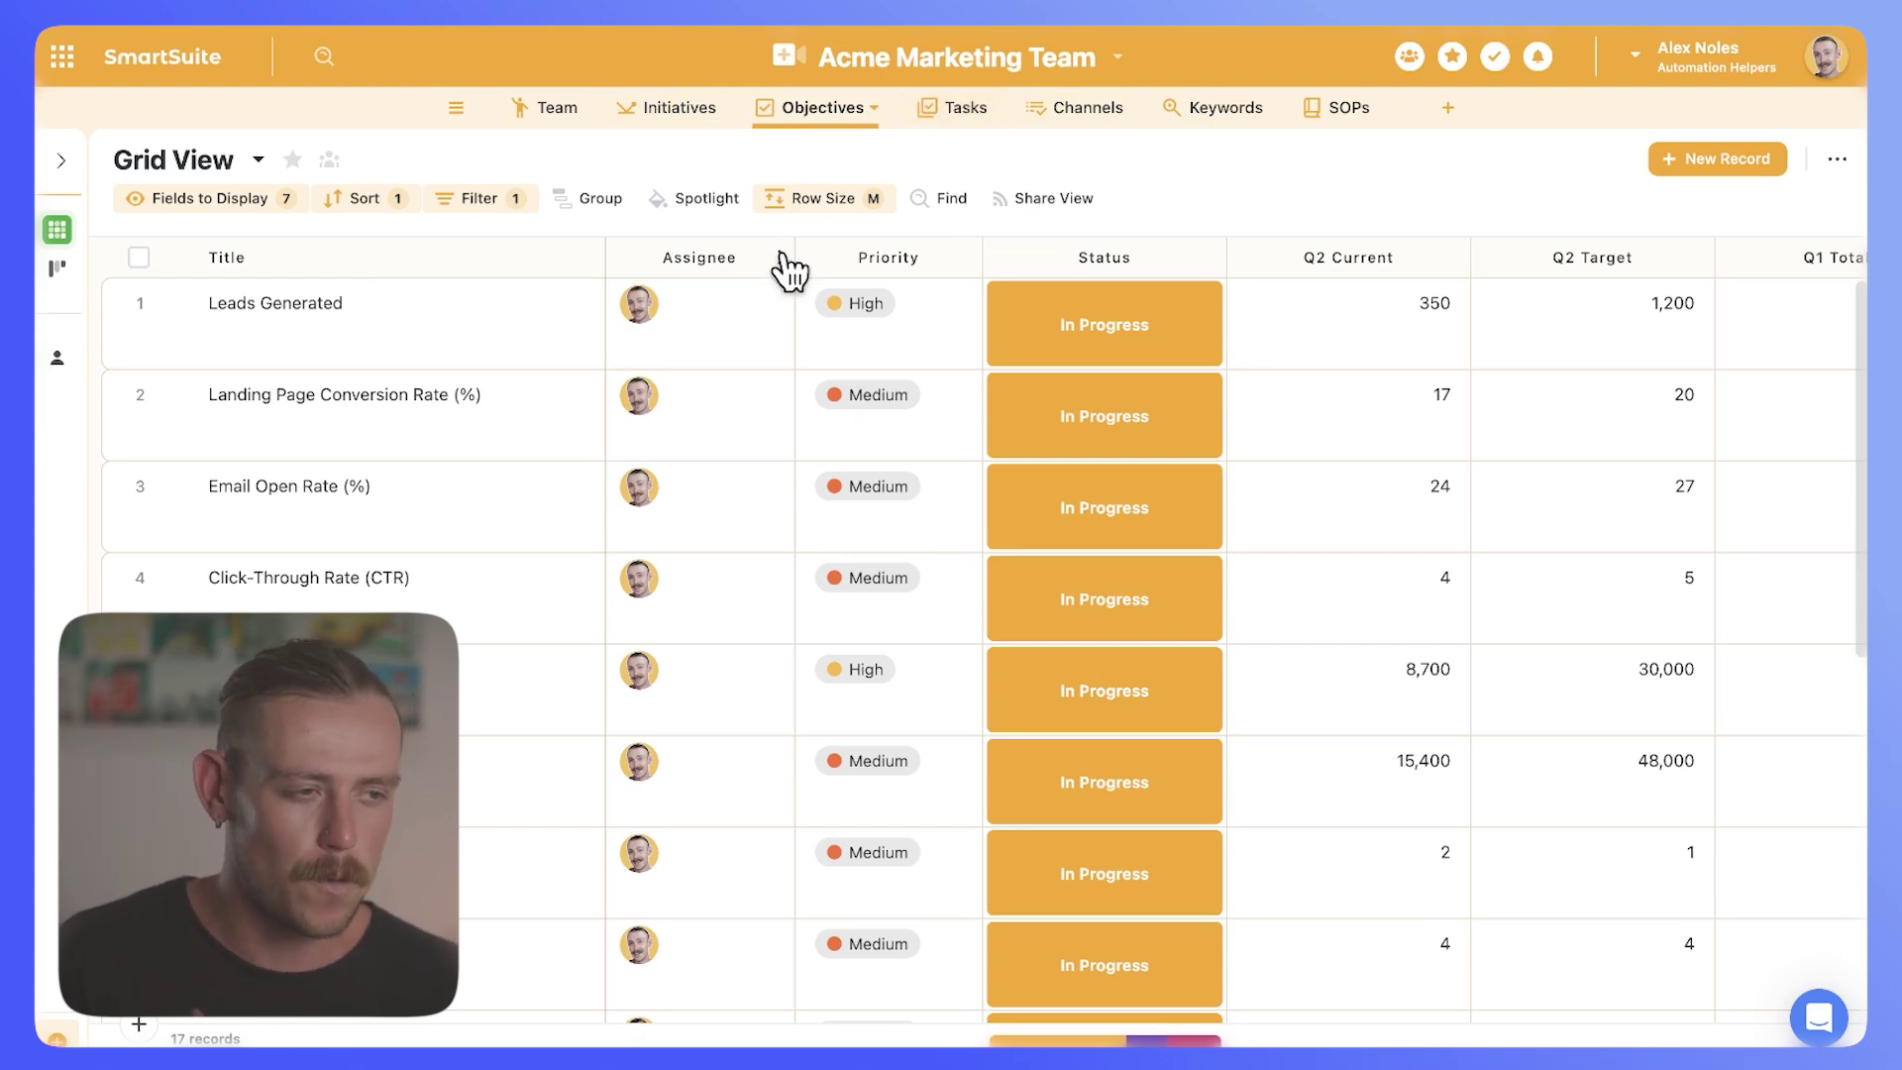
- Inspect the Leads Generated objective: High priority, Q2 Current 350, Q2 Target 1,200, Q1 Total 980
left_click(892, 327)
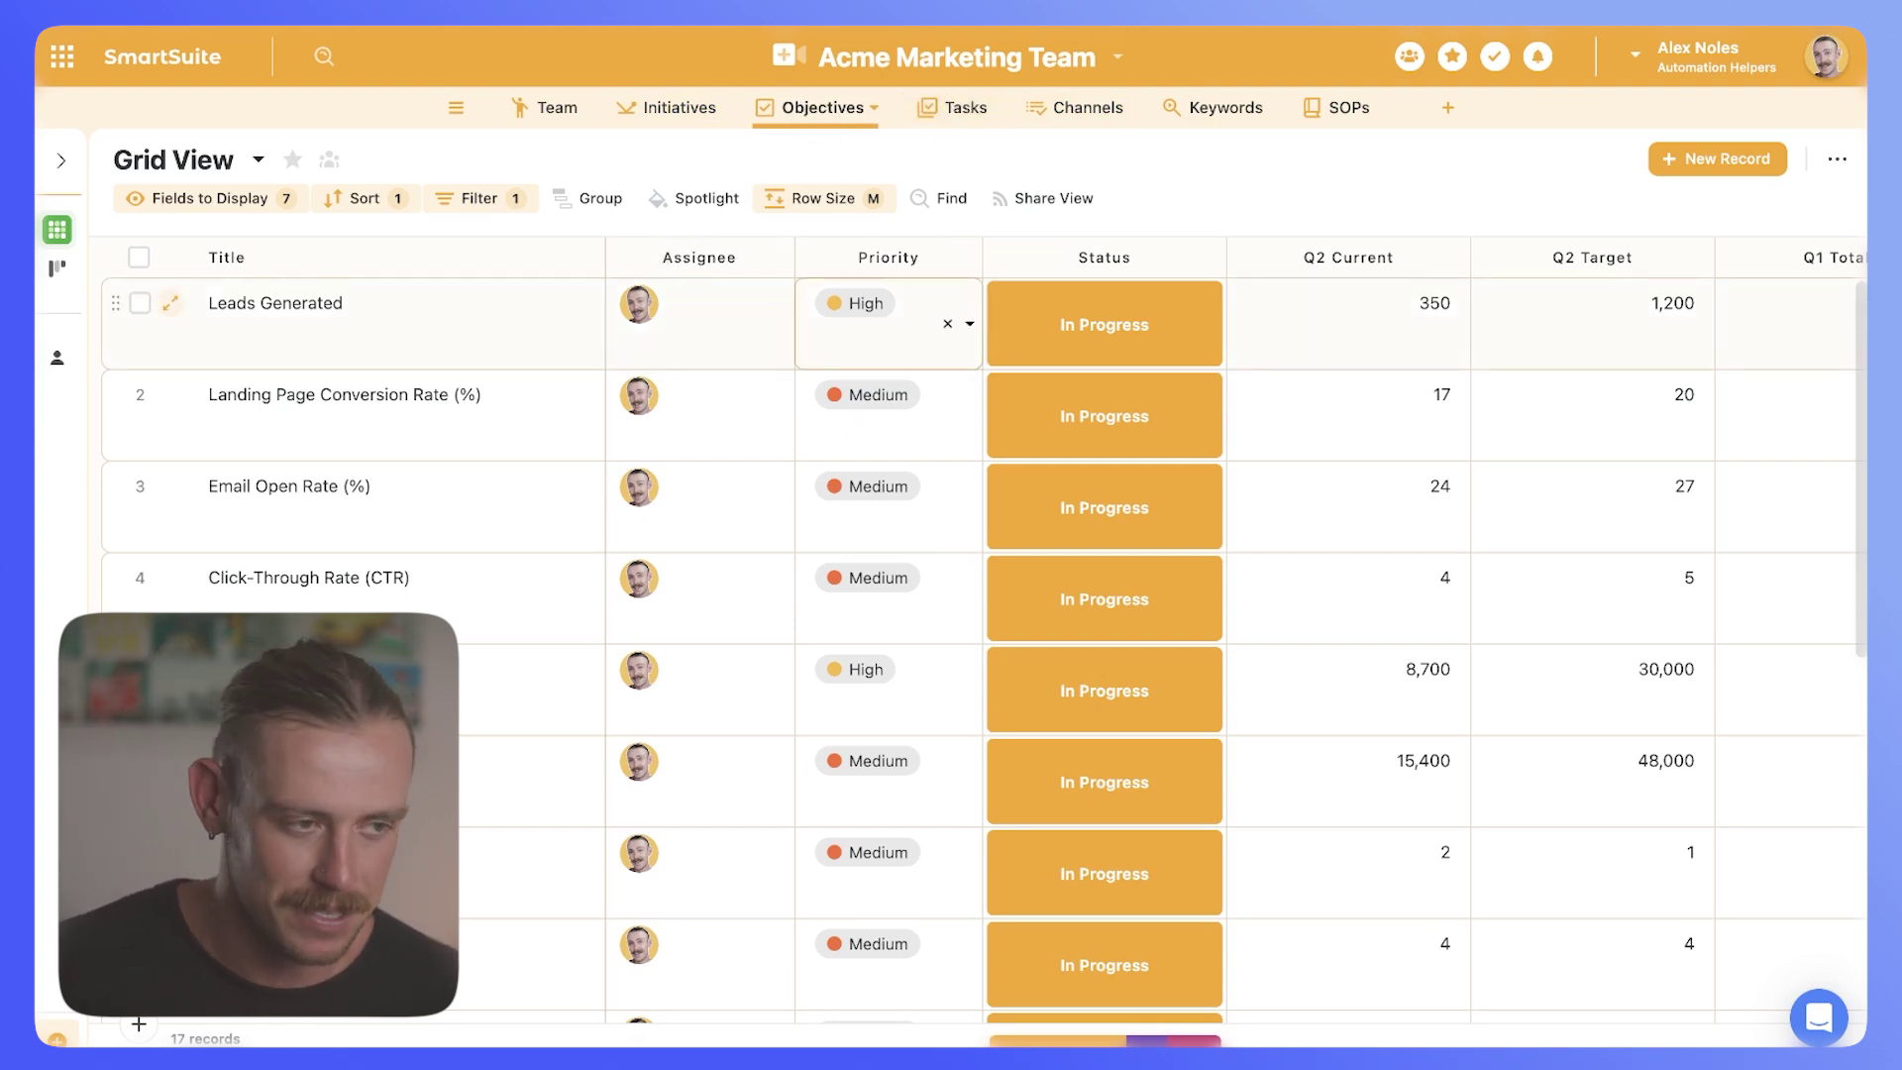
left_click(297, 411)
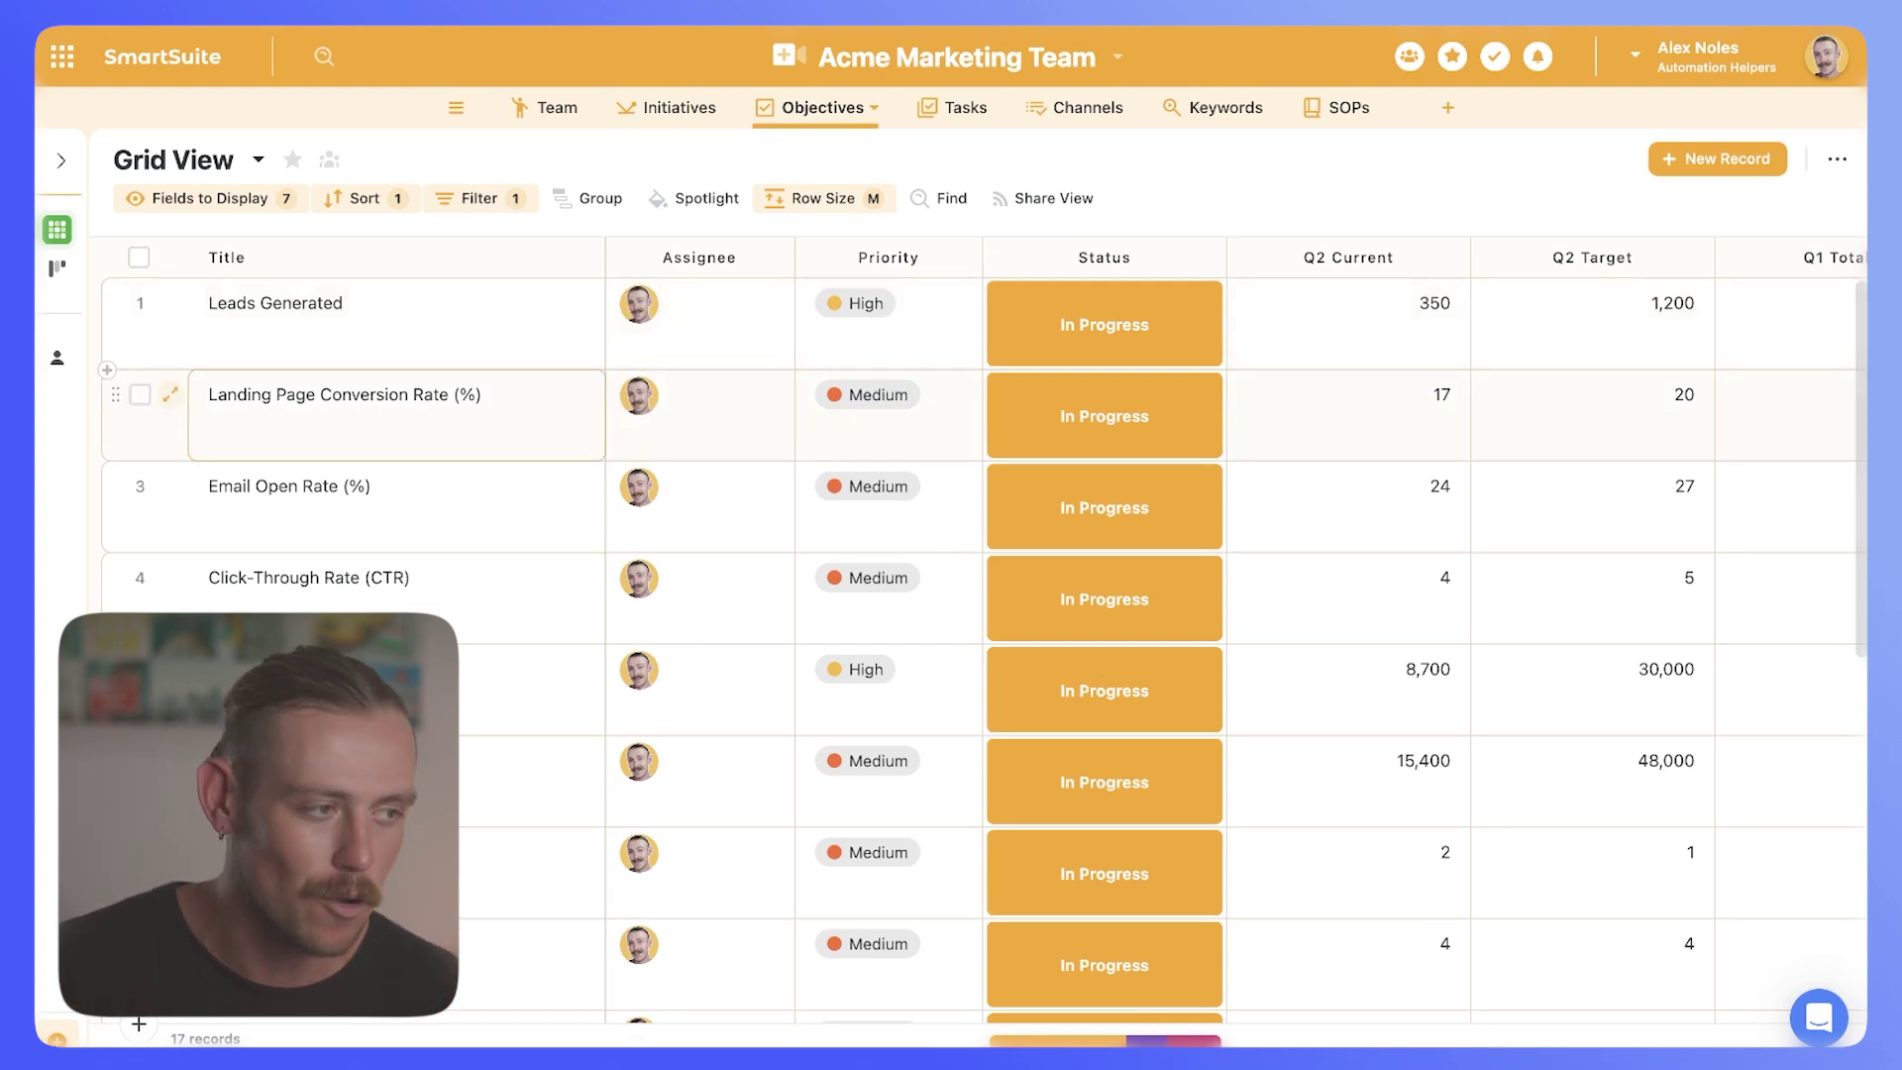
left_click(1348, 323)
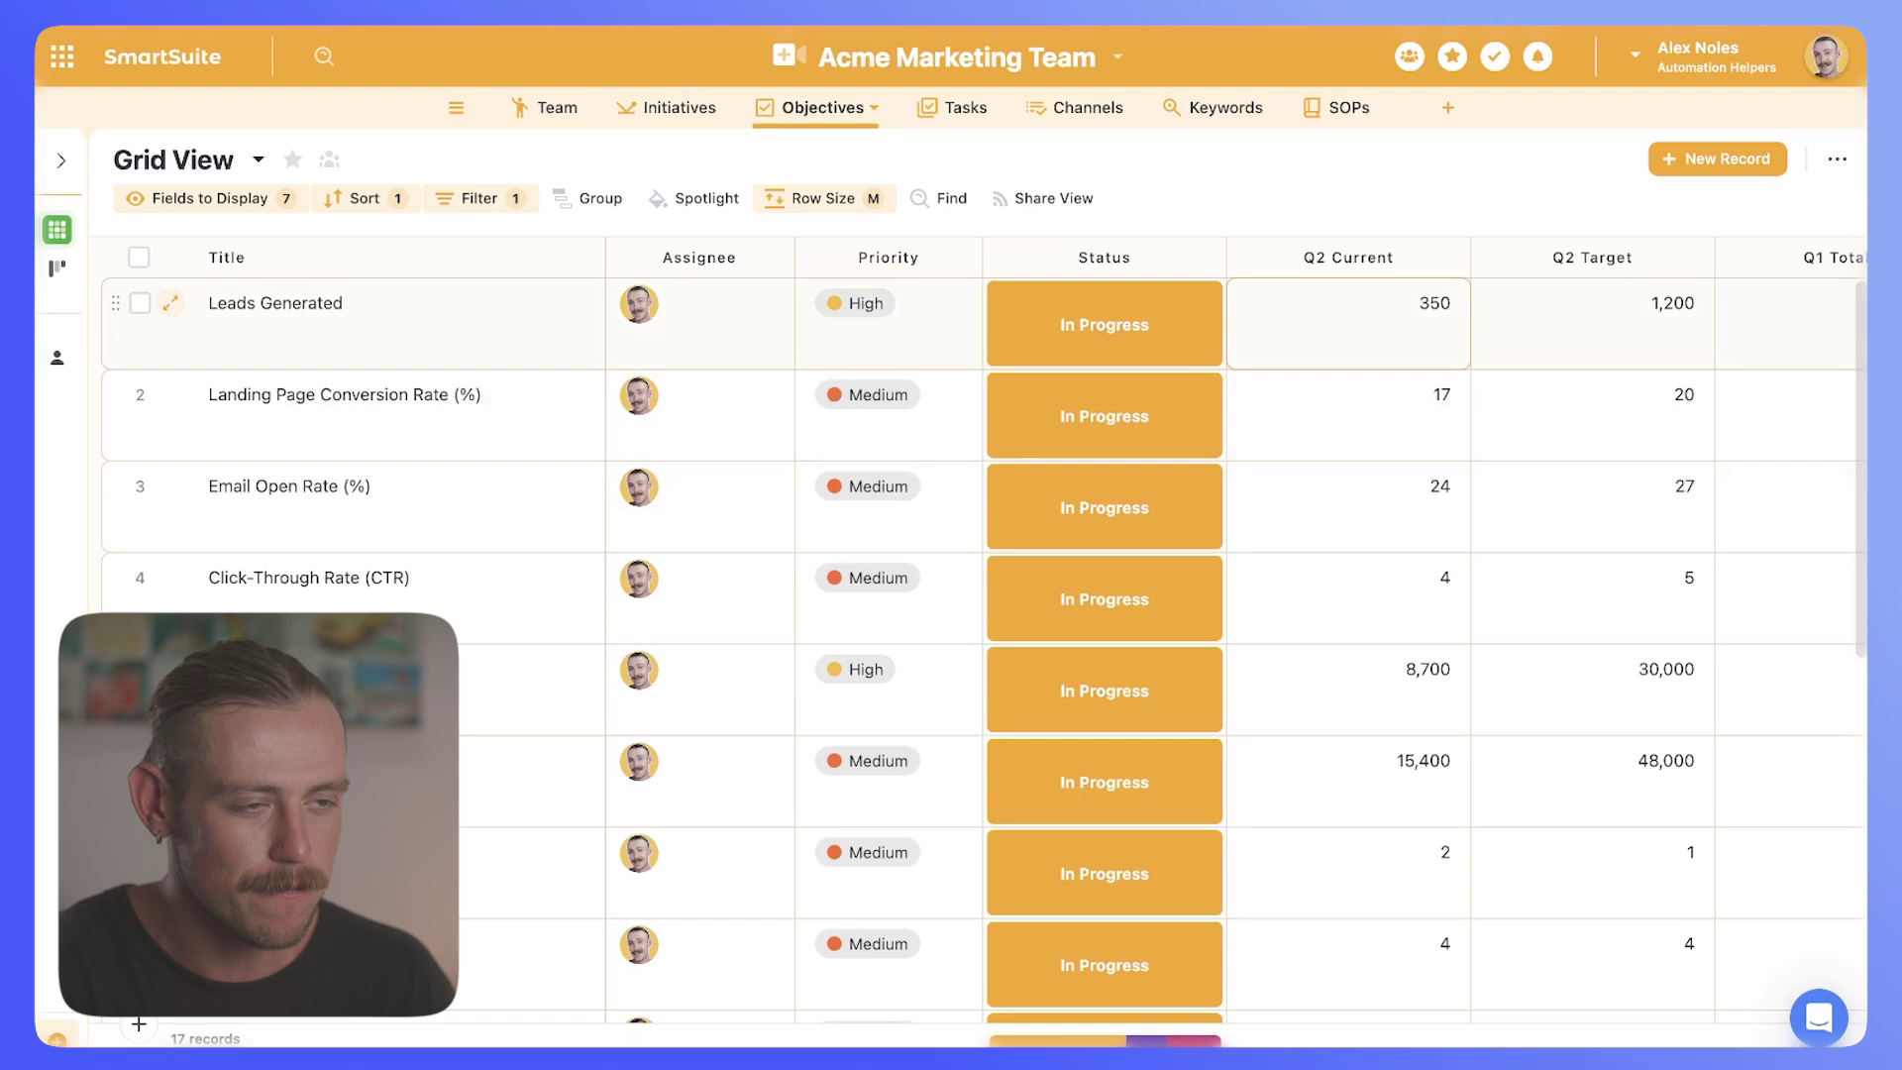
key("Right")
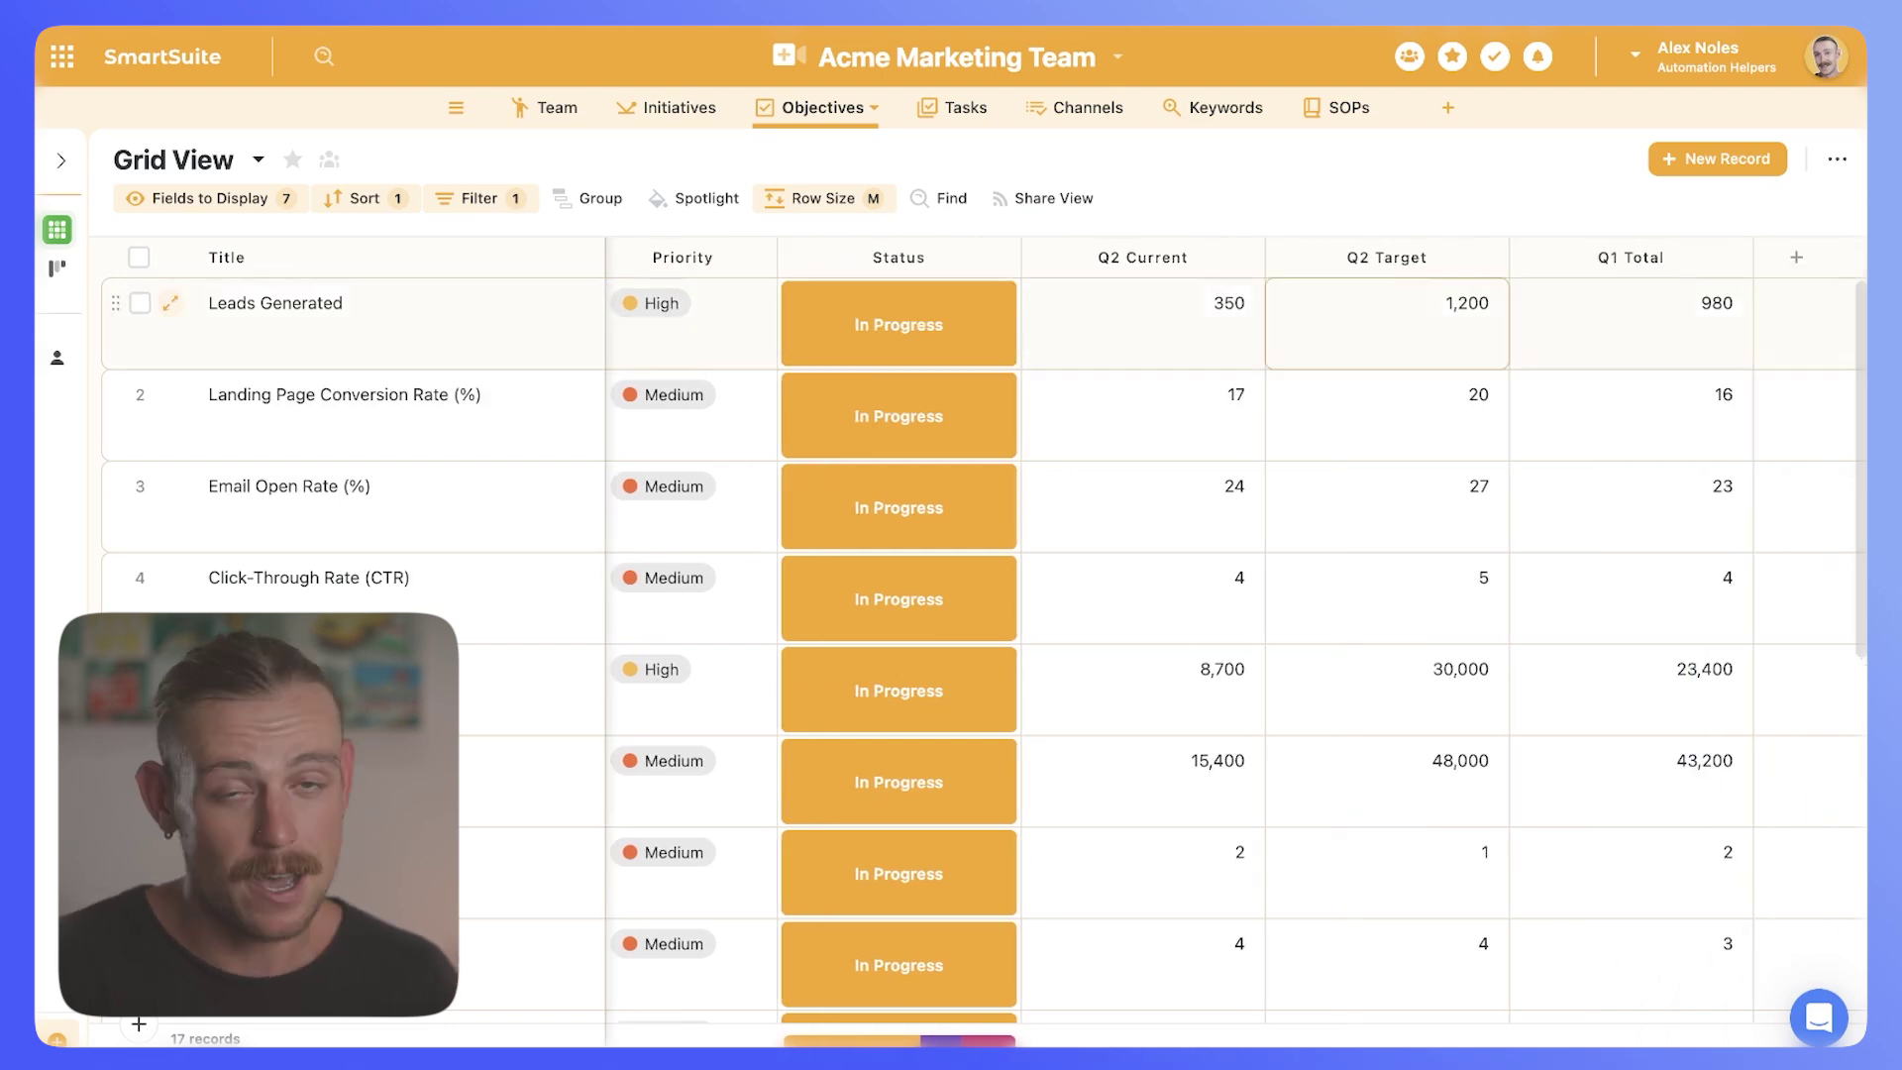
left_click(1631, 323)
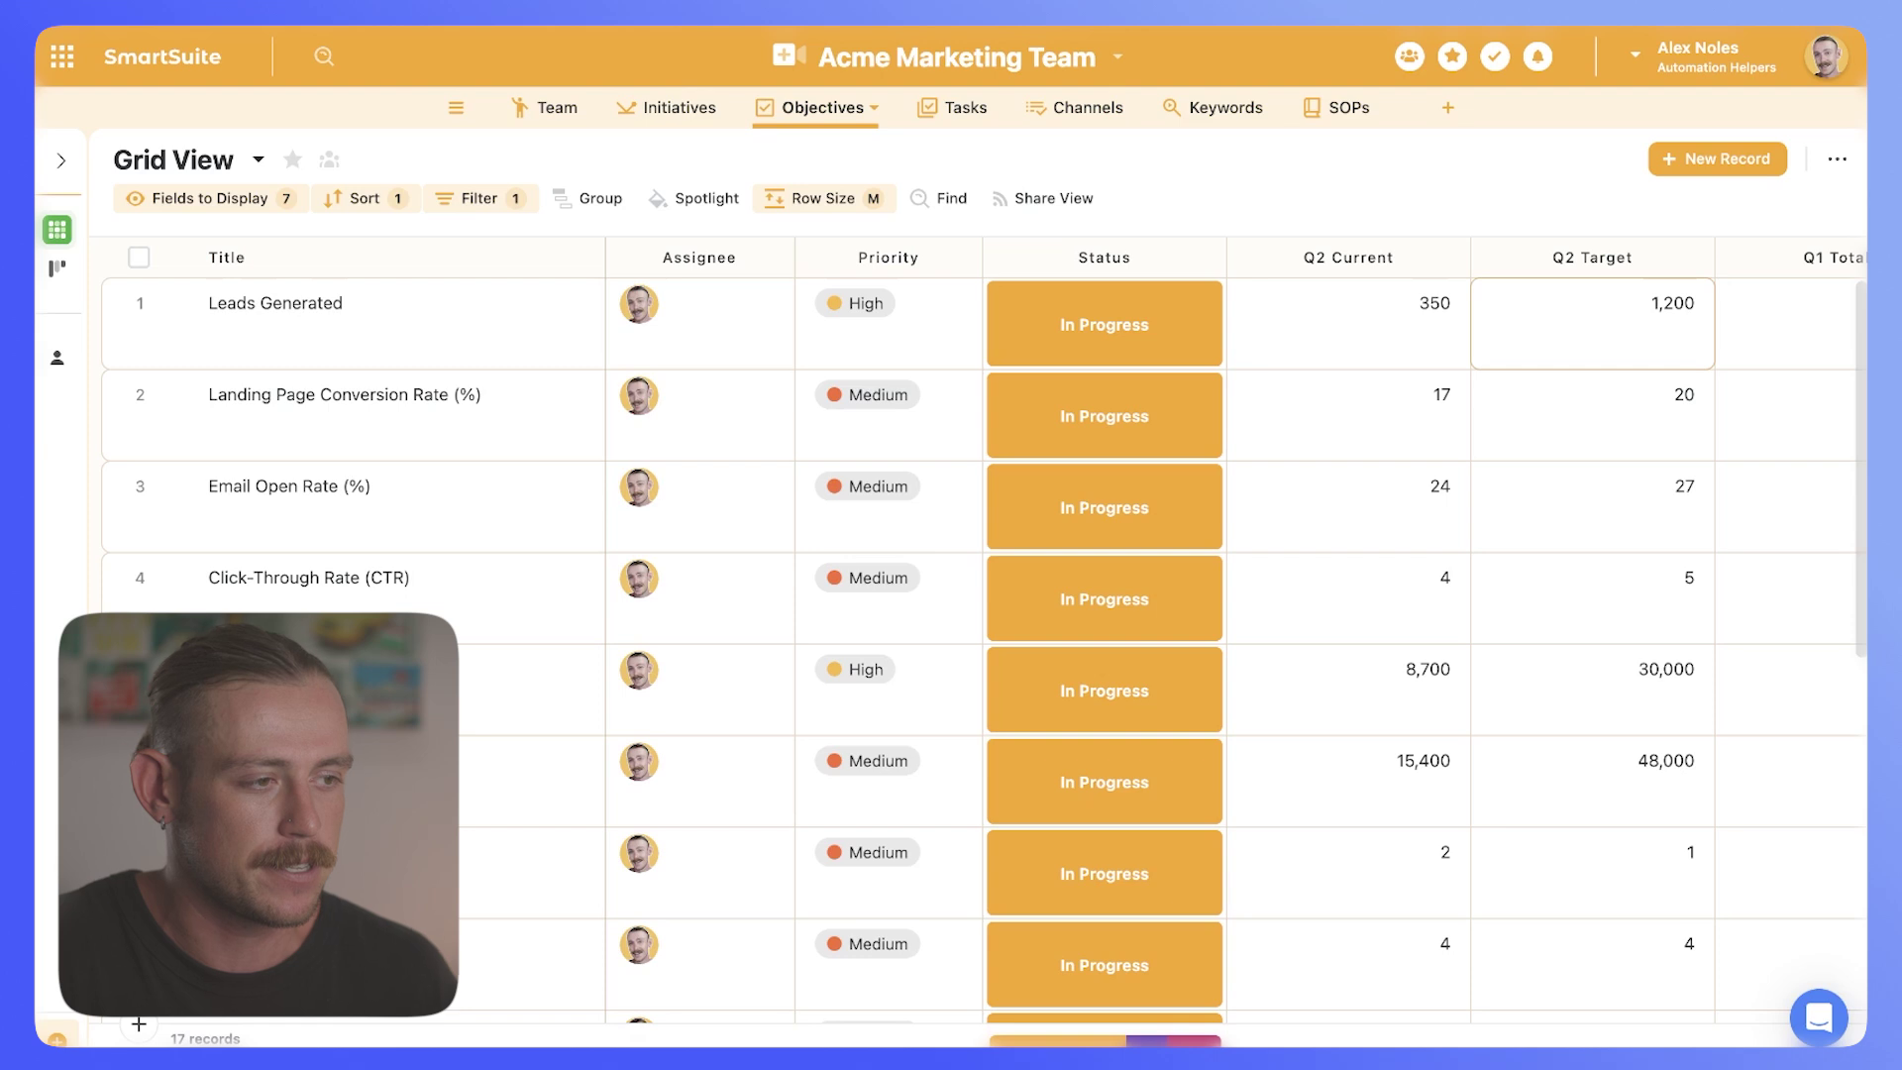
- Browse the Initiatives and Tasks tables, then return to the Objectives table
left_click(693, 109)
scroll(1006, 506, "right", 10)
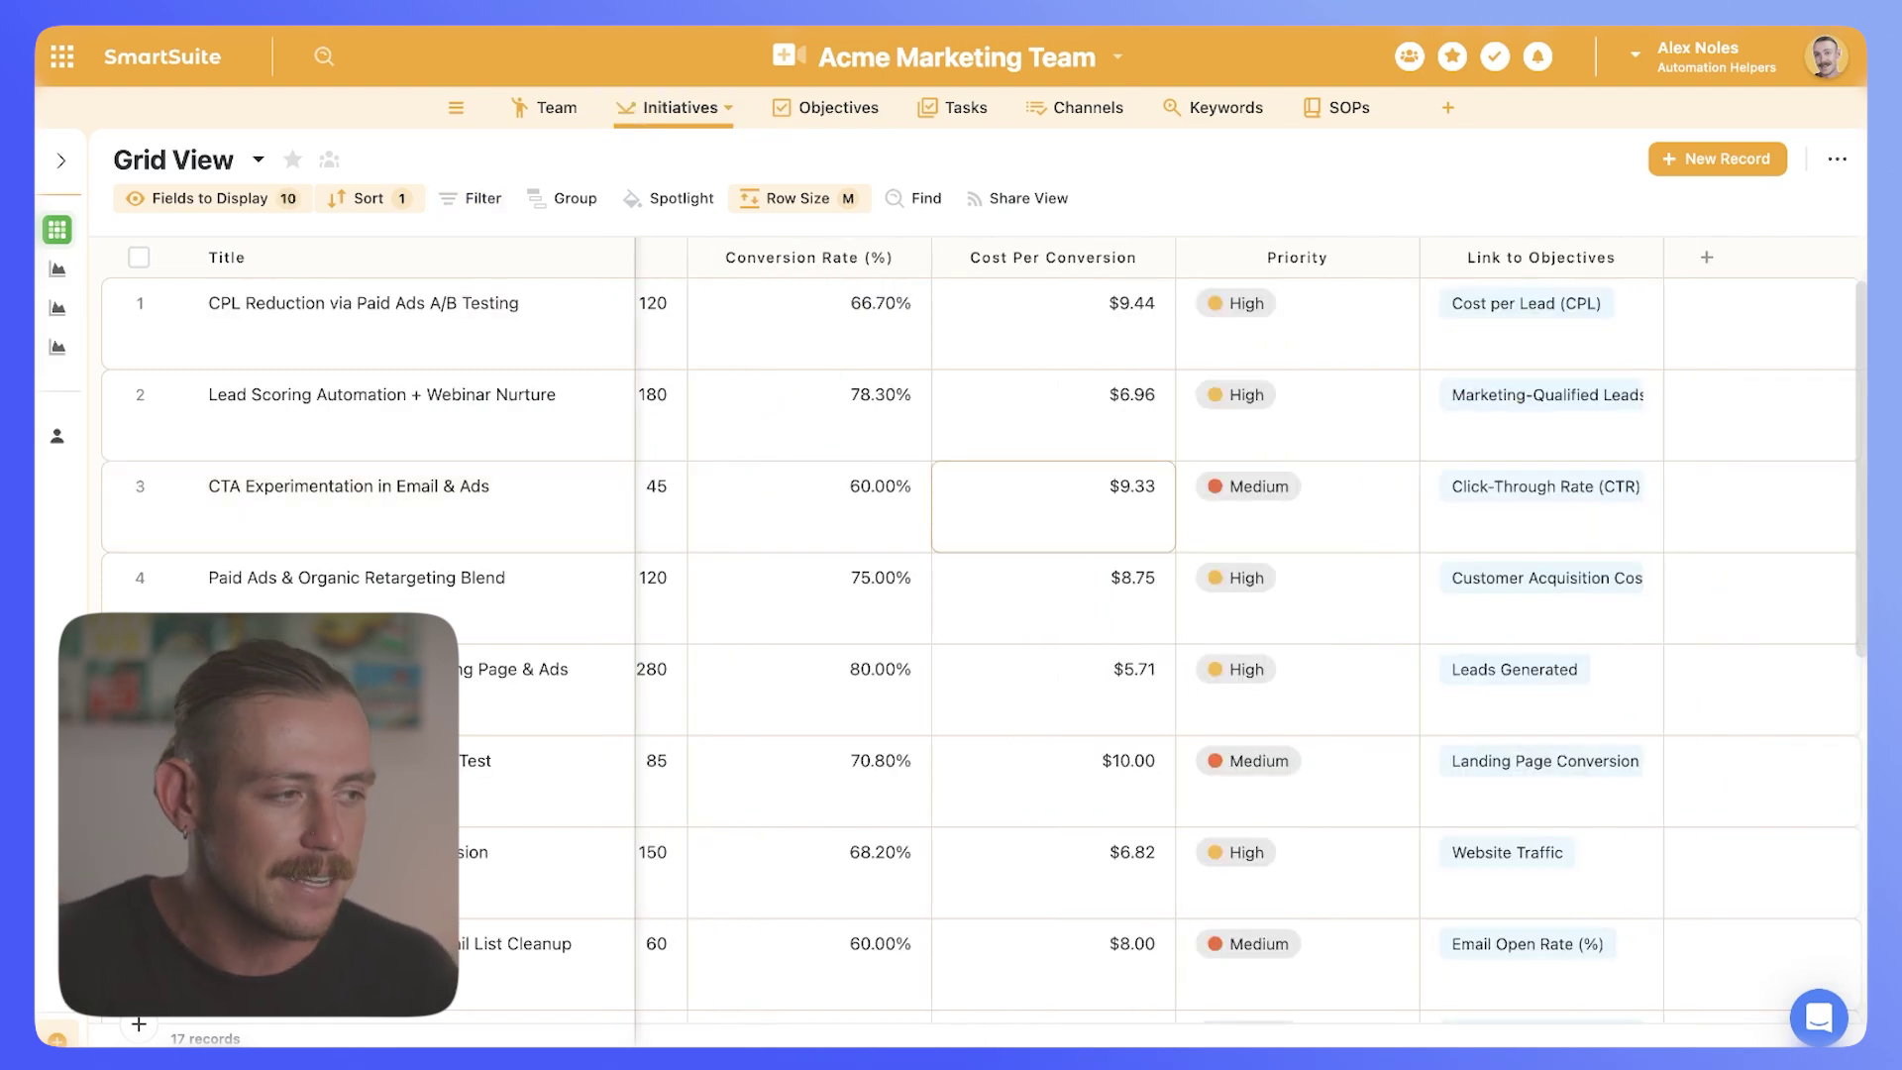
left_click(411, 322)
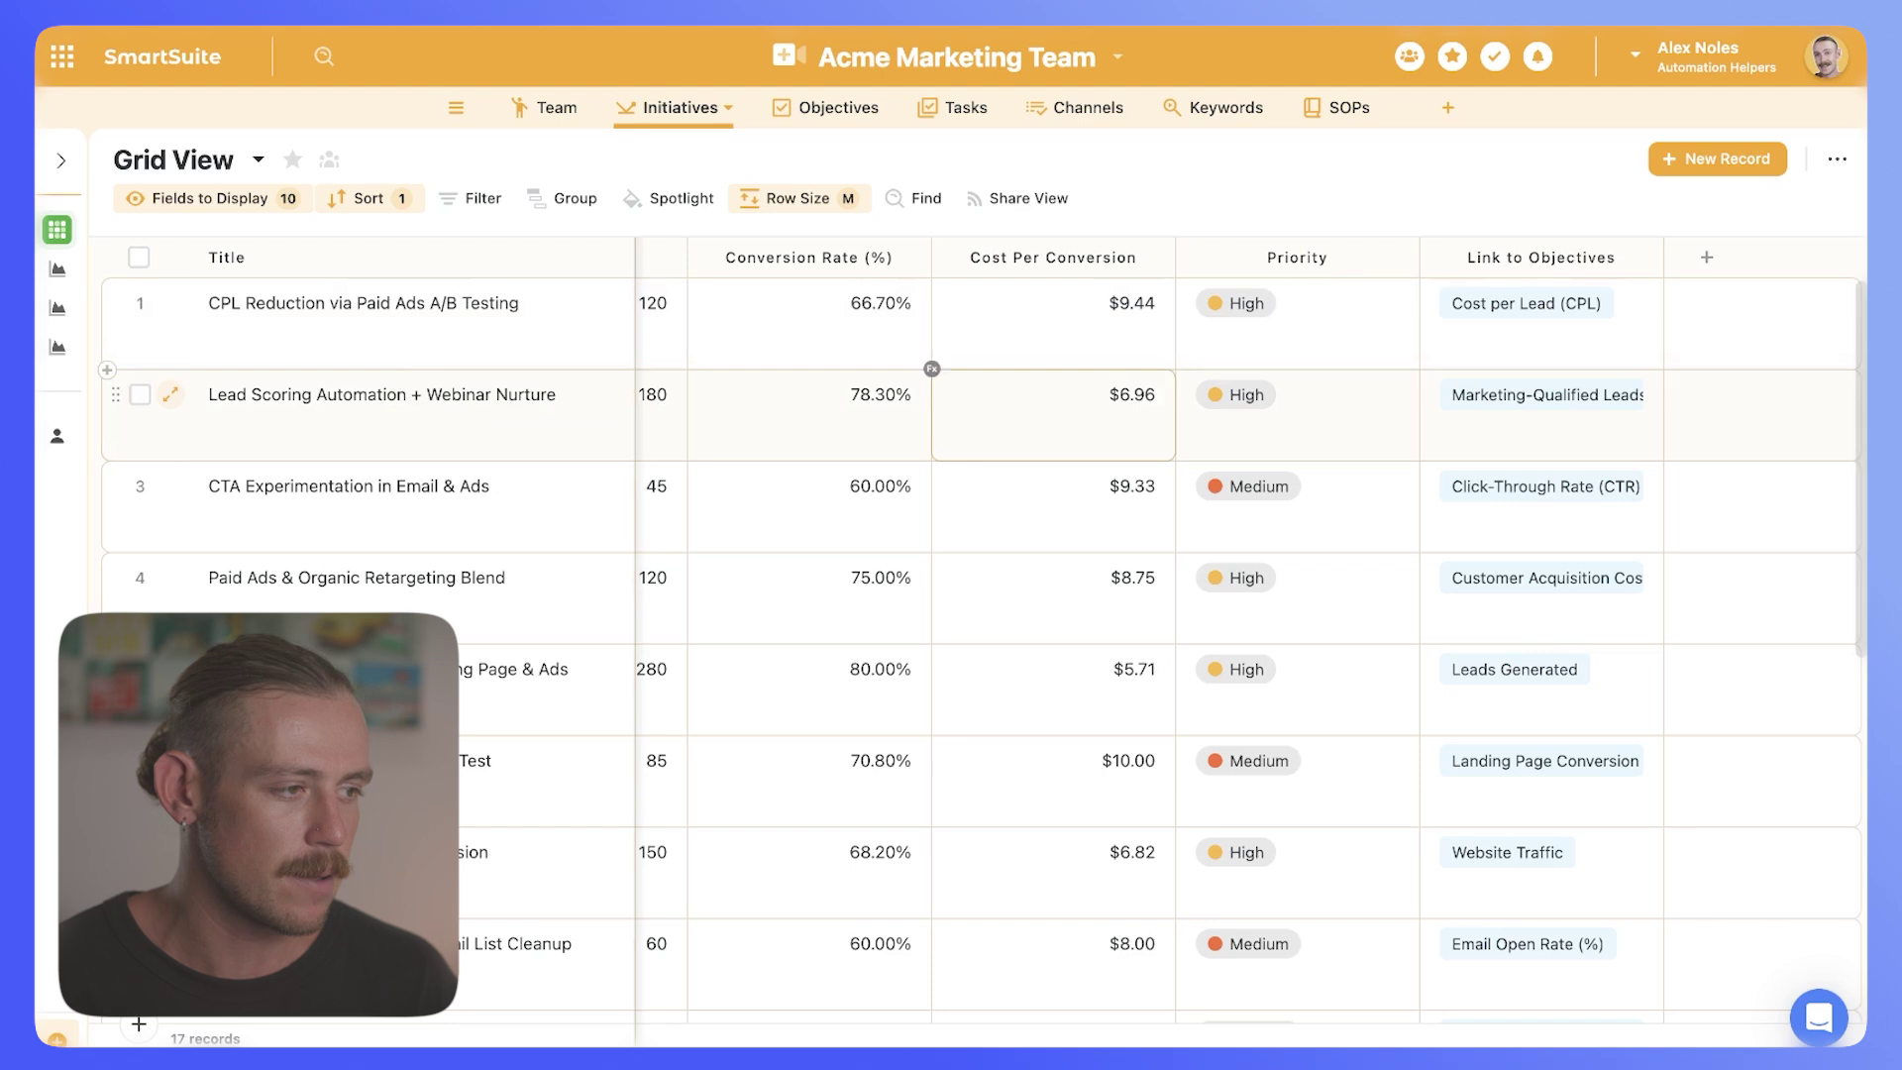
left_click(1541, 331)
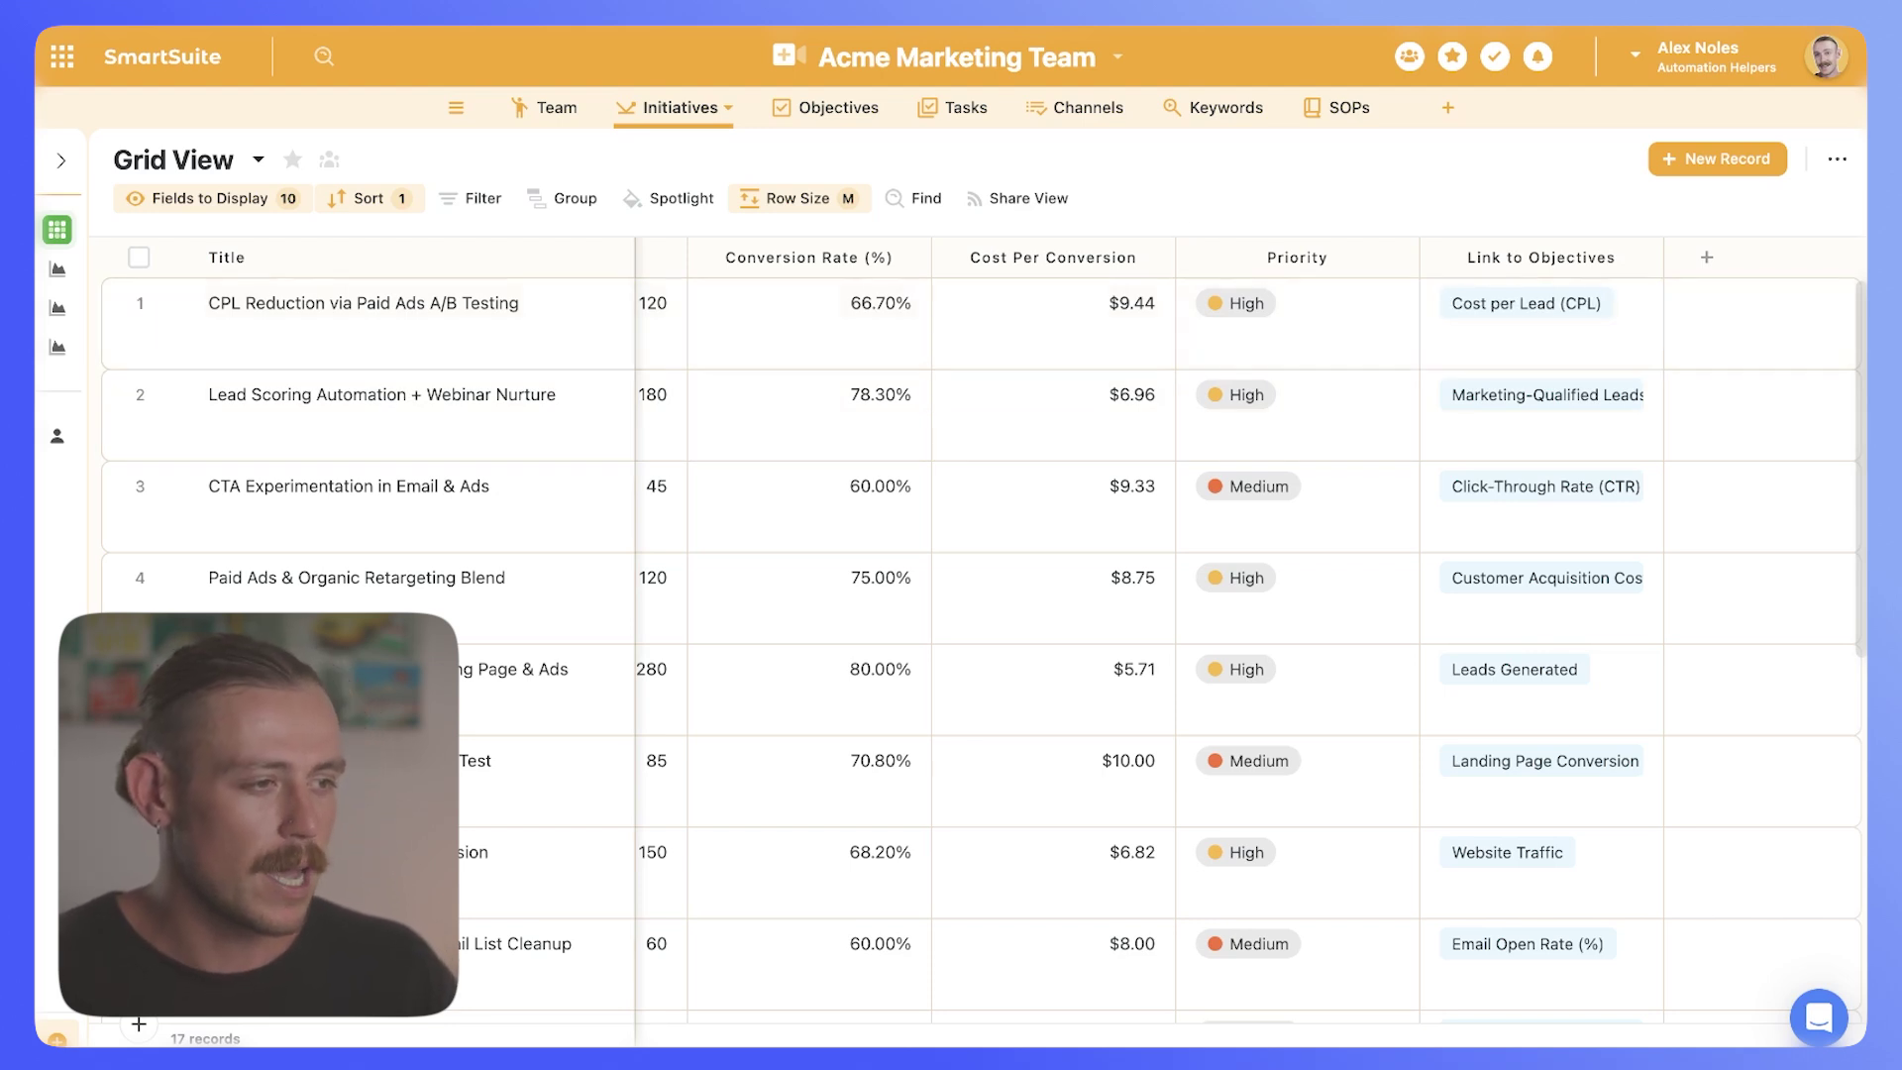
left_click(960, 111)
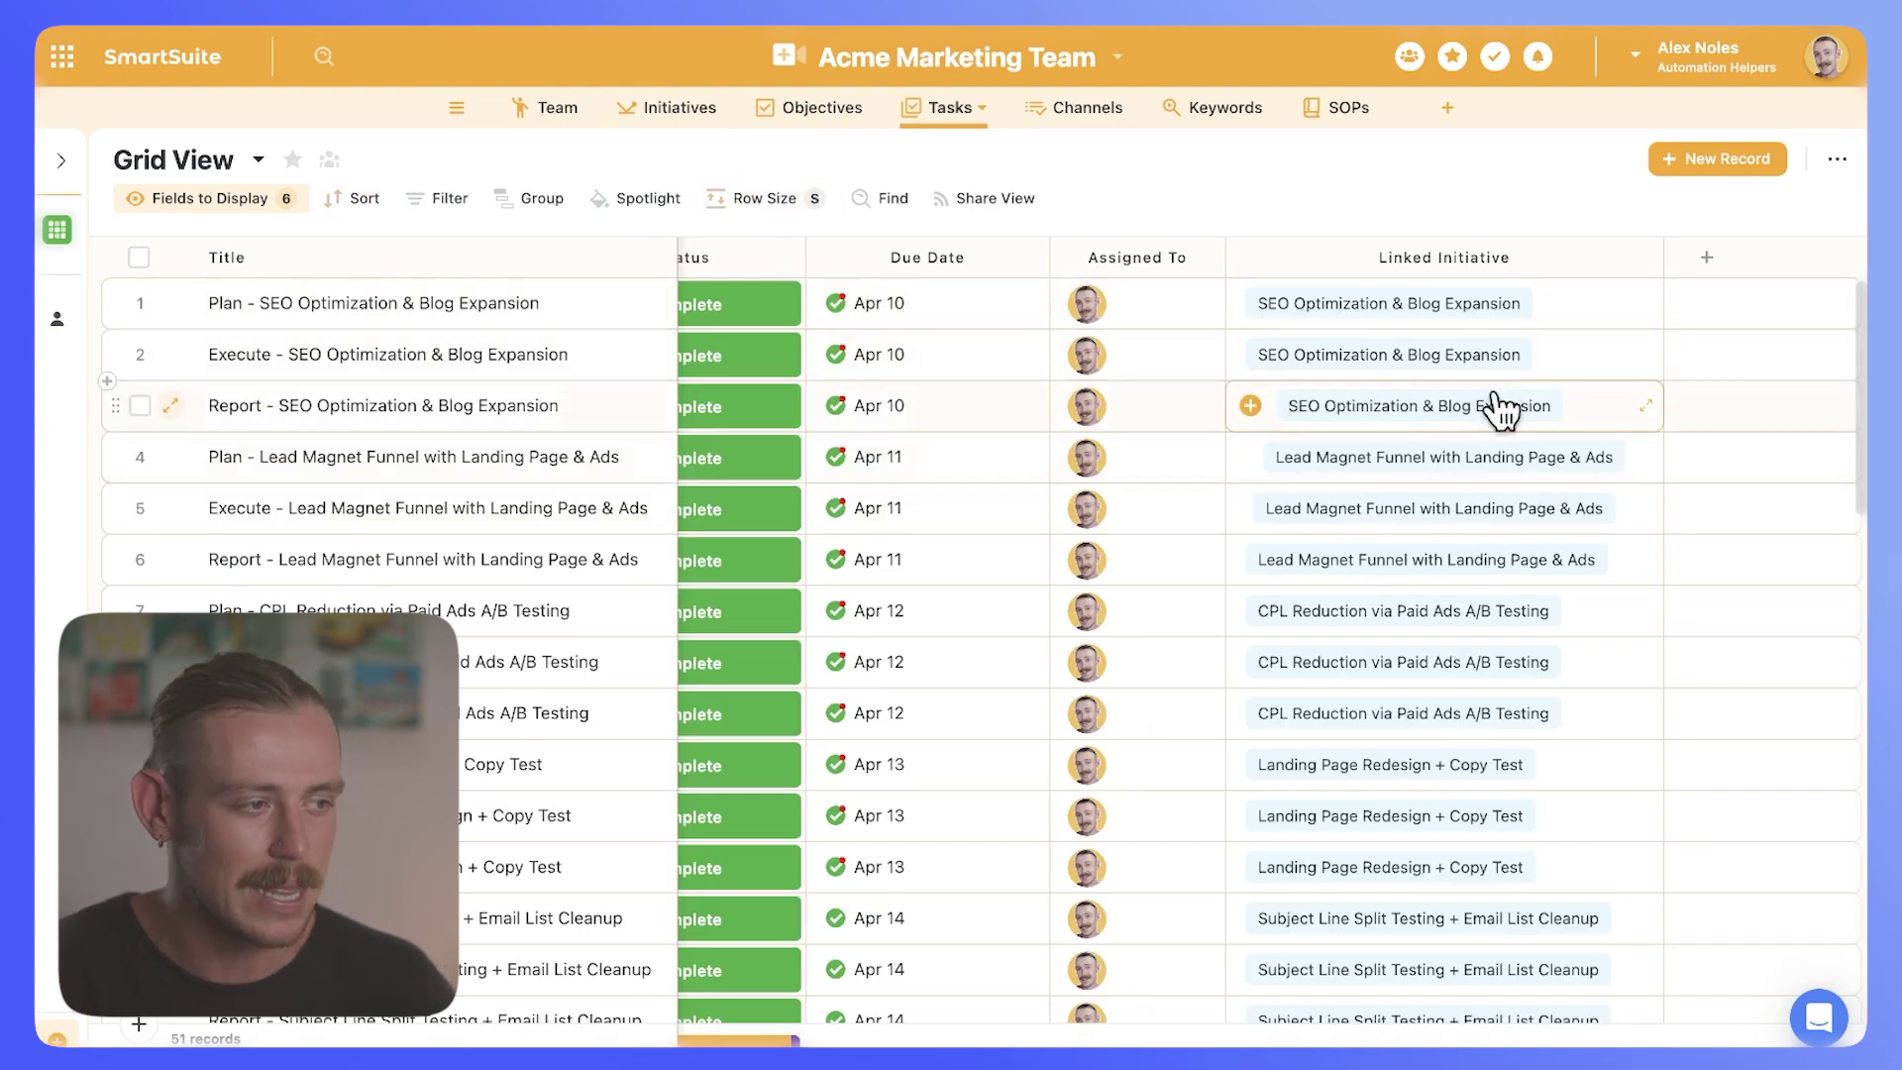
scroll(1511, 362, "left", 3)
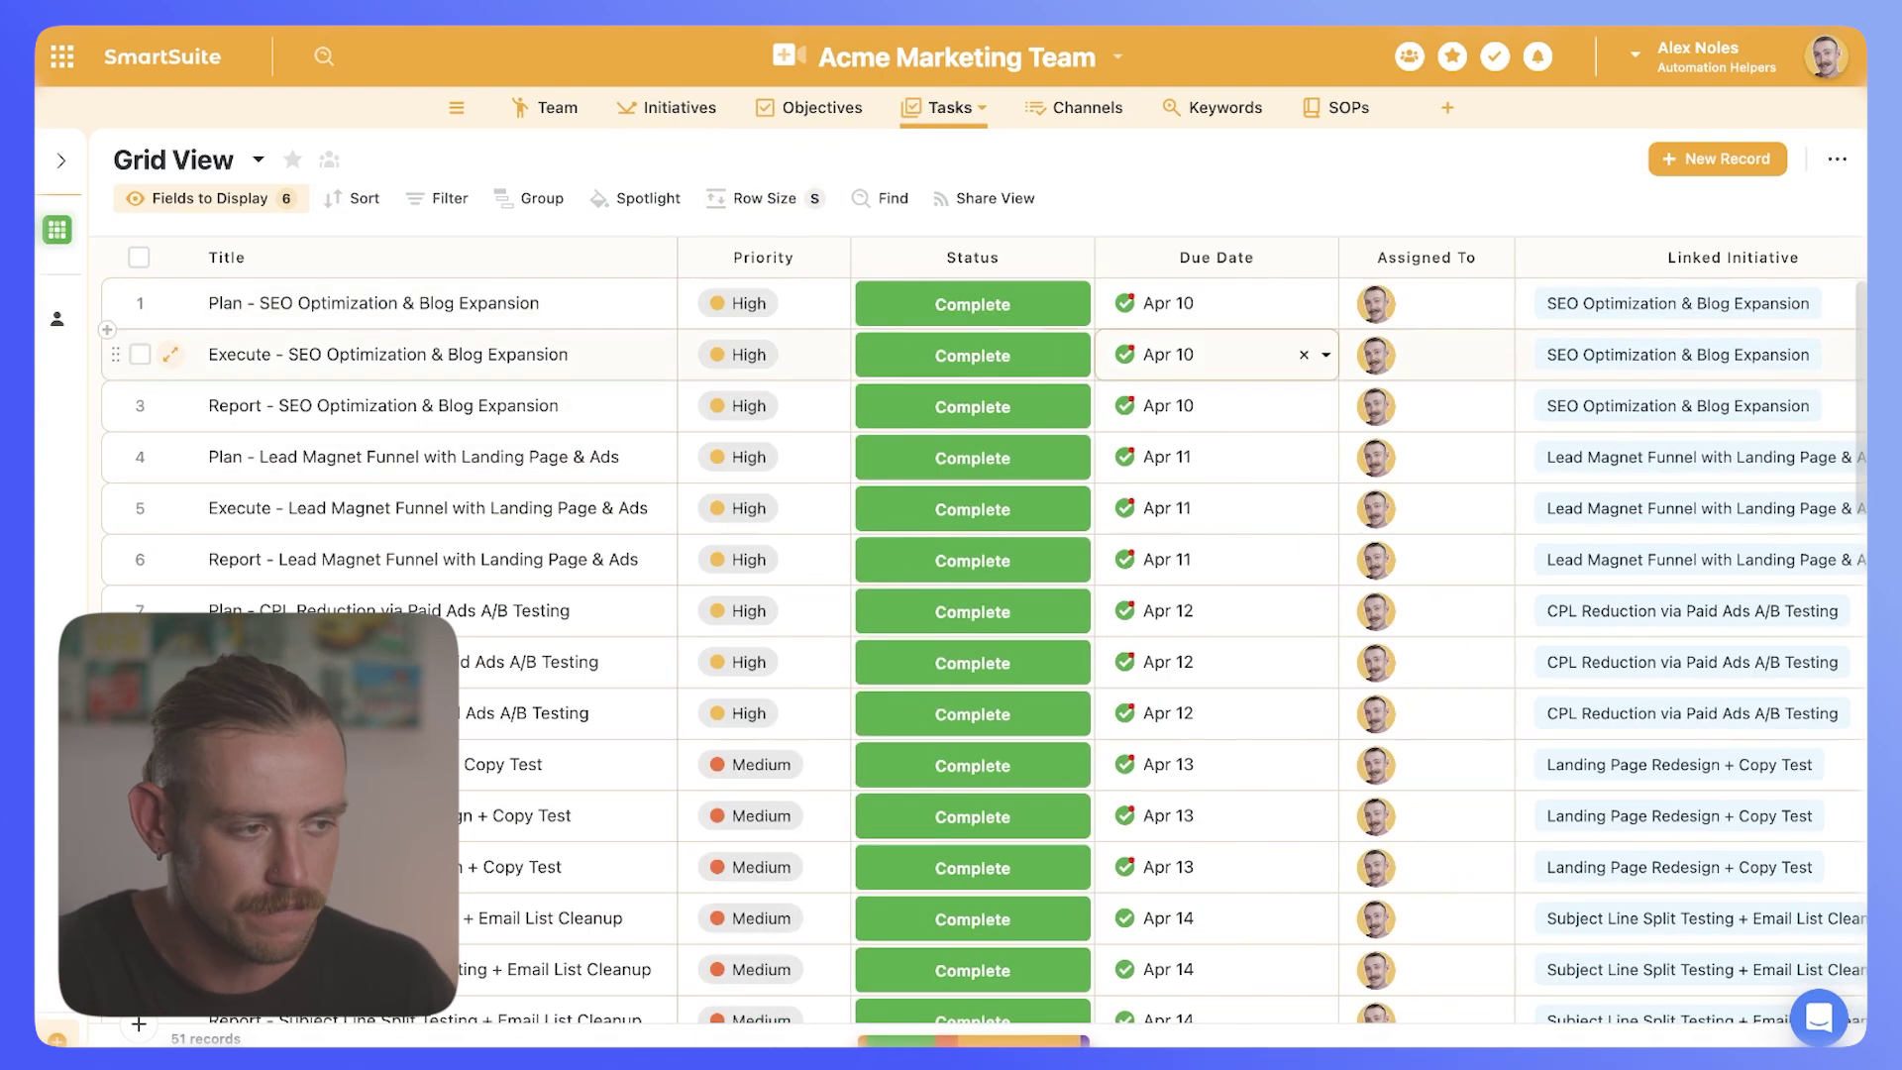
scroll(1040, 558, "down", 3)
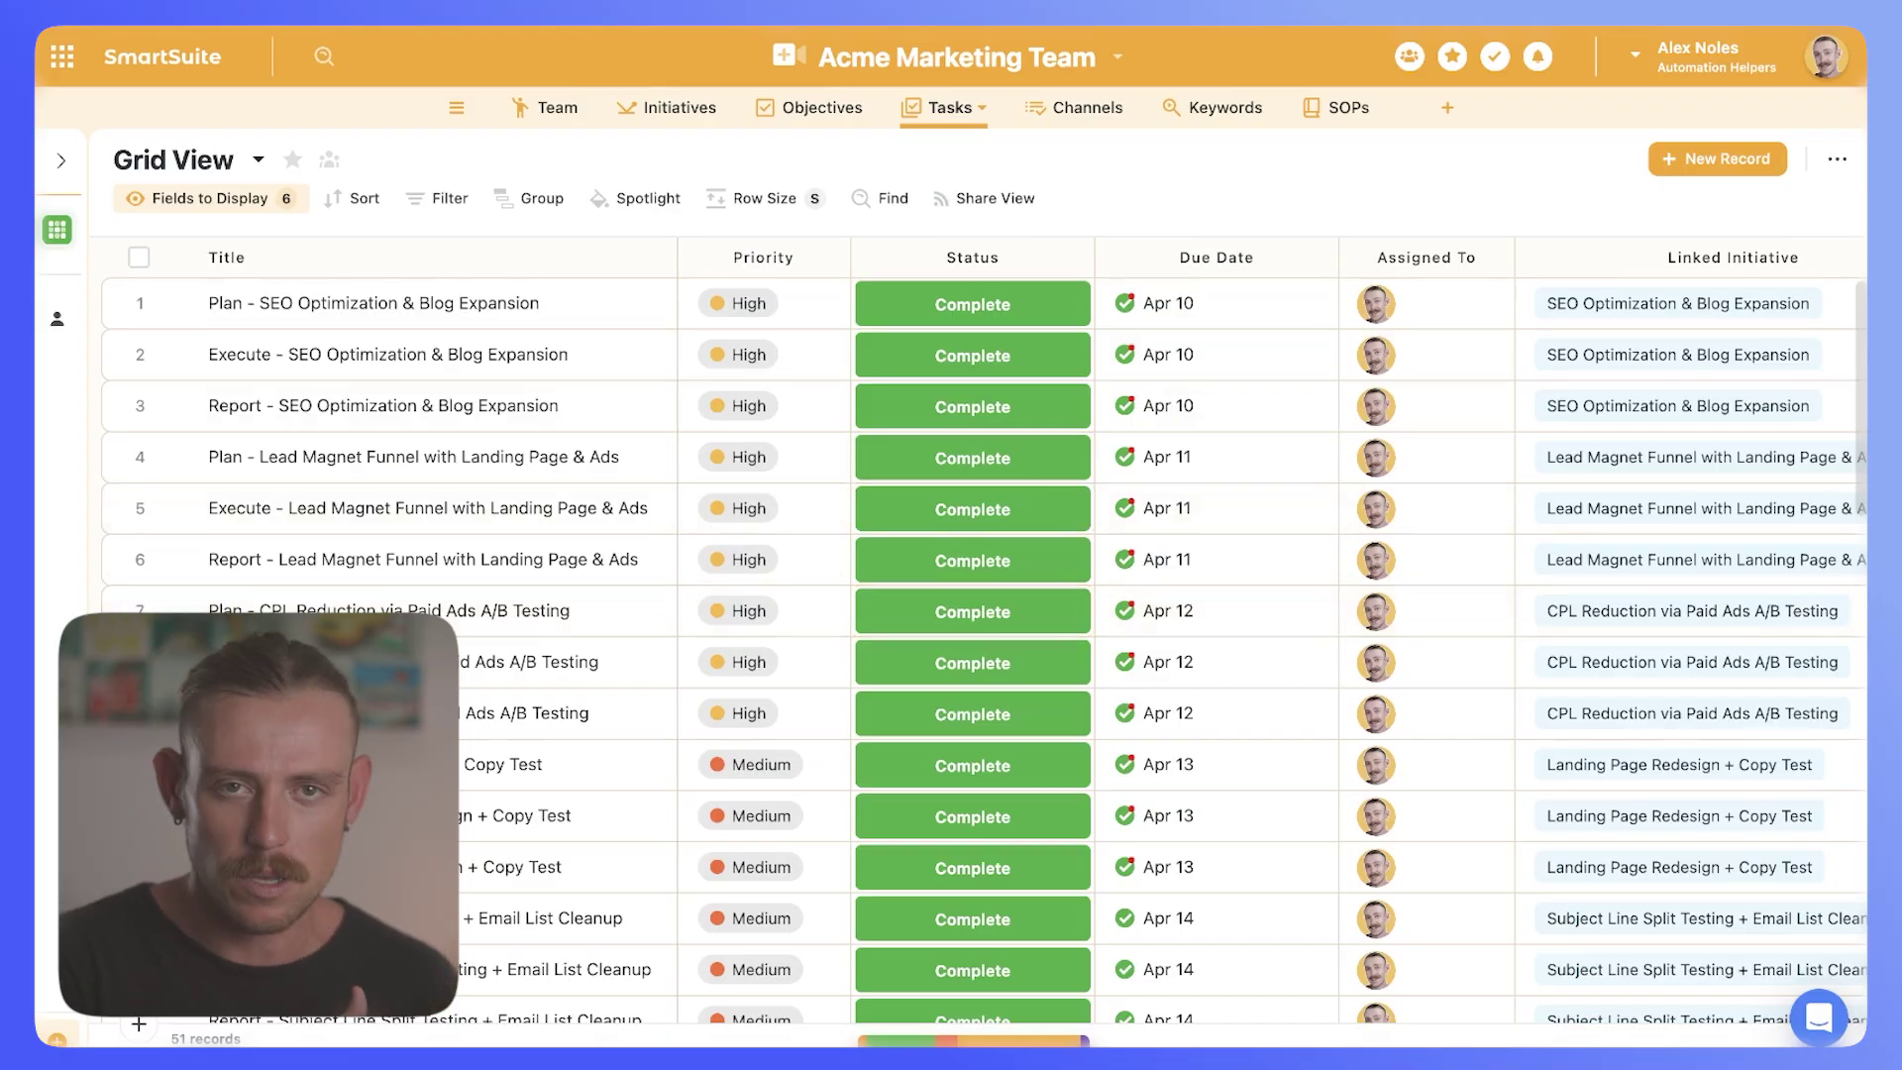
left_click(805, 117)
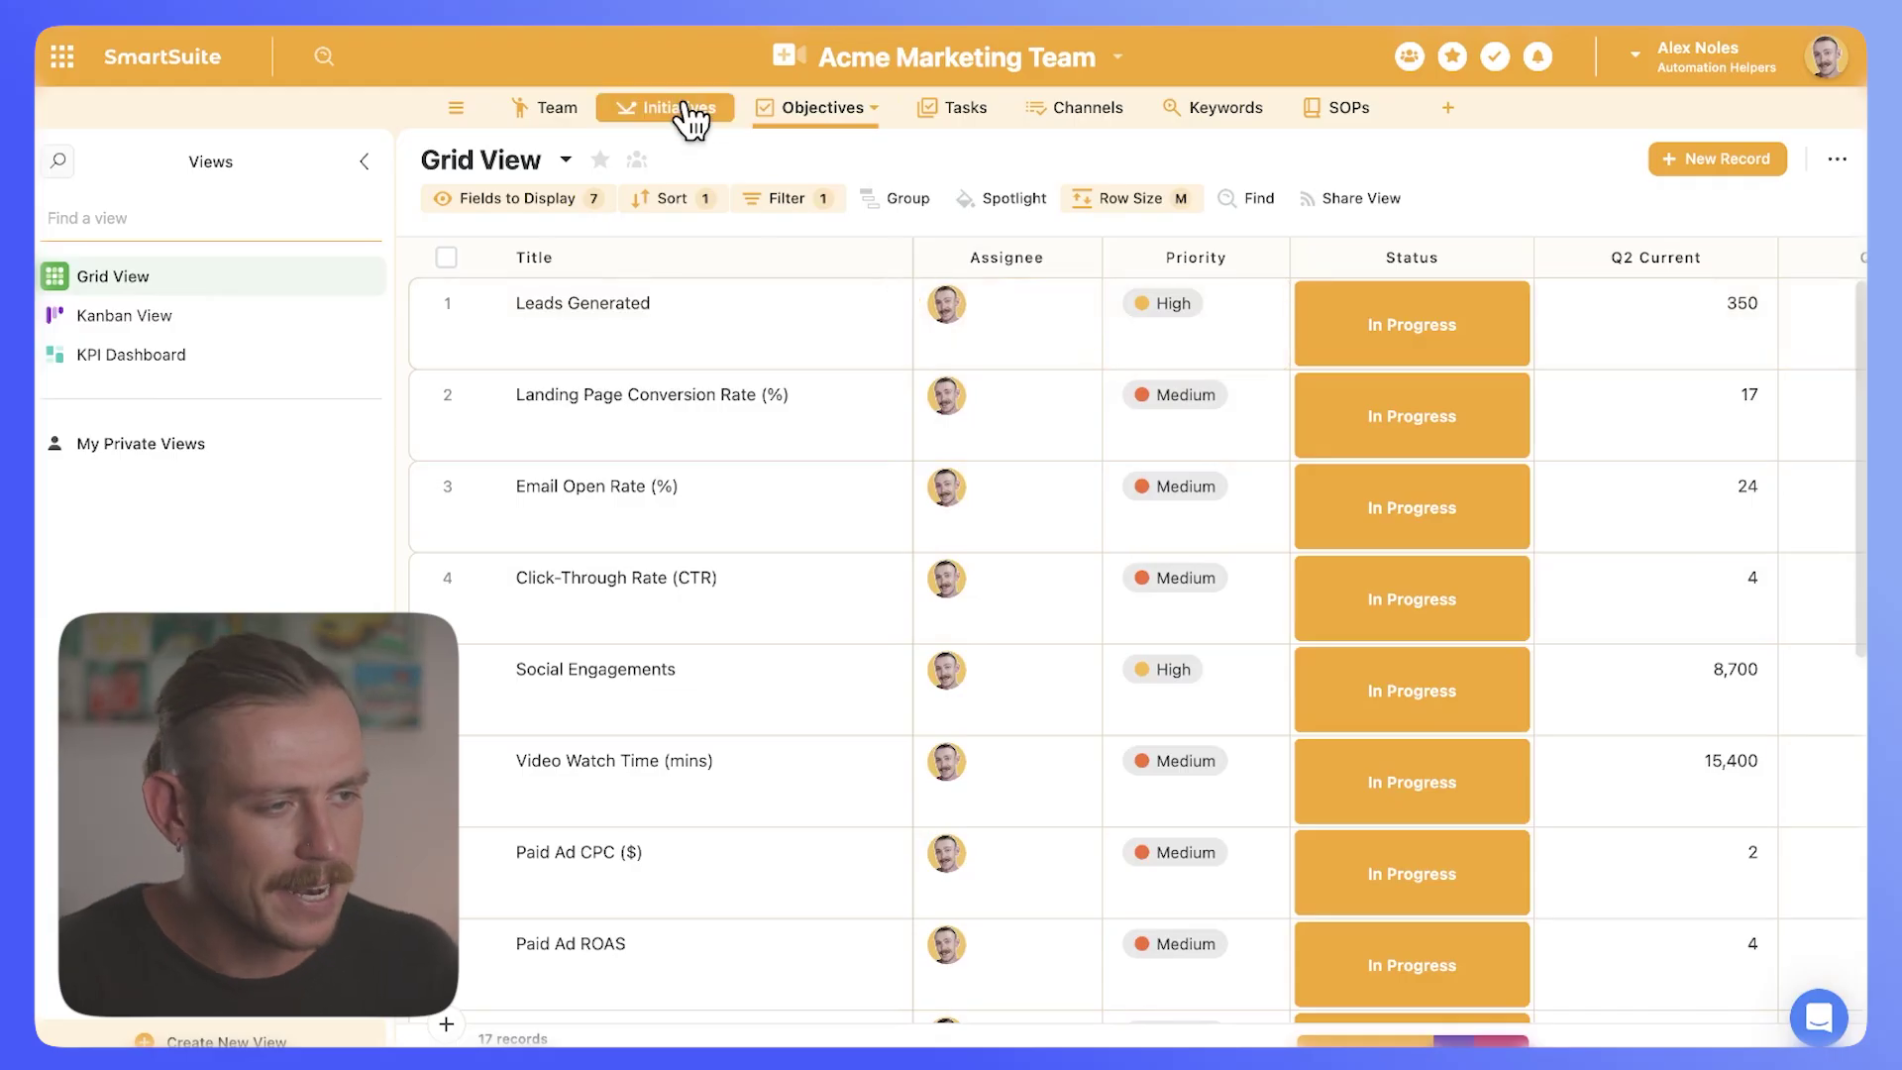
- Look through the Leads, grid, Conversions and Budget views
left_click(690, 113)
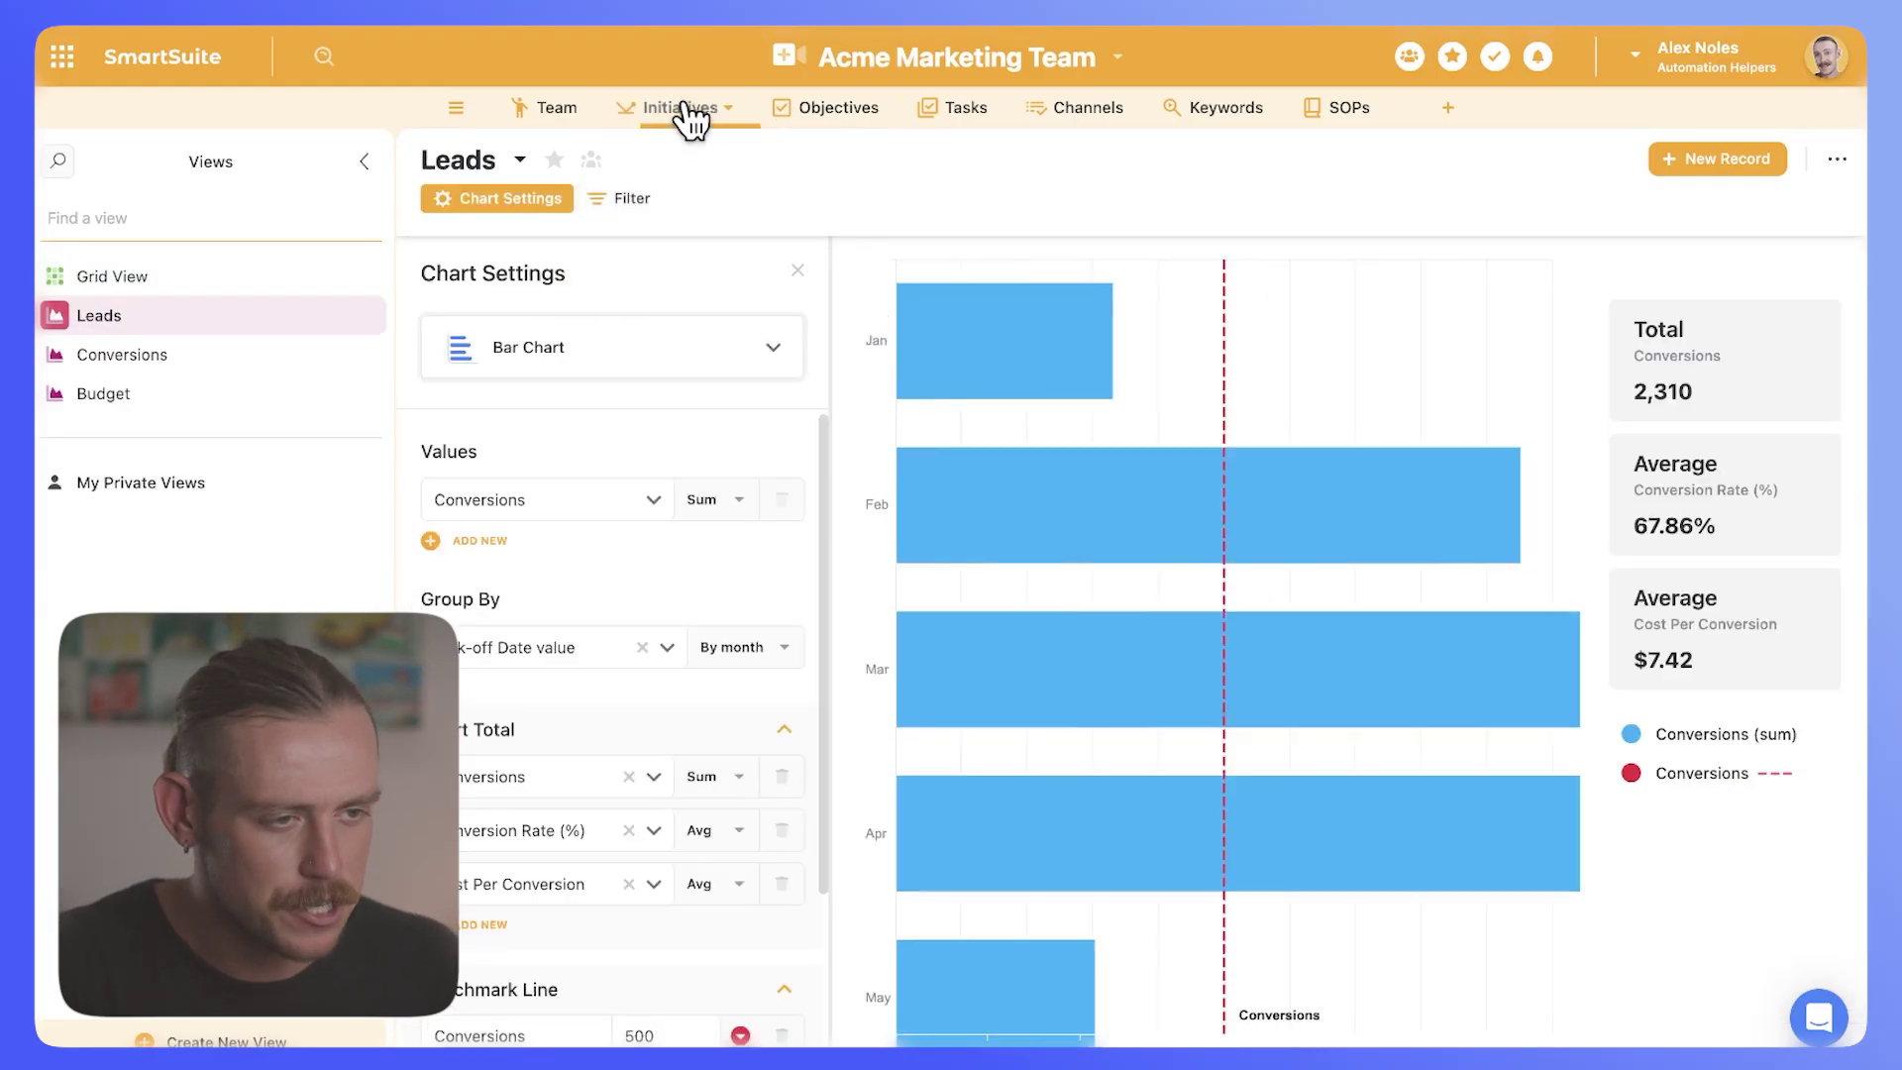
left_click(193, 284)
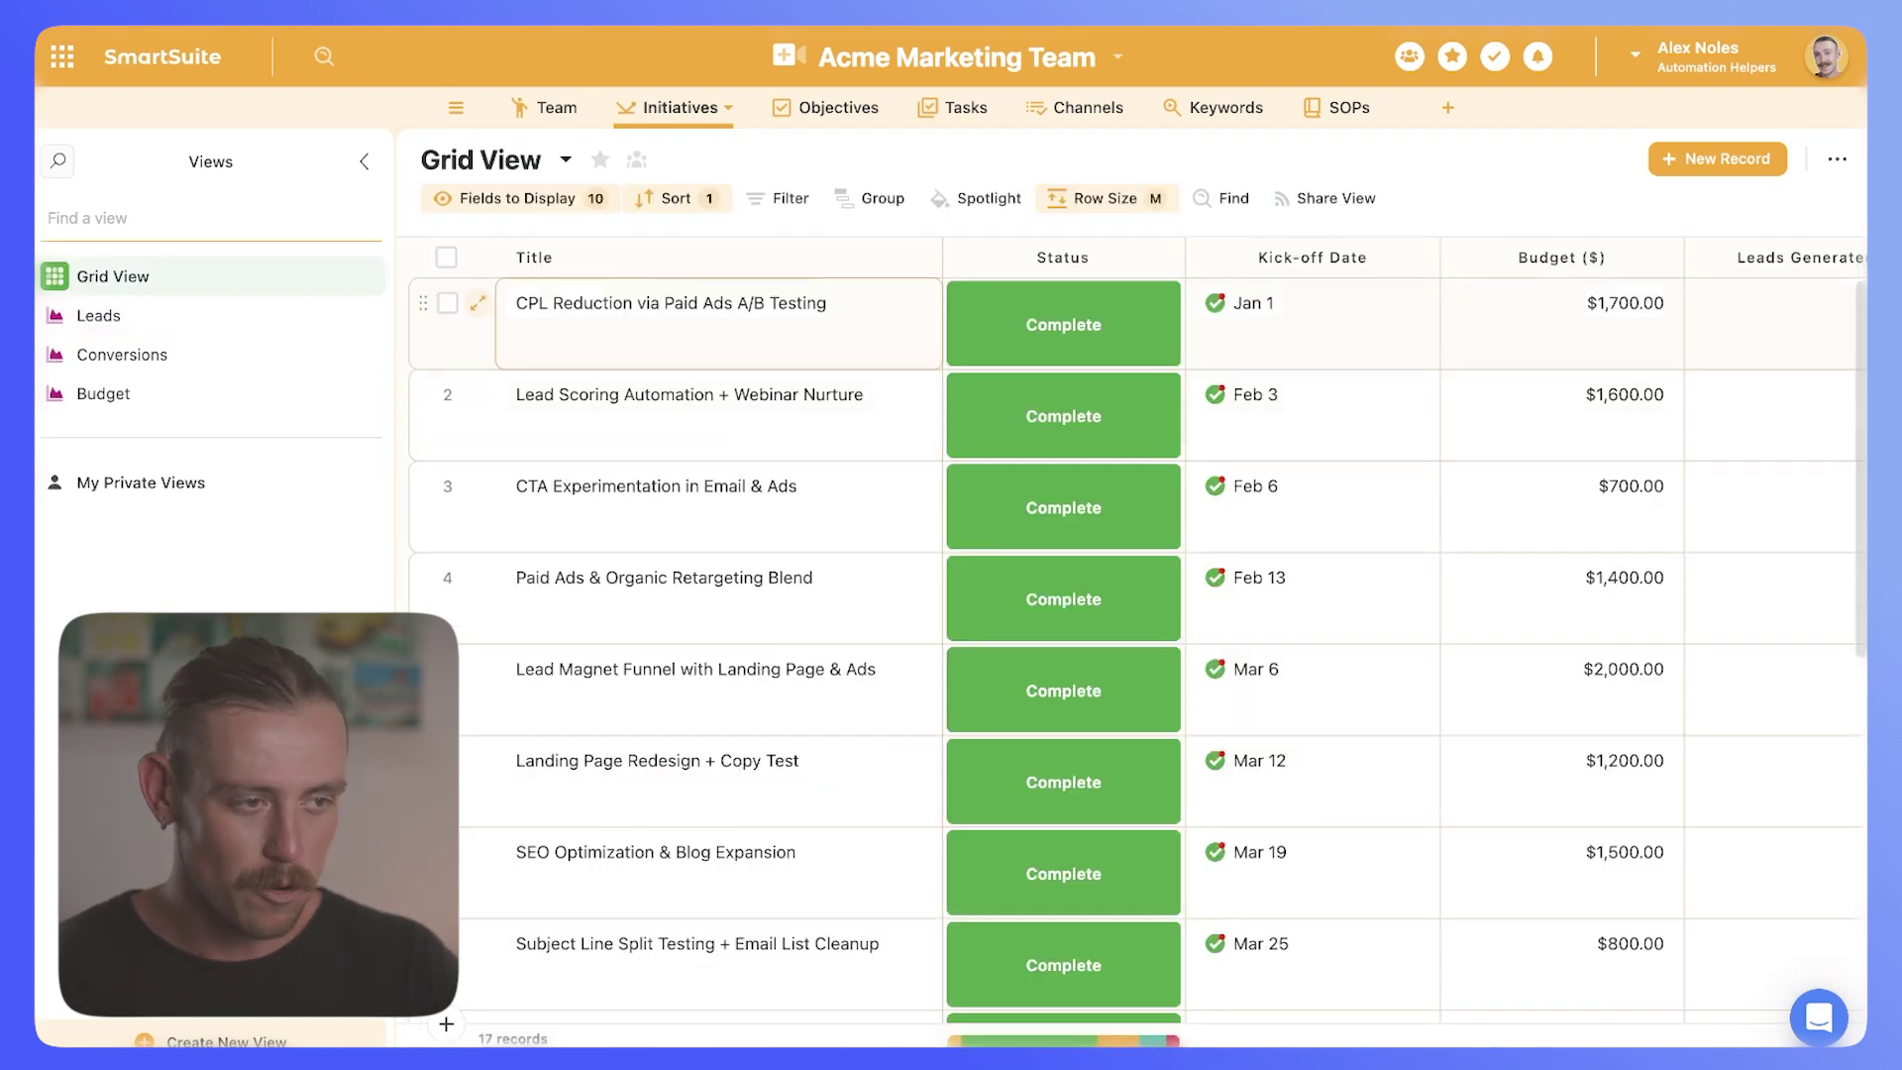
left_click(182, 321)
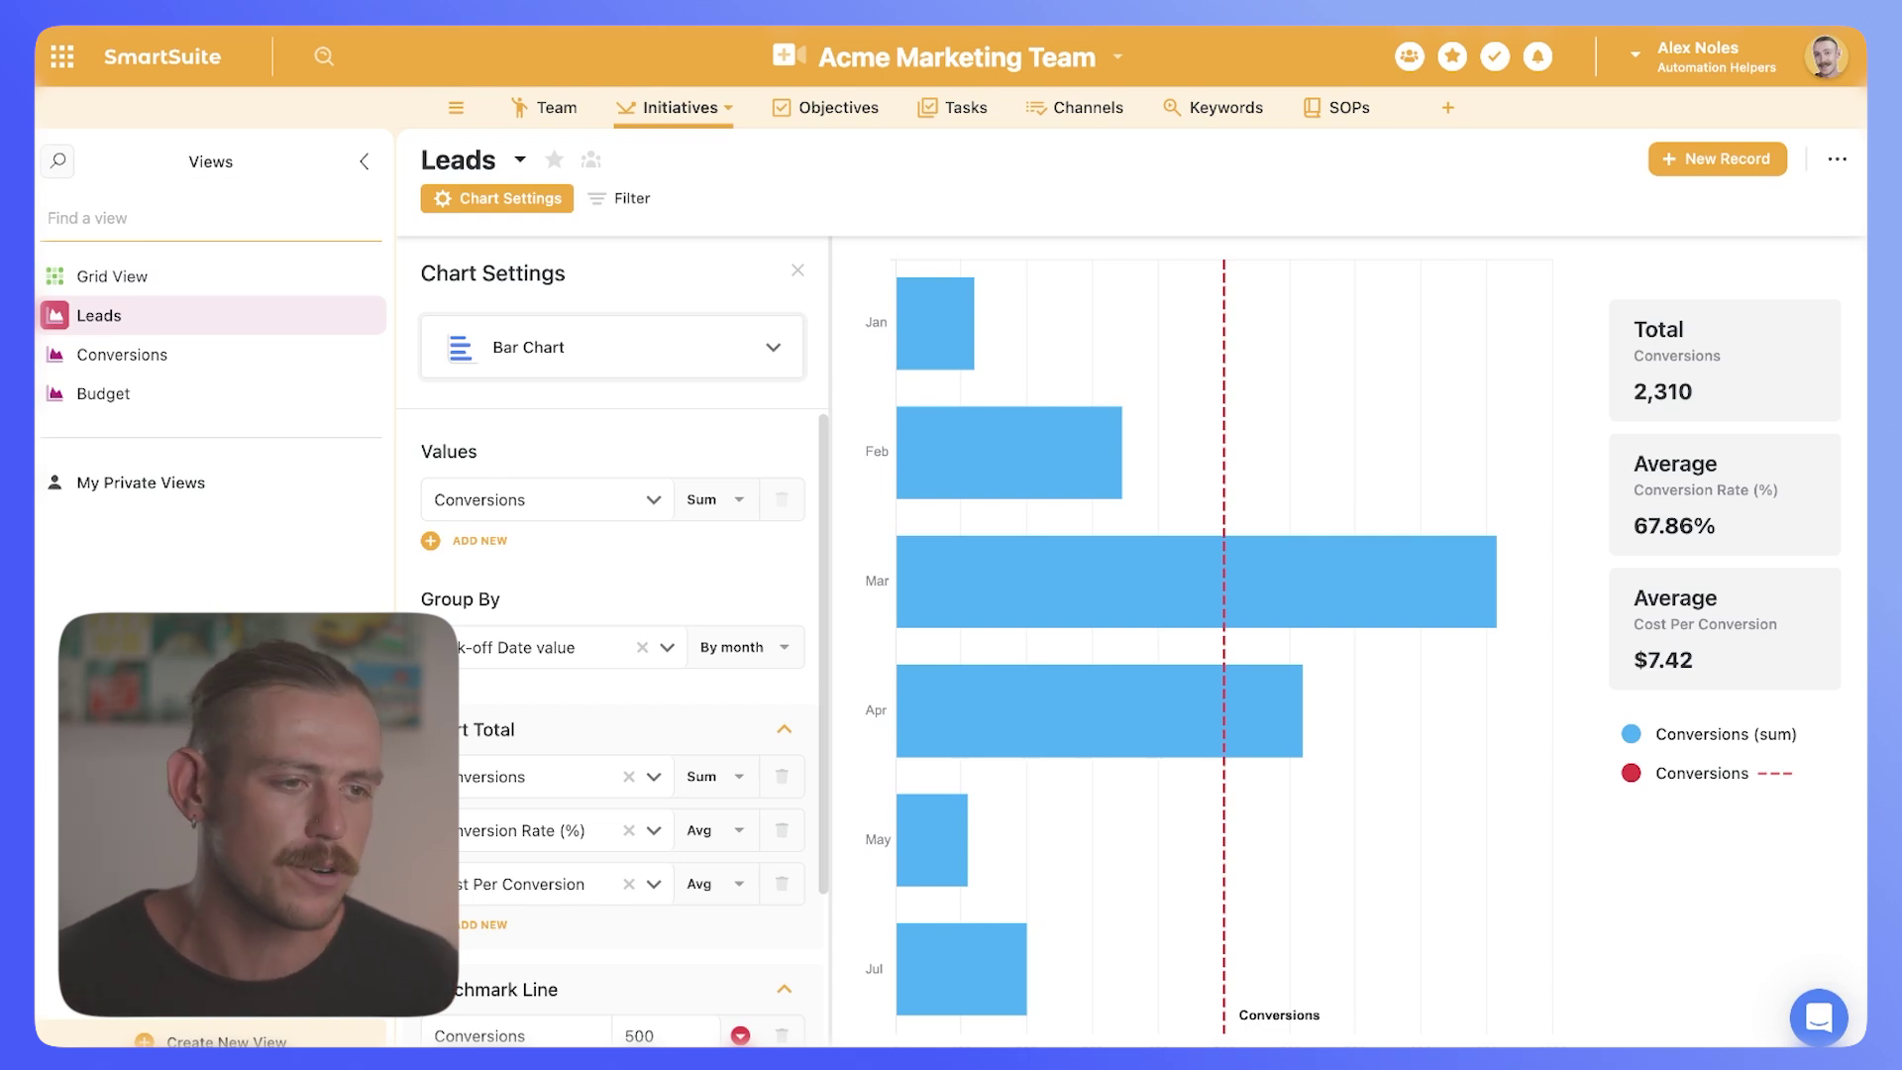
left_click(208, 359)
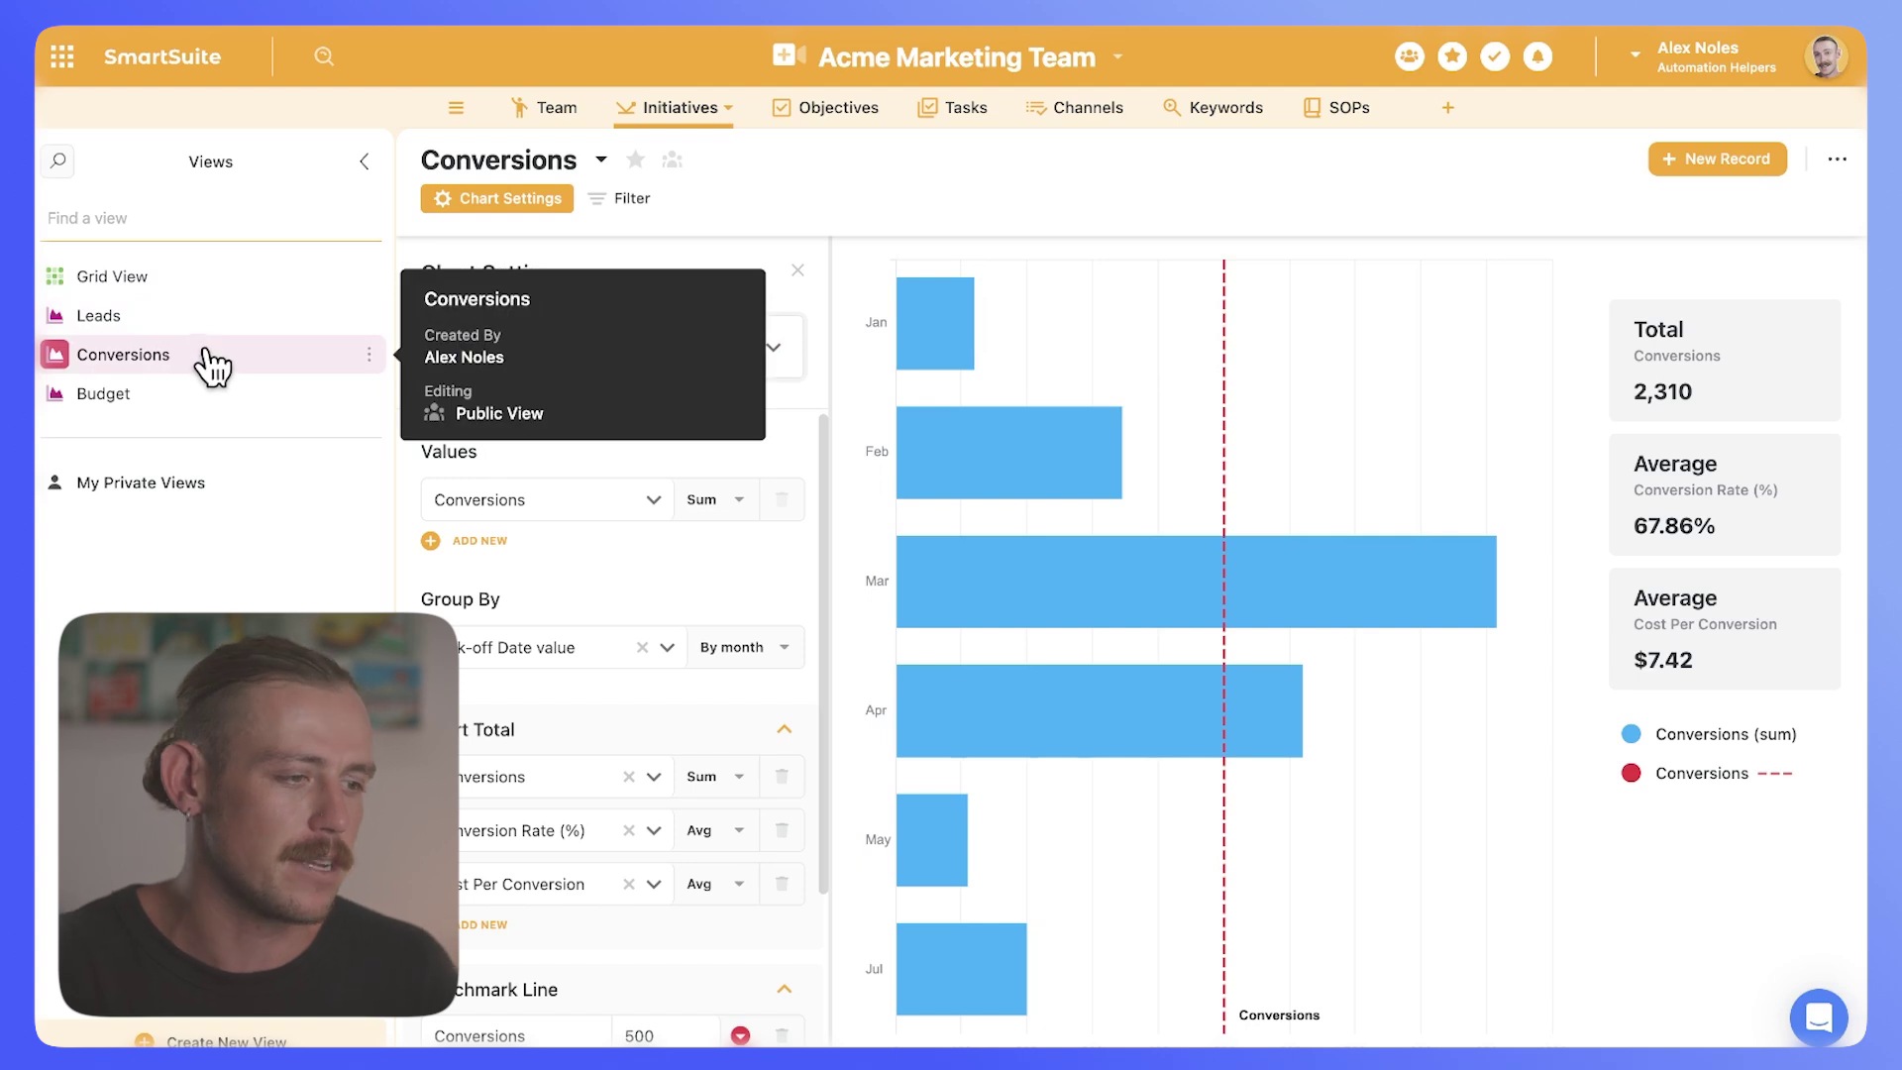
left_click(187, 402)
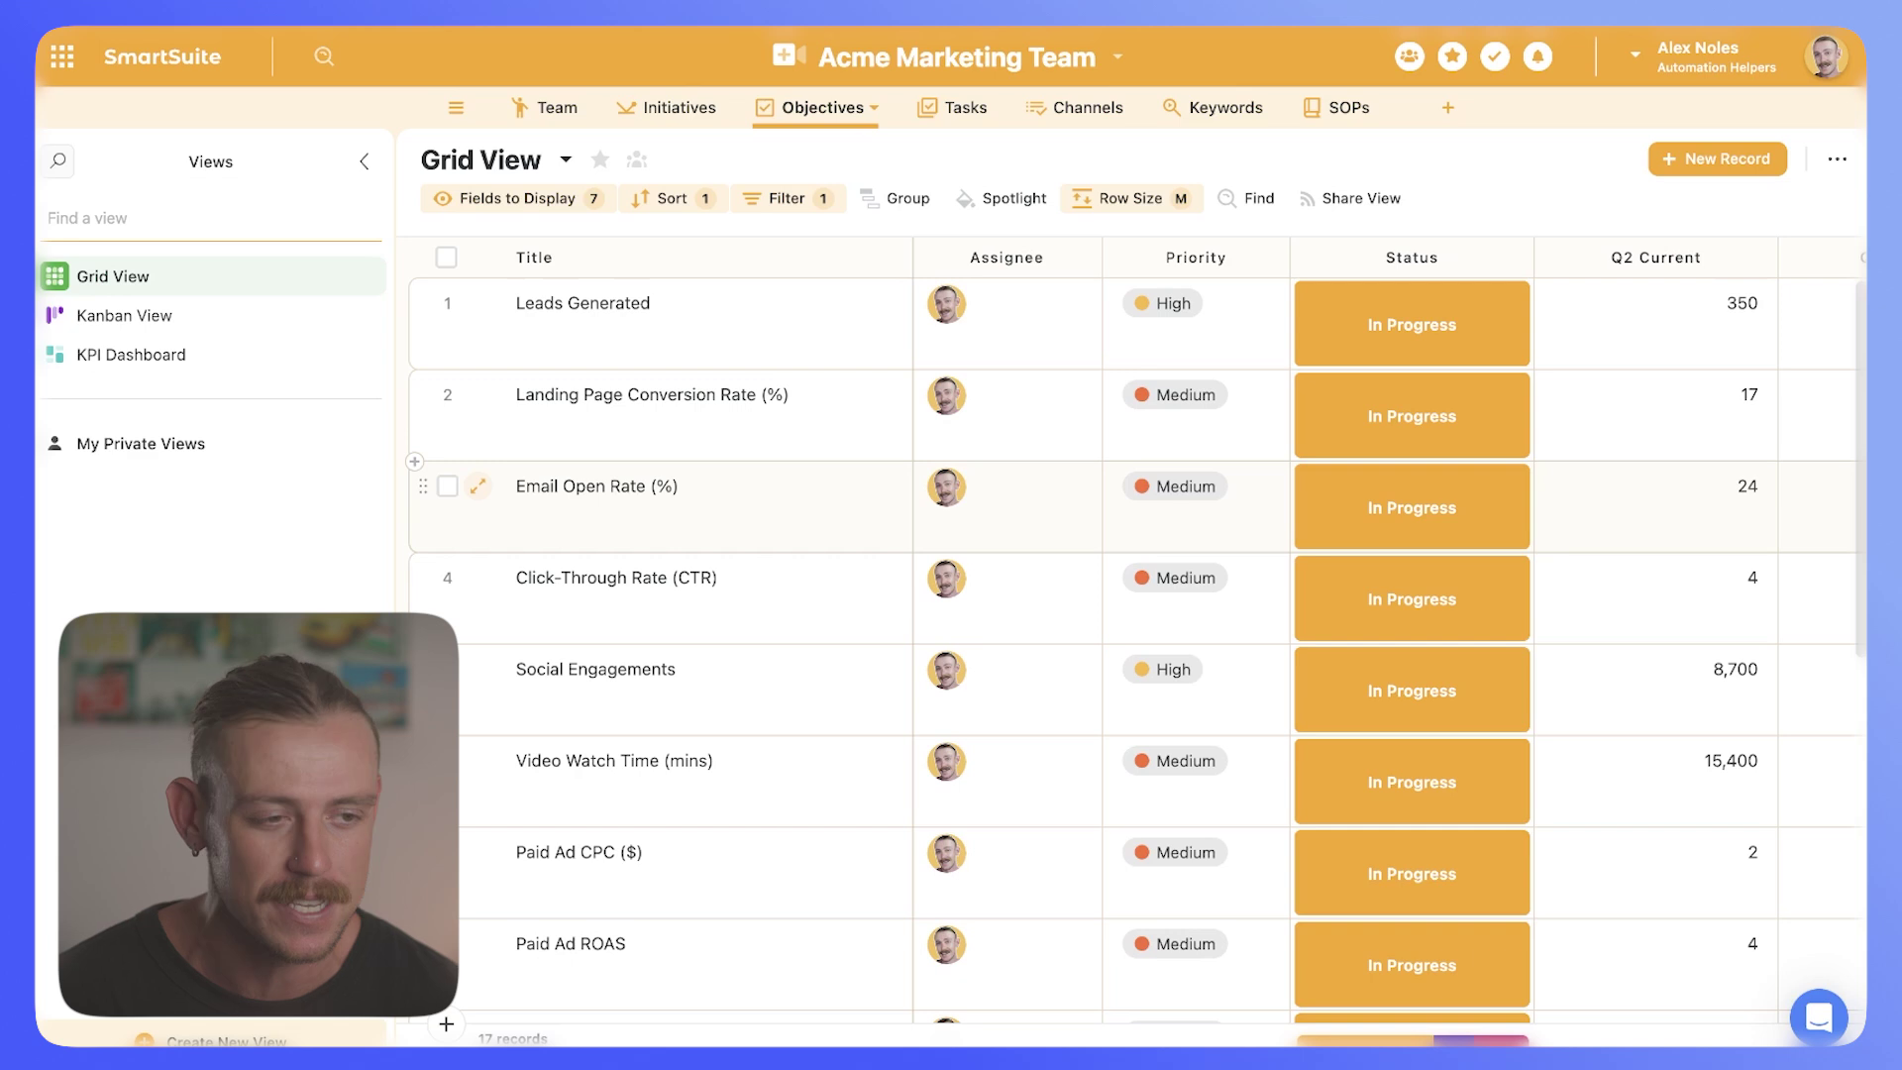
- On the empty KPI Dashboard, try a Chart widget sourced from Initiatives, then exit without saving
left_click(205, 365)
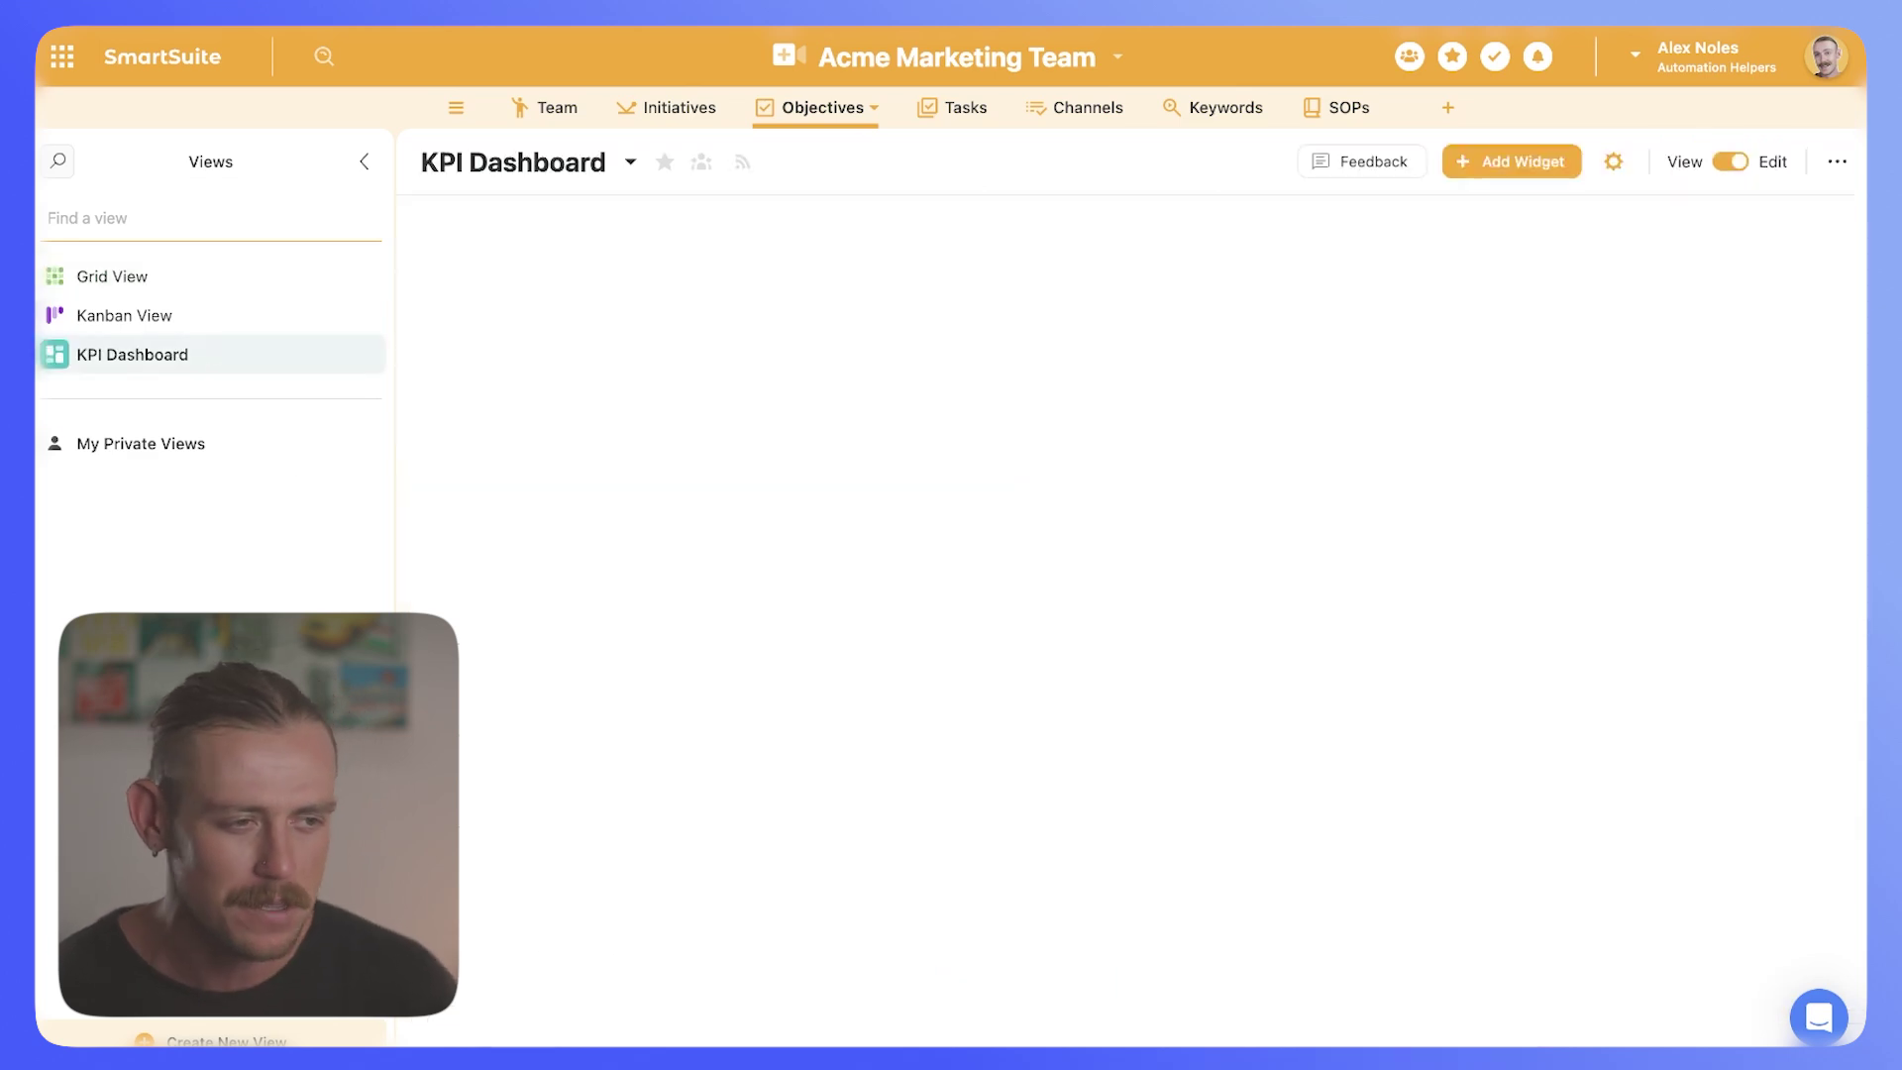
left_click(1148, 892)
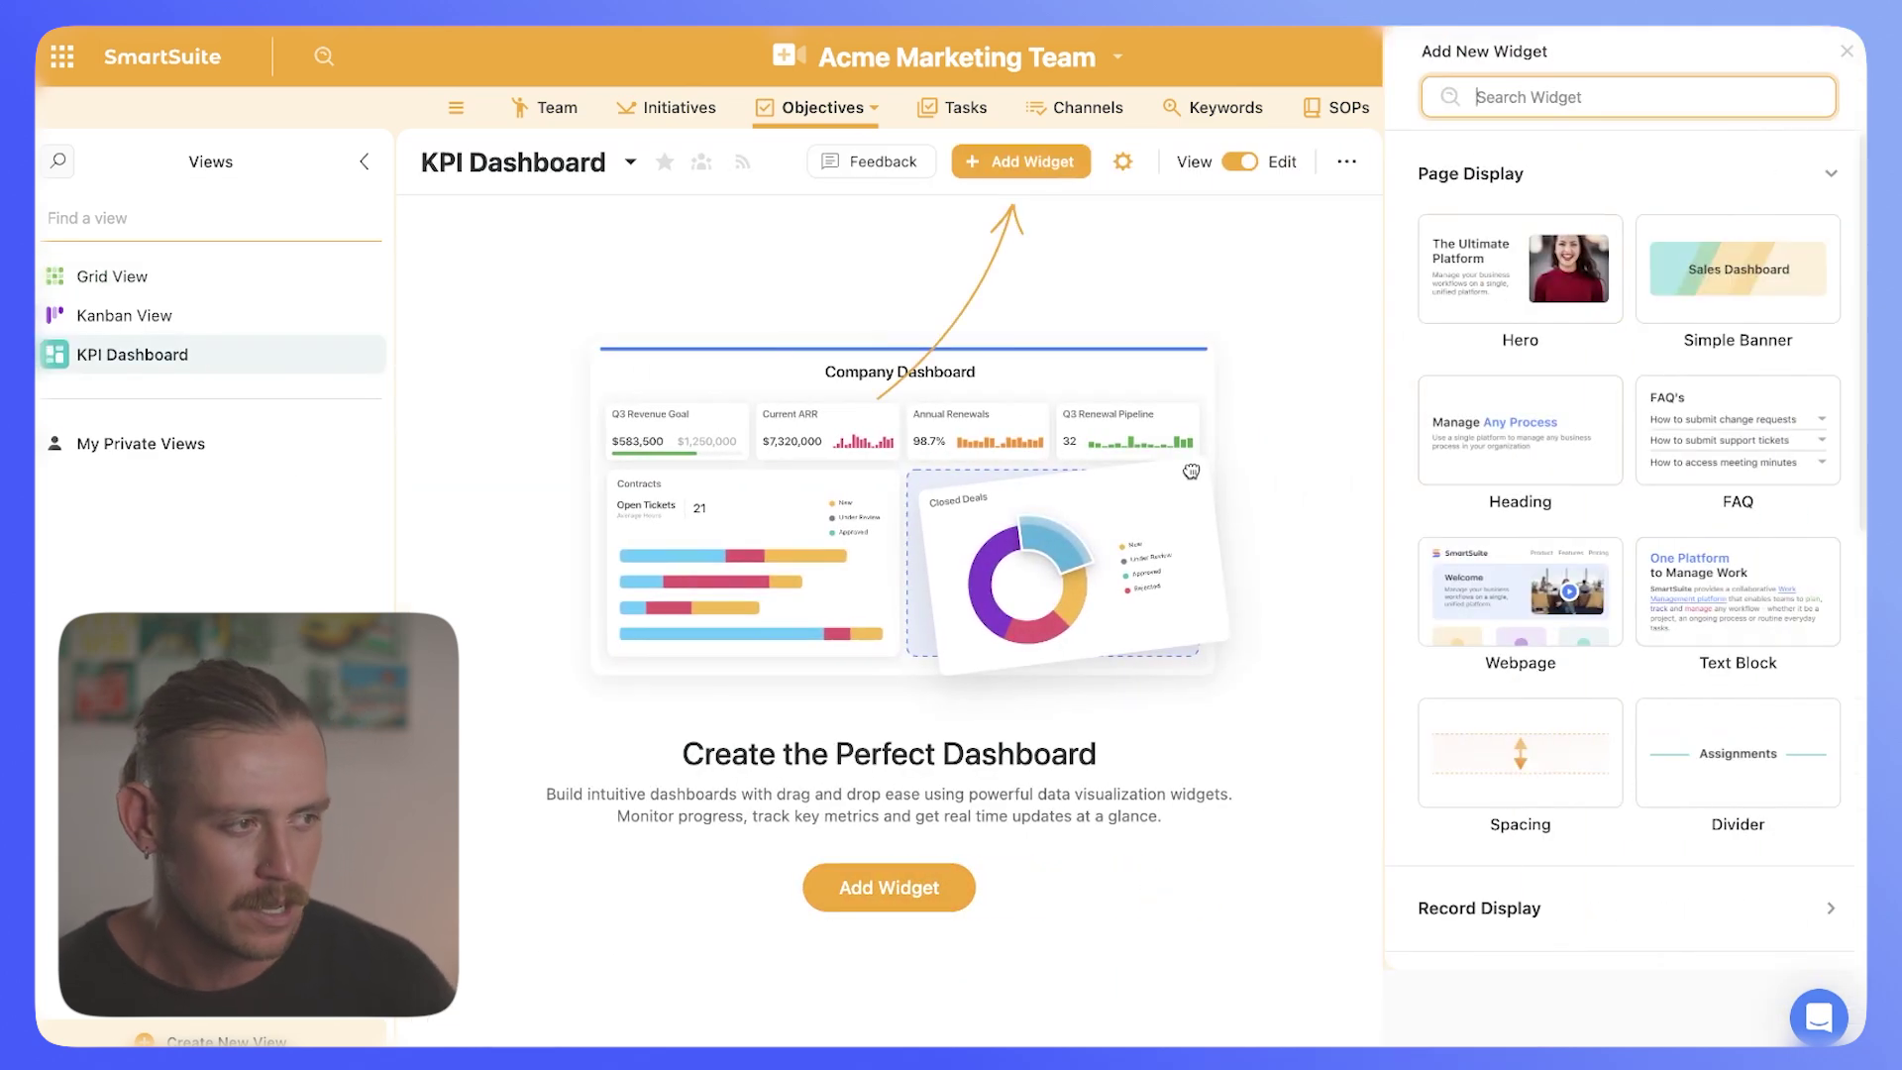
type("chart")
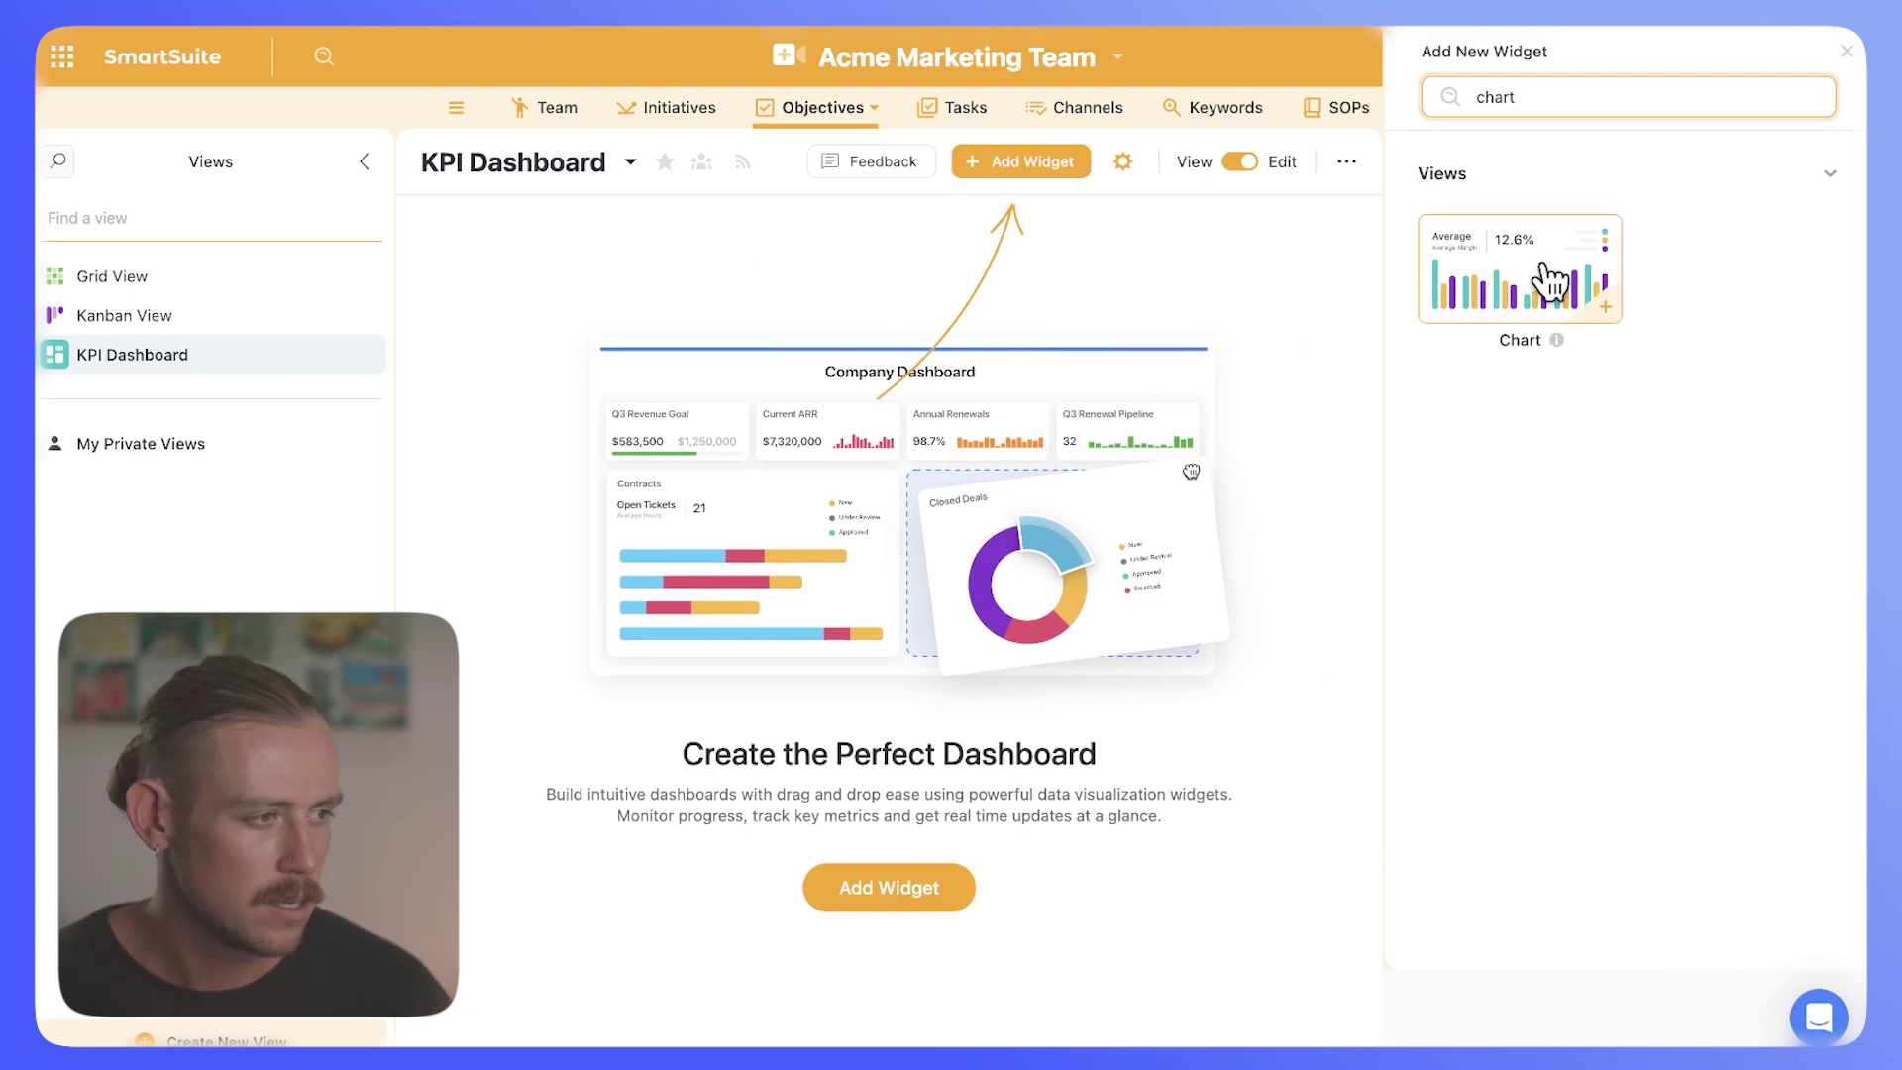
left_click(1550, 317)
left_click(1563, 621)
scroll(1530, 812, "down", 1)
left_click(1472, 885)
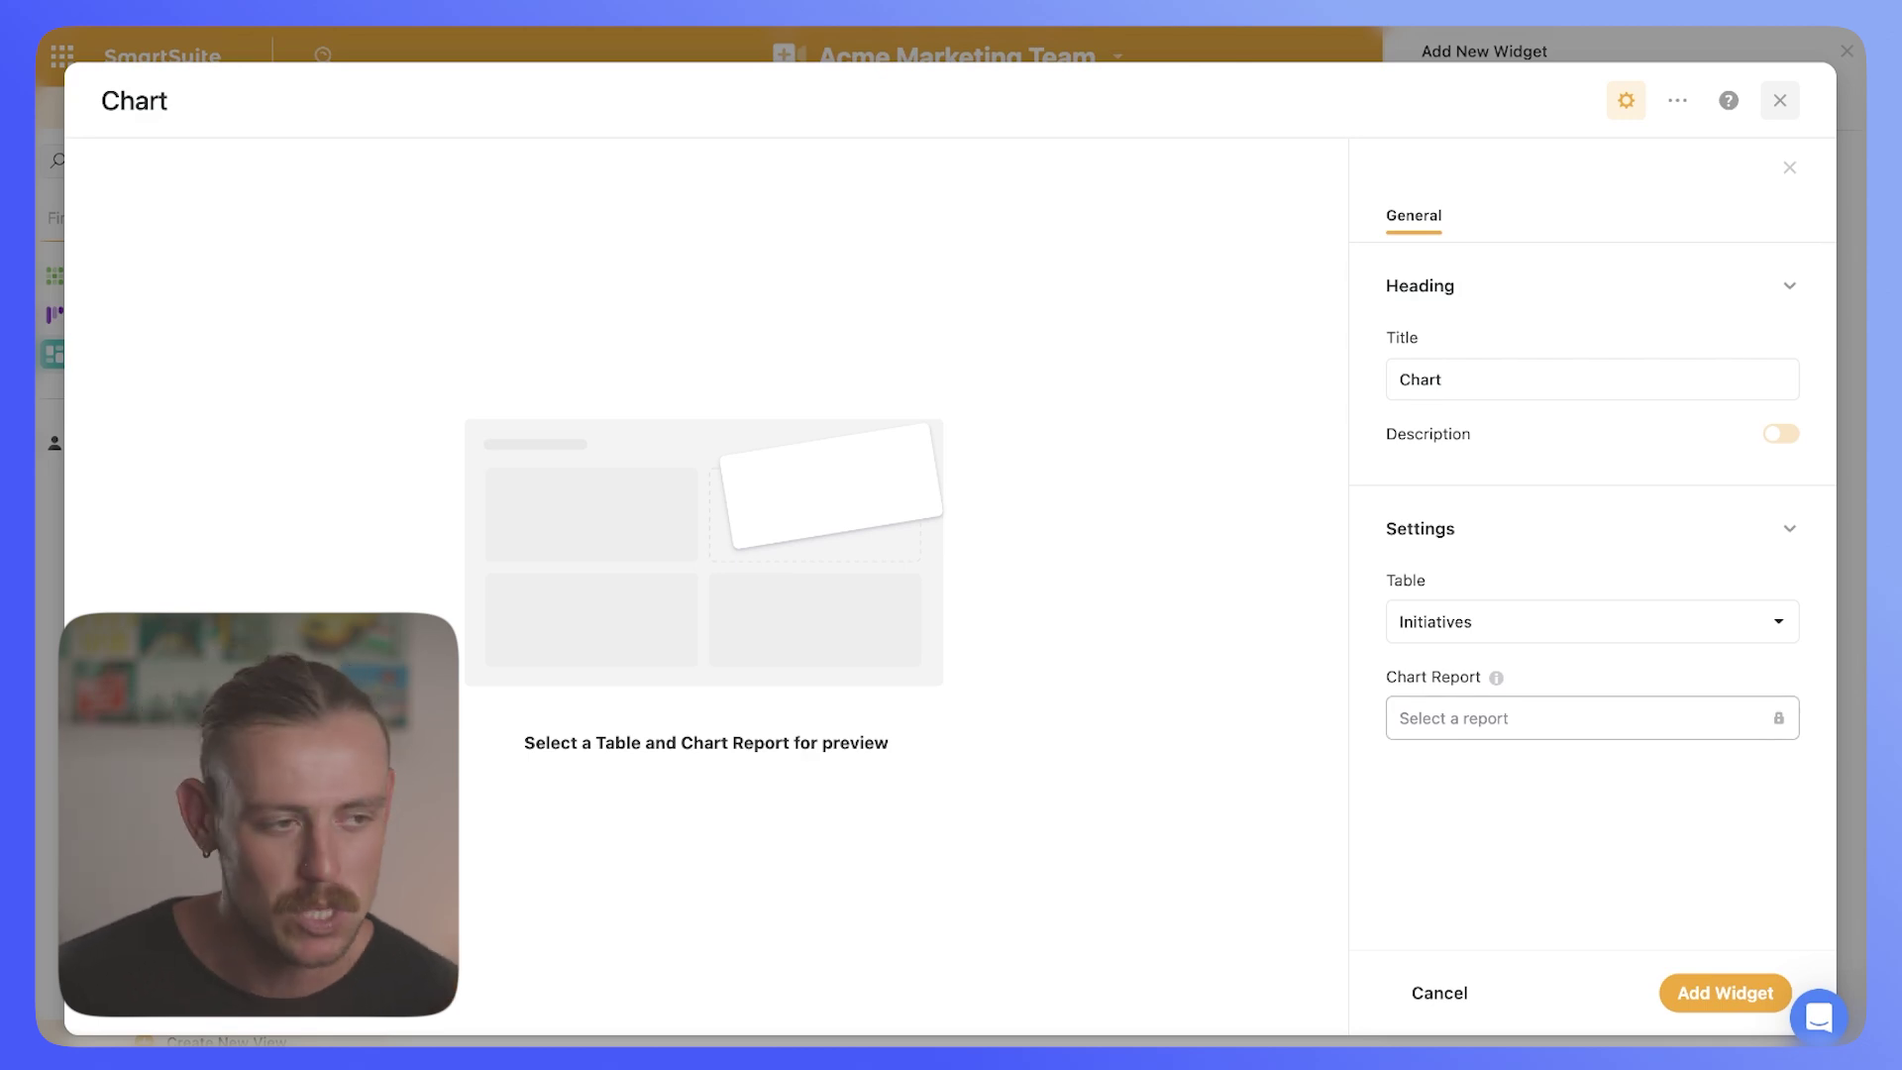
left_click(1439, 992)
left_click(905, 634)
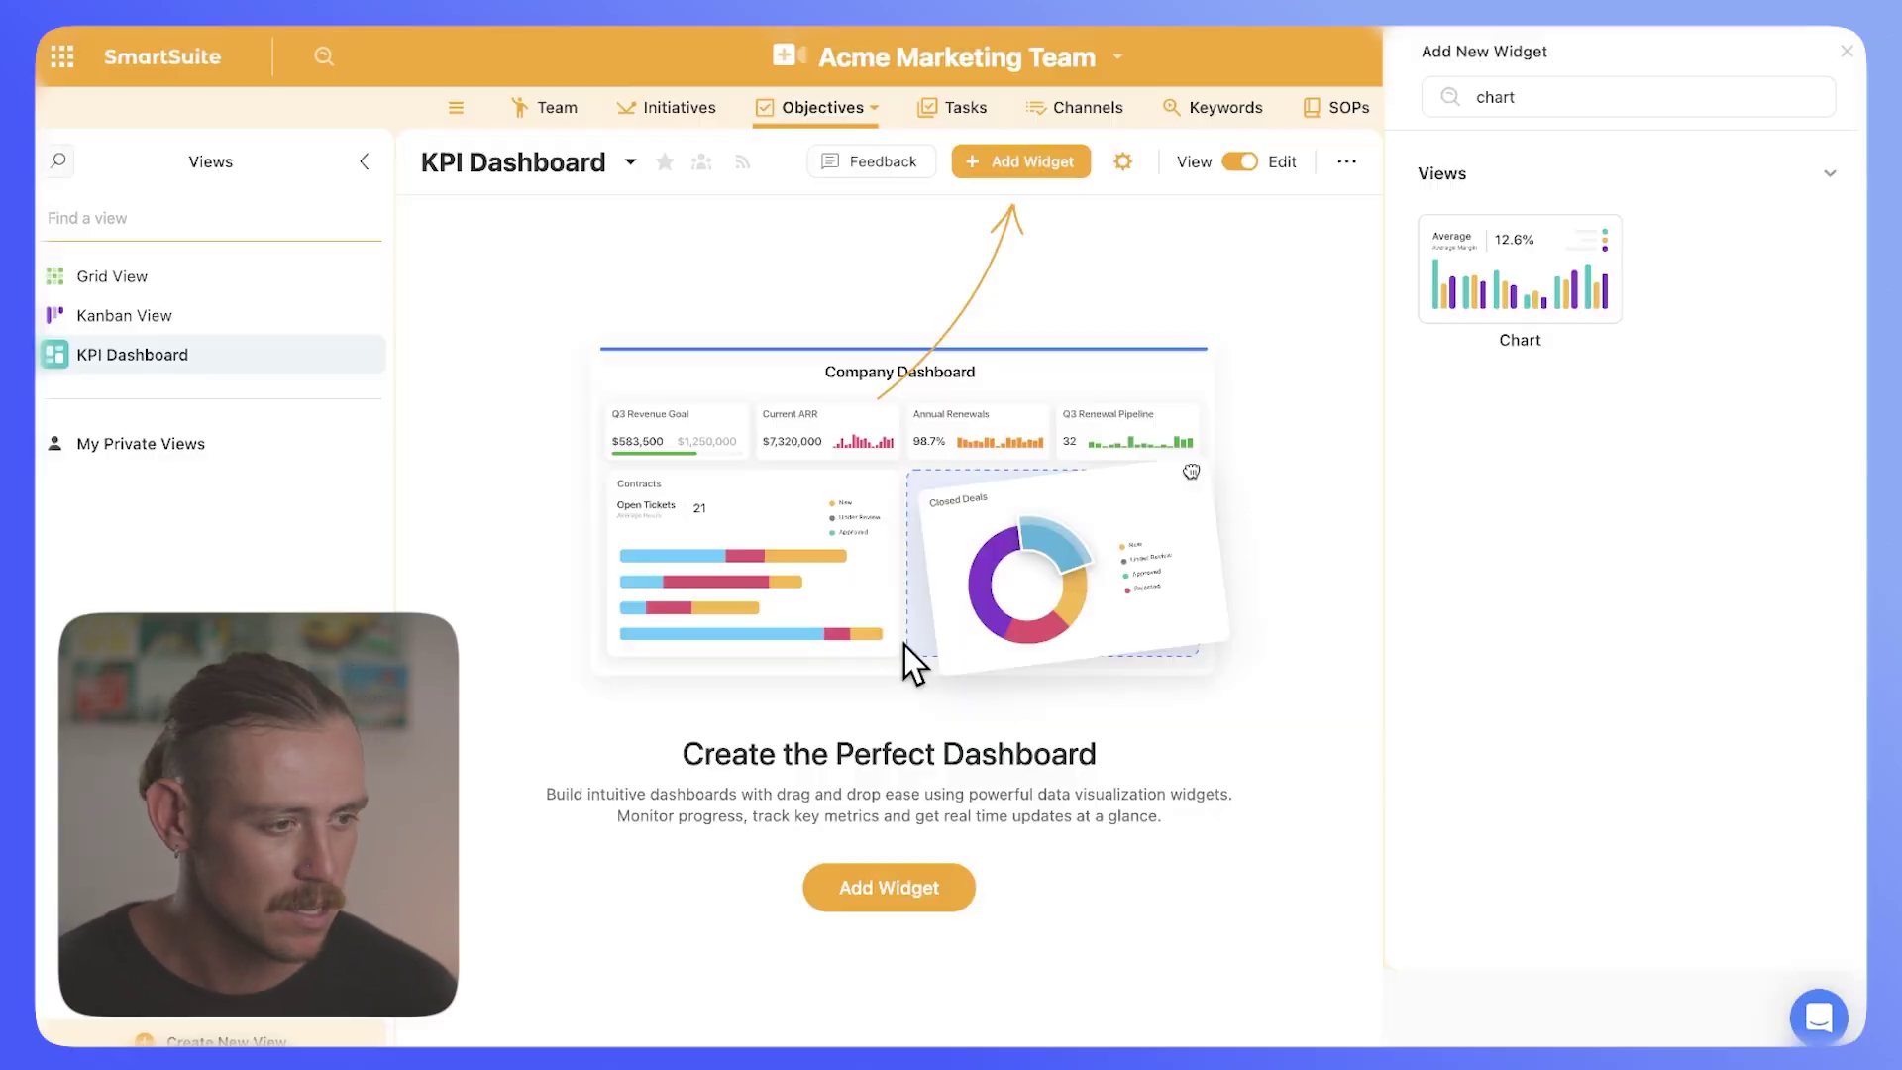
- Glance at the Initiatives Leads chart and return to the Objectives KPI Dashboard
left_click(639, 114)
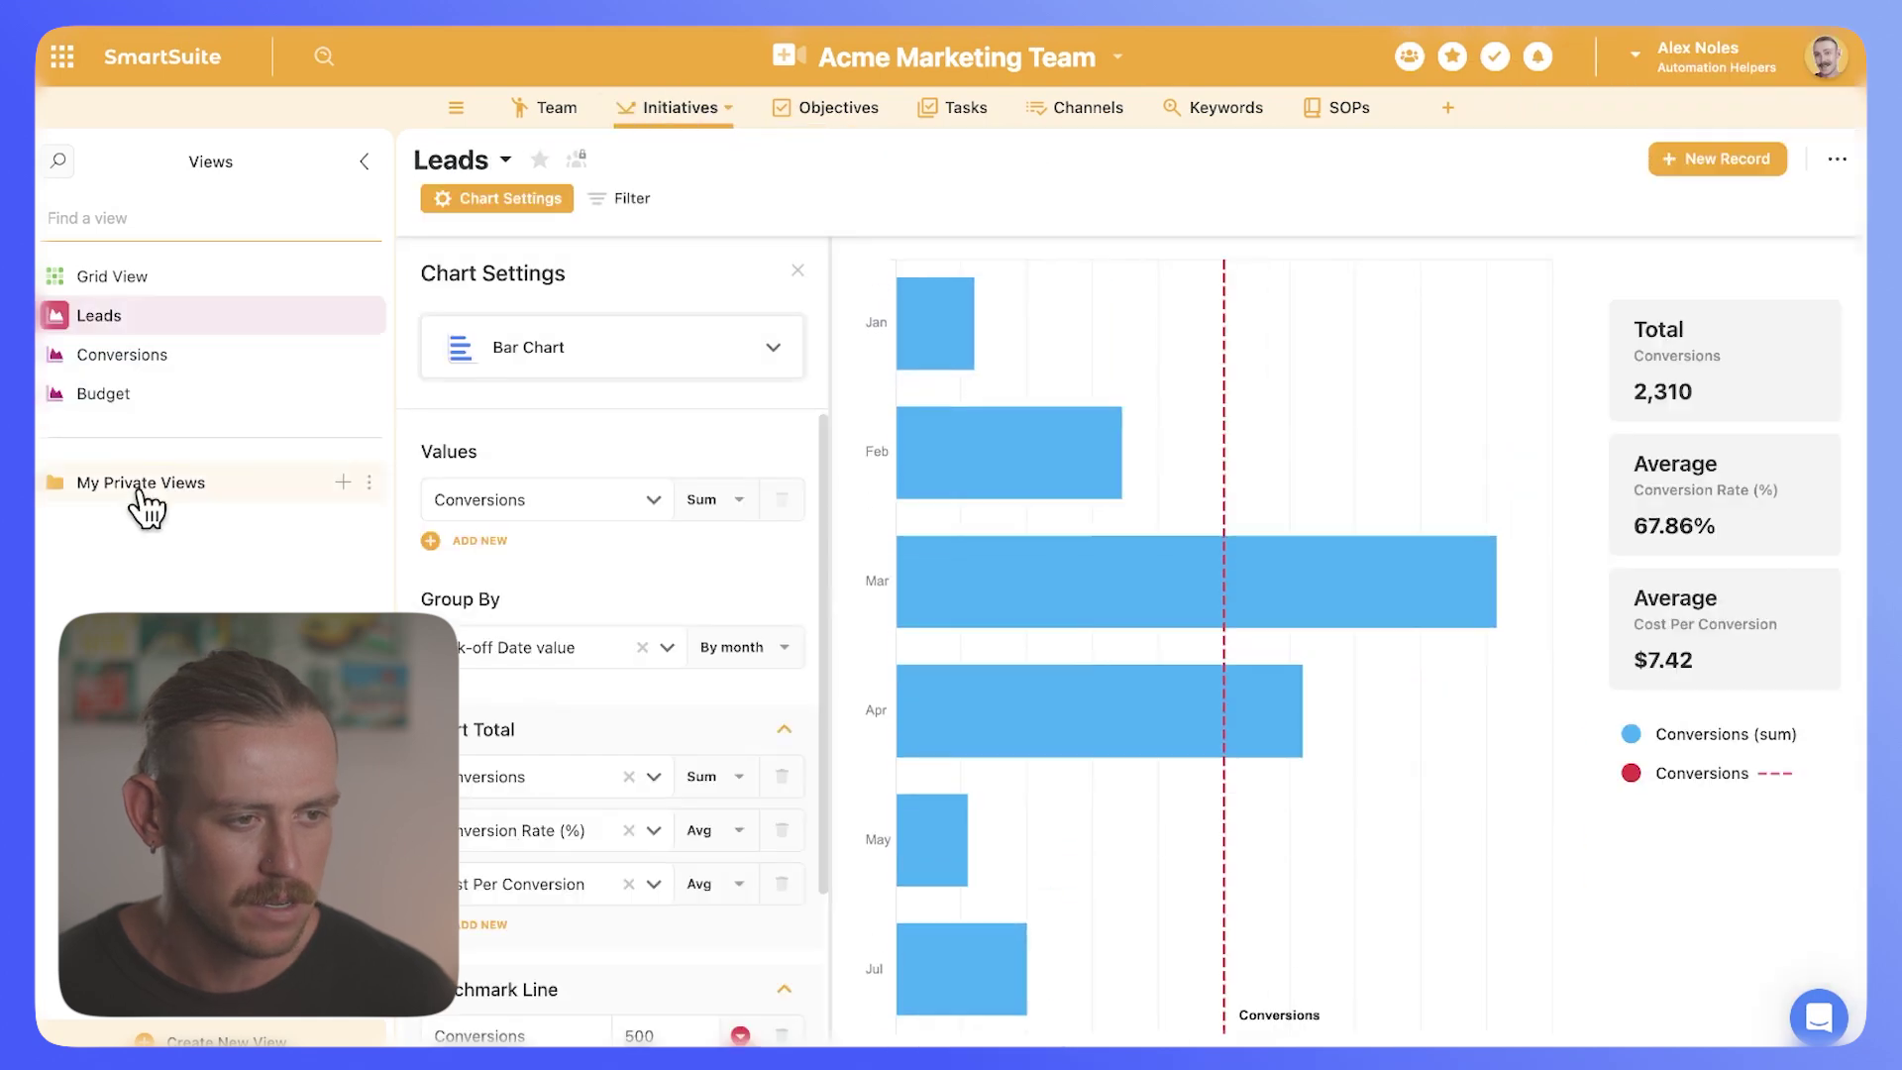
mouse_move(356, 414)
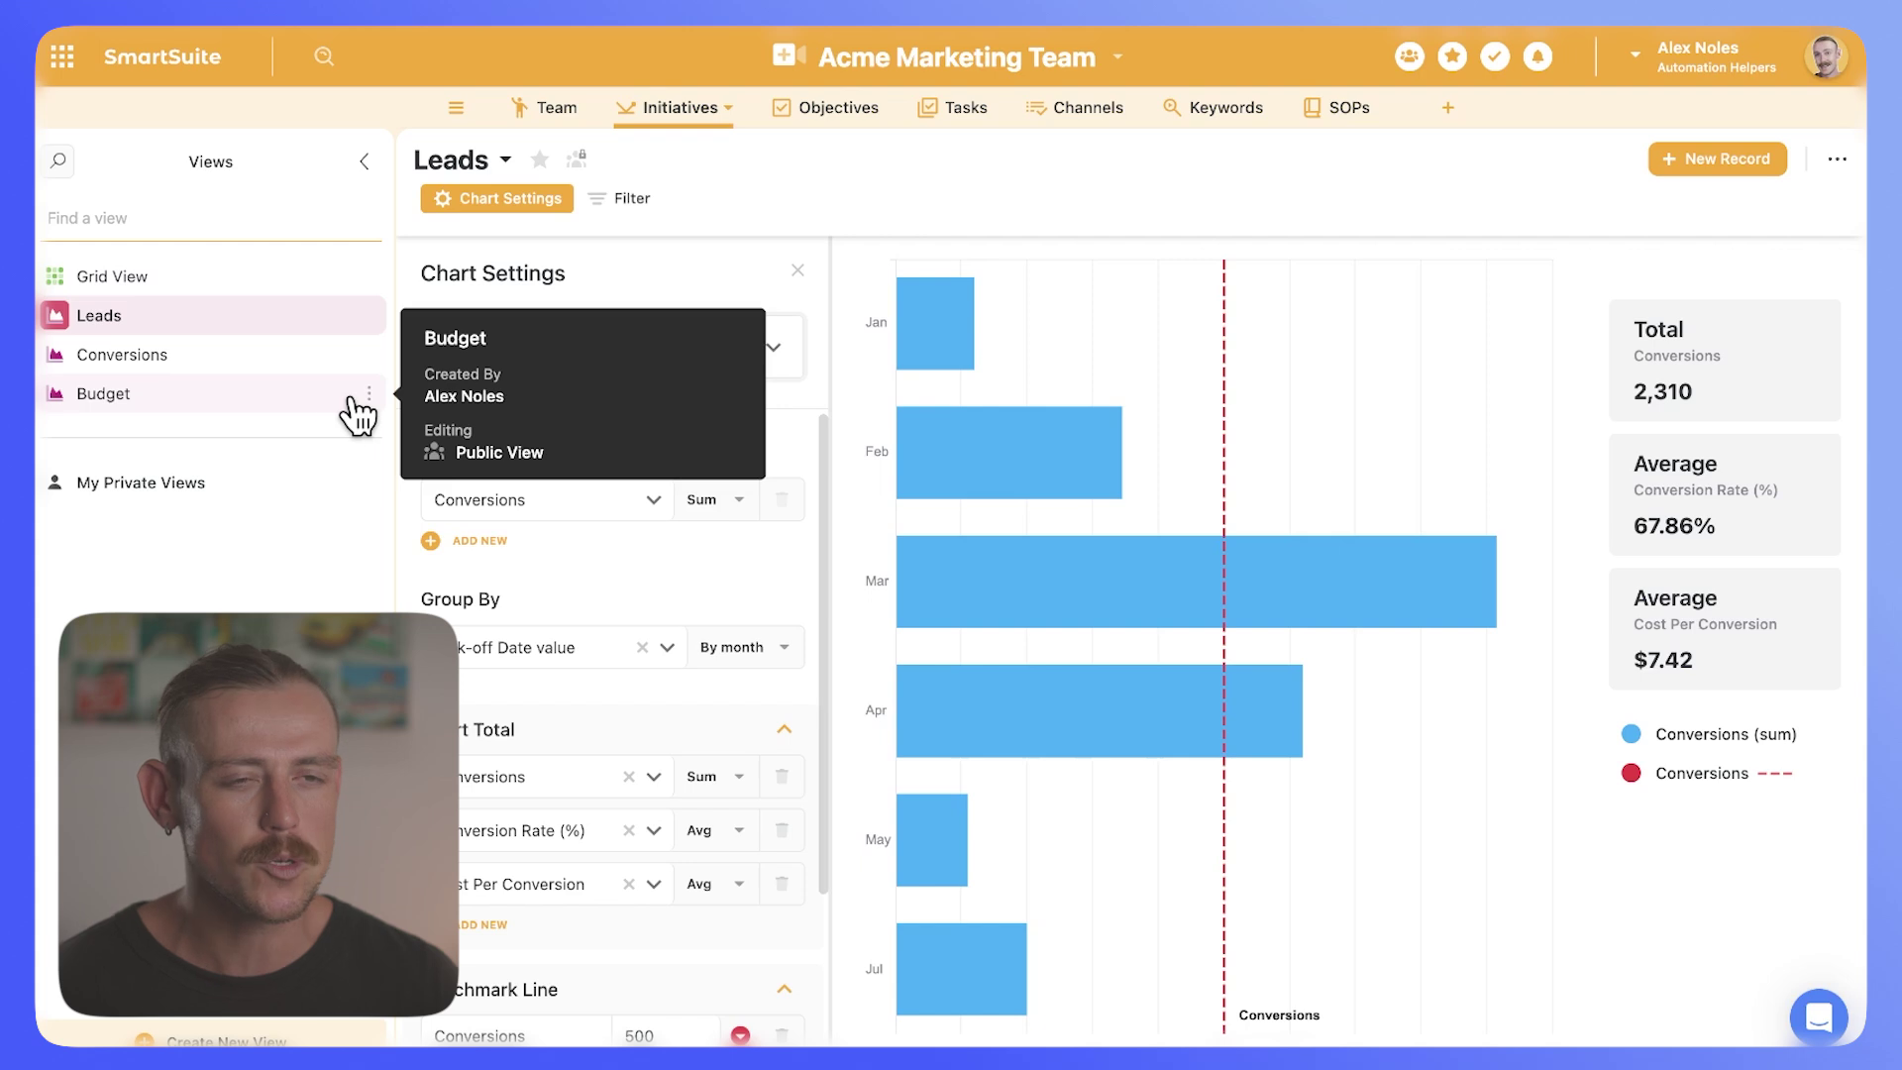
left_click(836, 111)
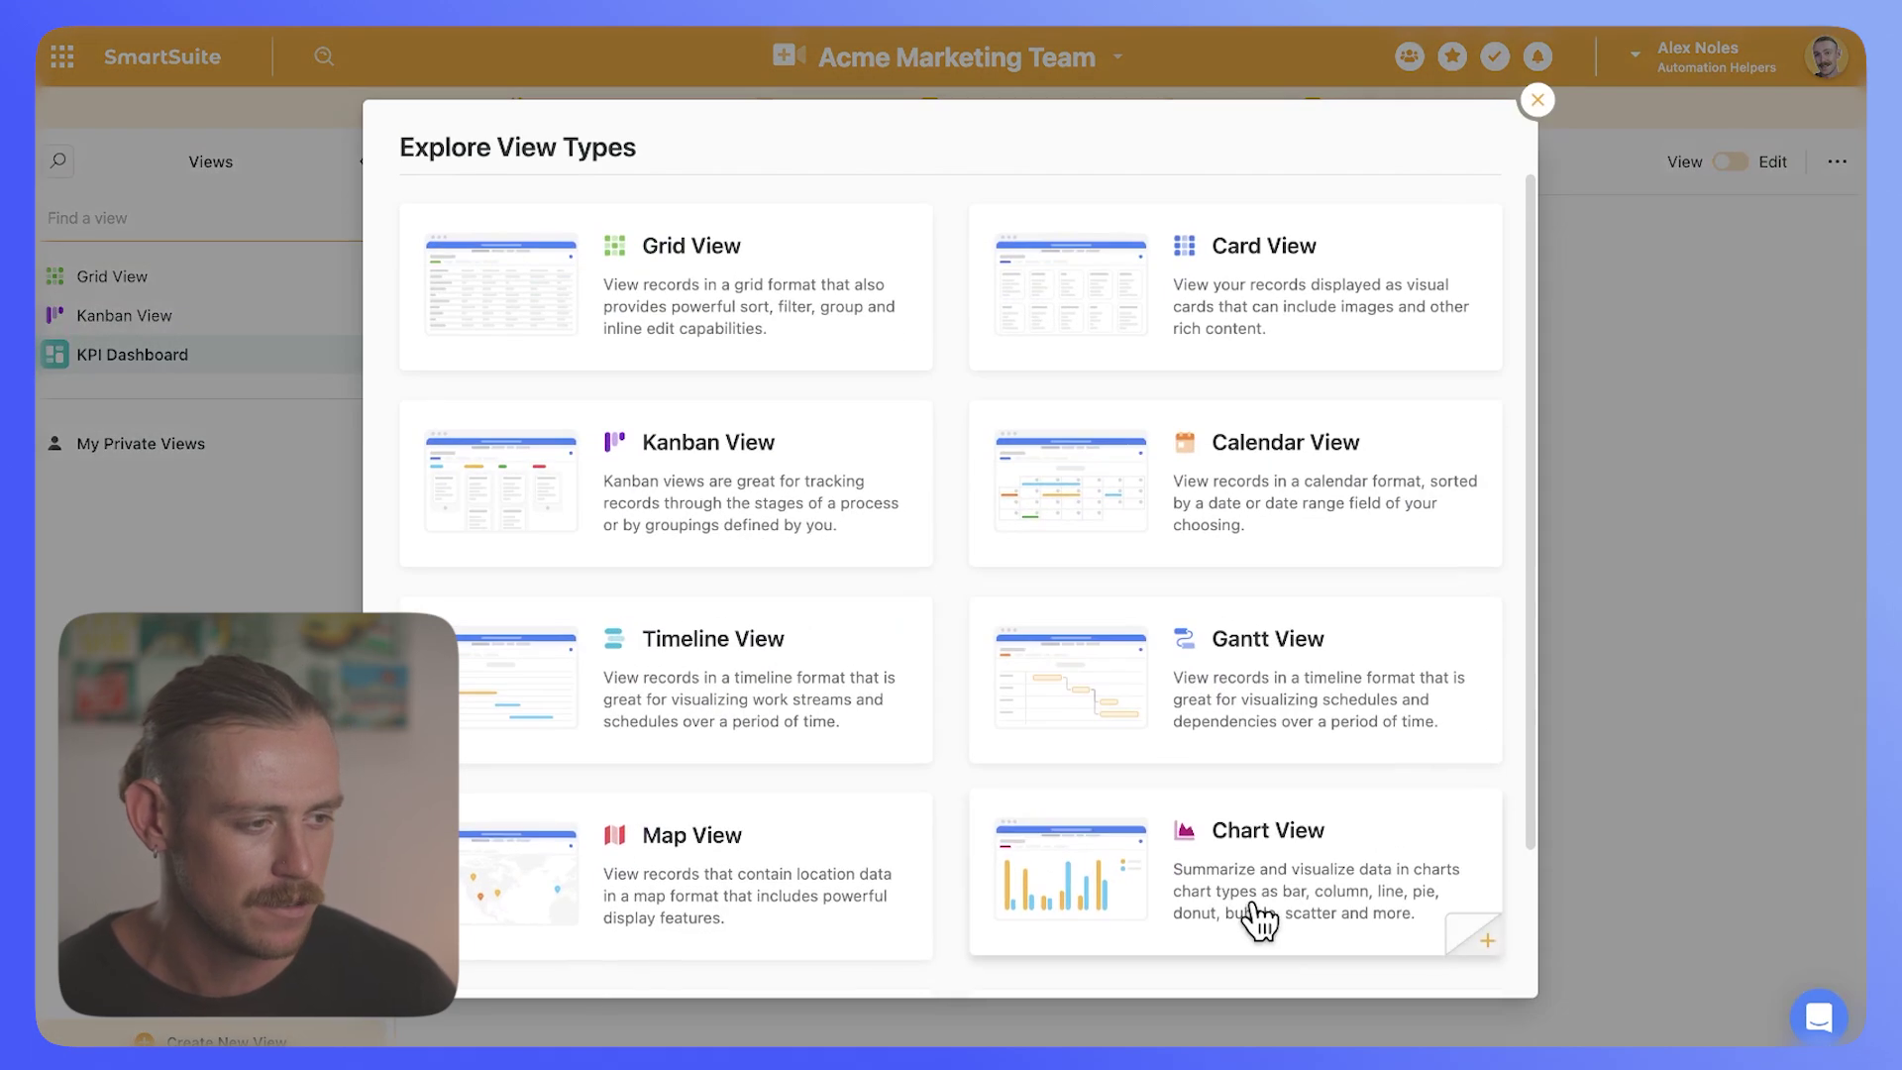
- Create a new public chart view named 'Leads'
left_click(1258, 921)
key("ctrl+a")
type("Leads")
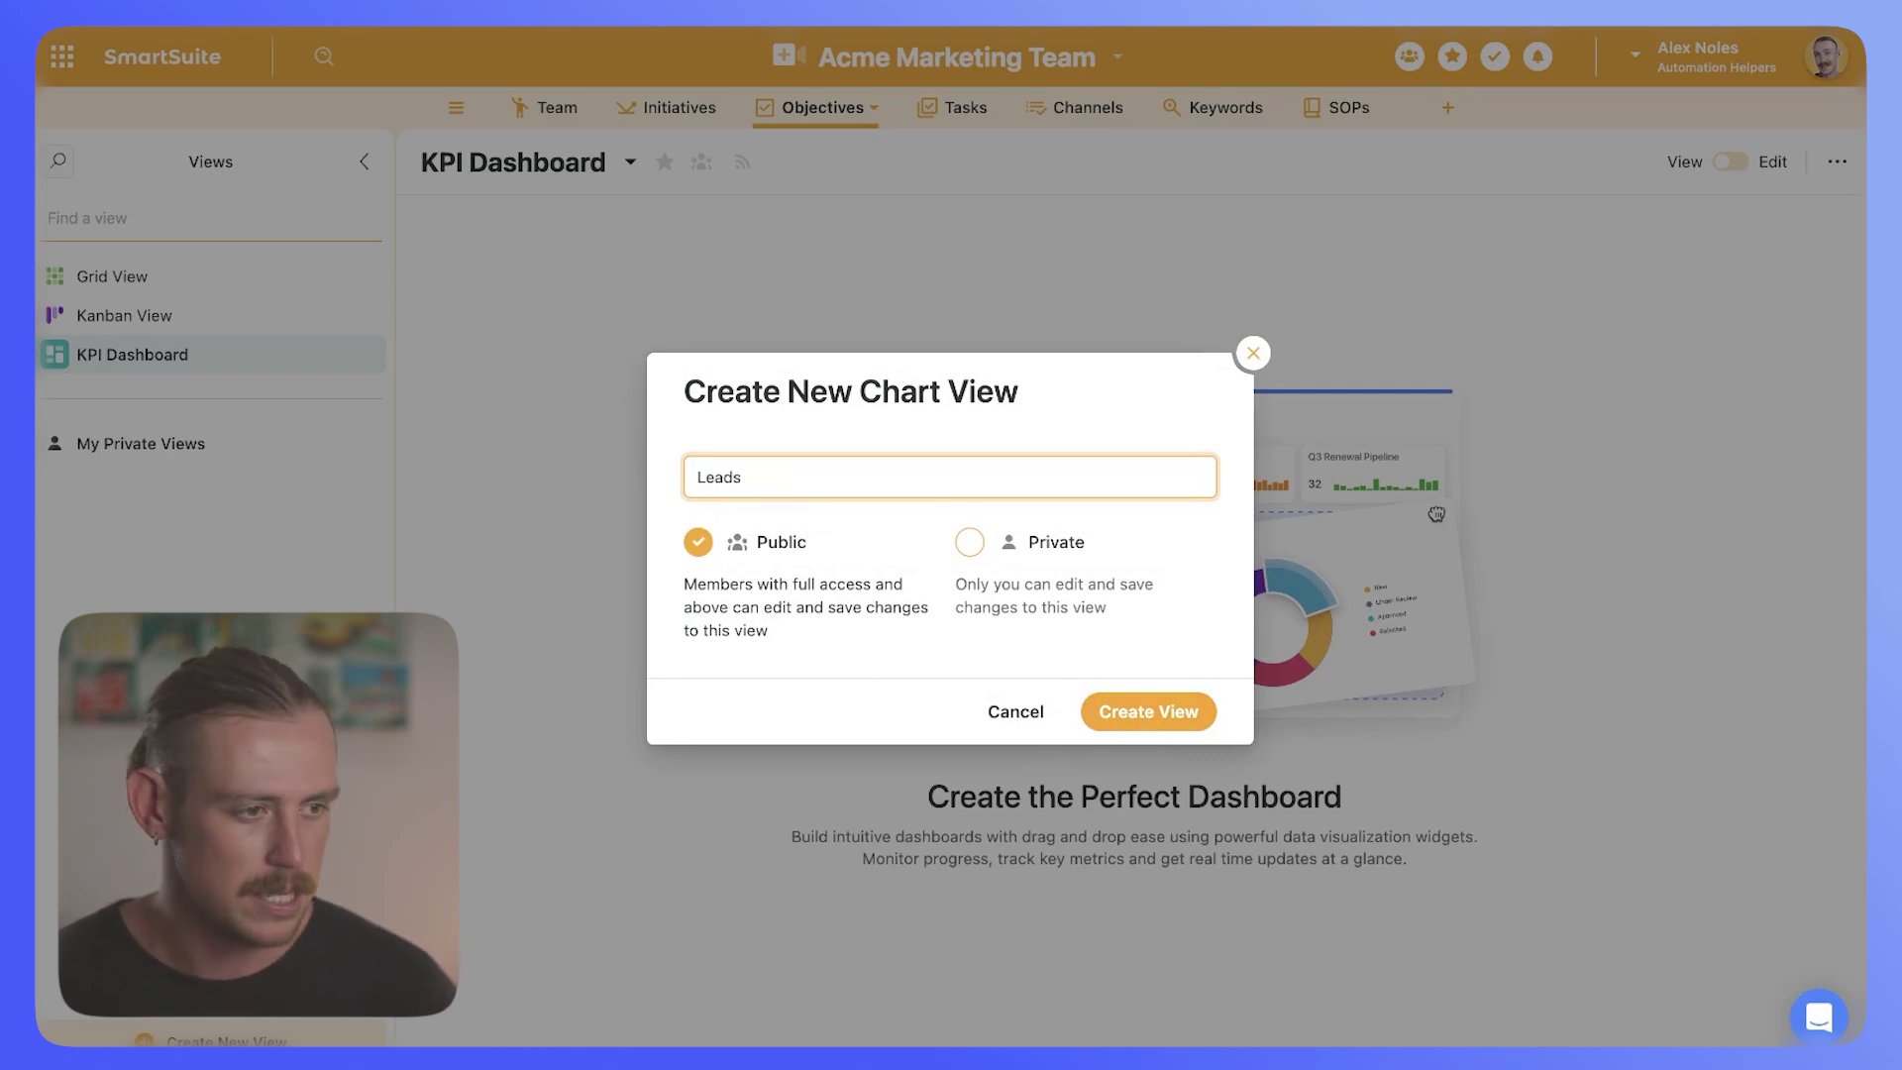
key("Return")
left_click(615, 513)
- Chart Q1 Total, Q2 Target and Q2 Current as summed values
scroll(584, 713, "down", 1)
left_click(562, 753)
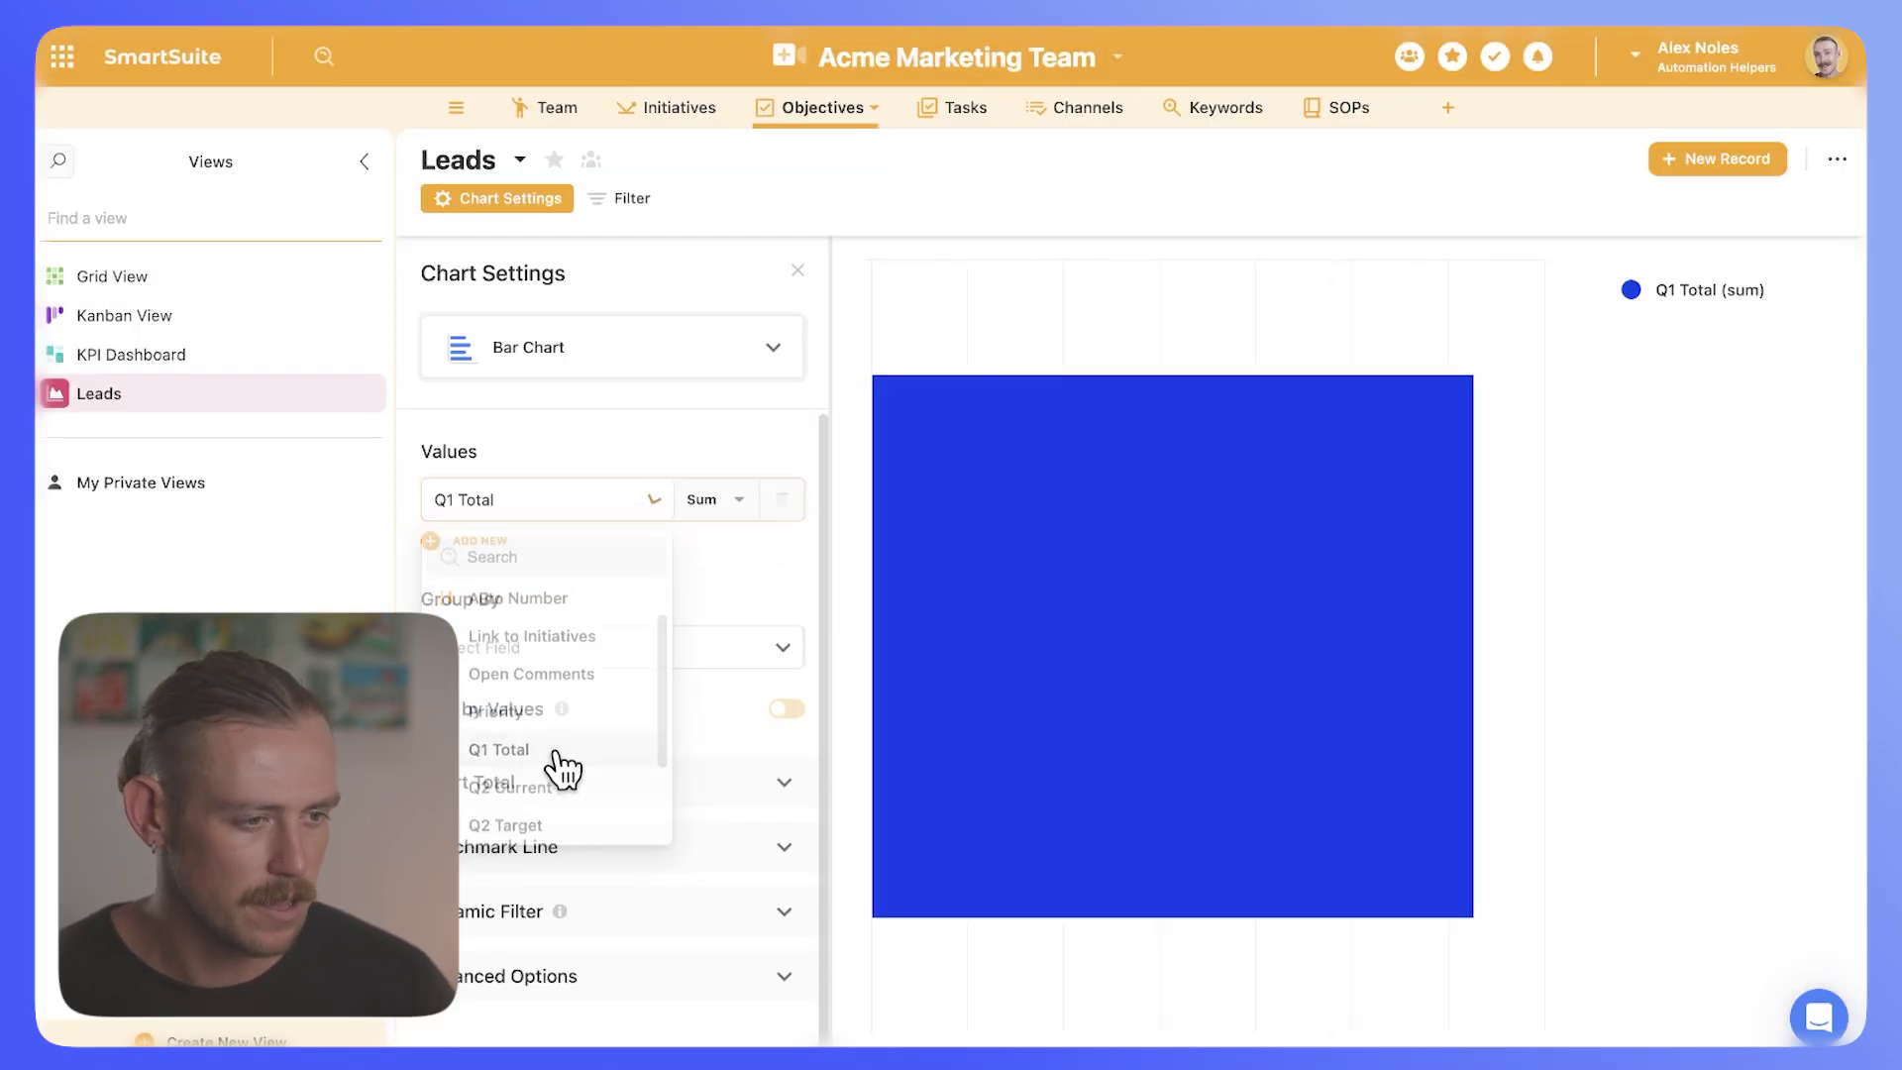
left_click(465, 540)
left_click(585, 565)
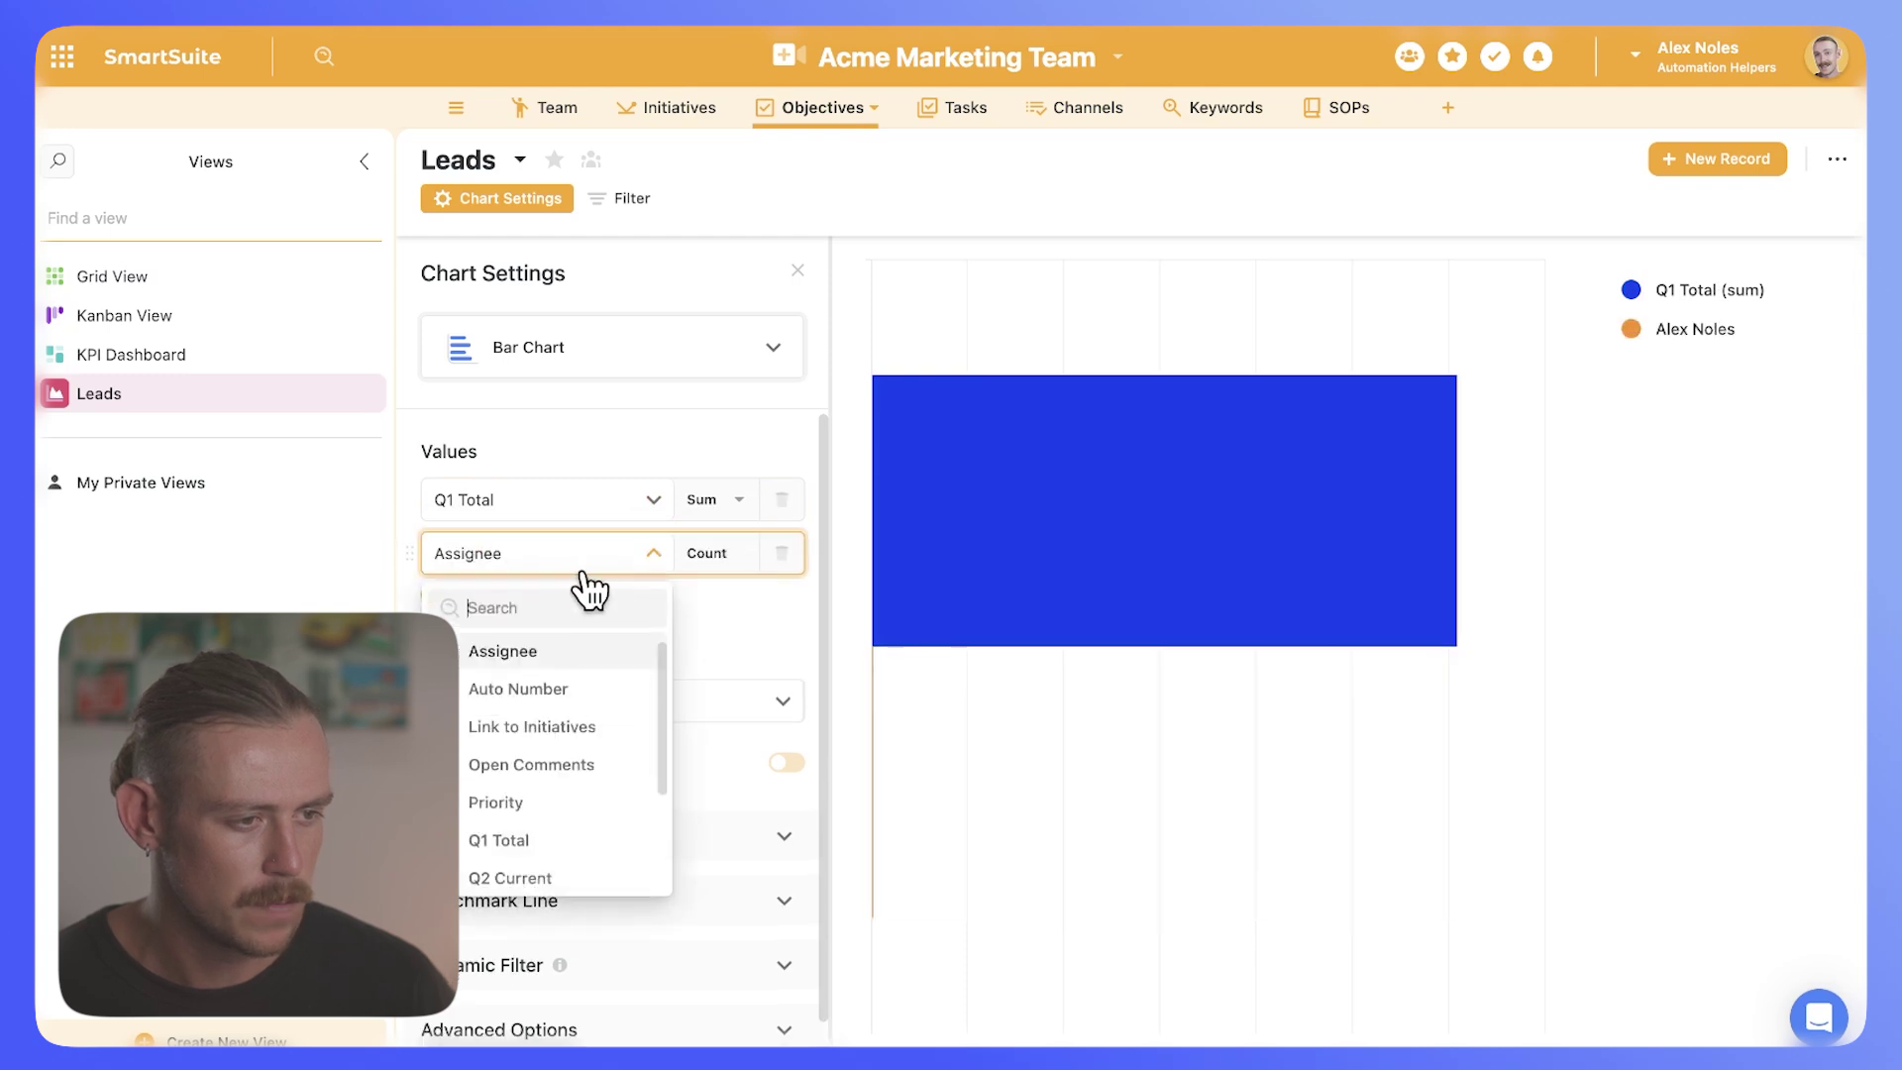
scroll(535, 793, "down", 1)
left_click(560, 881)
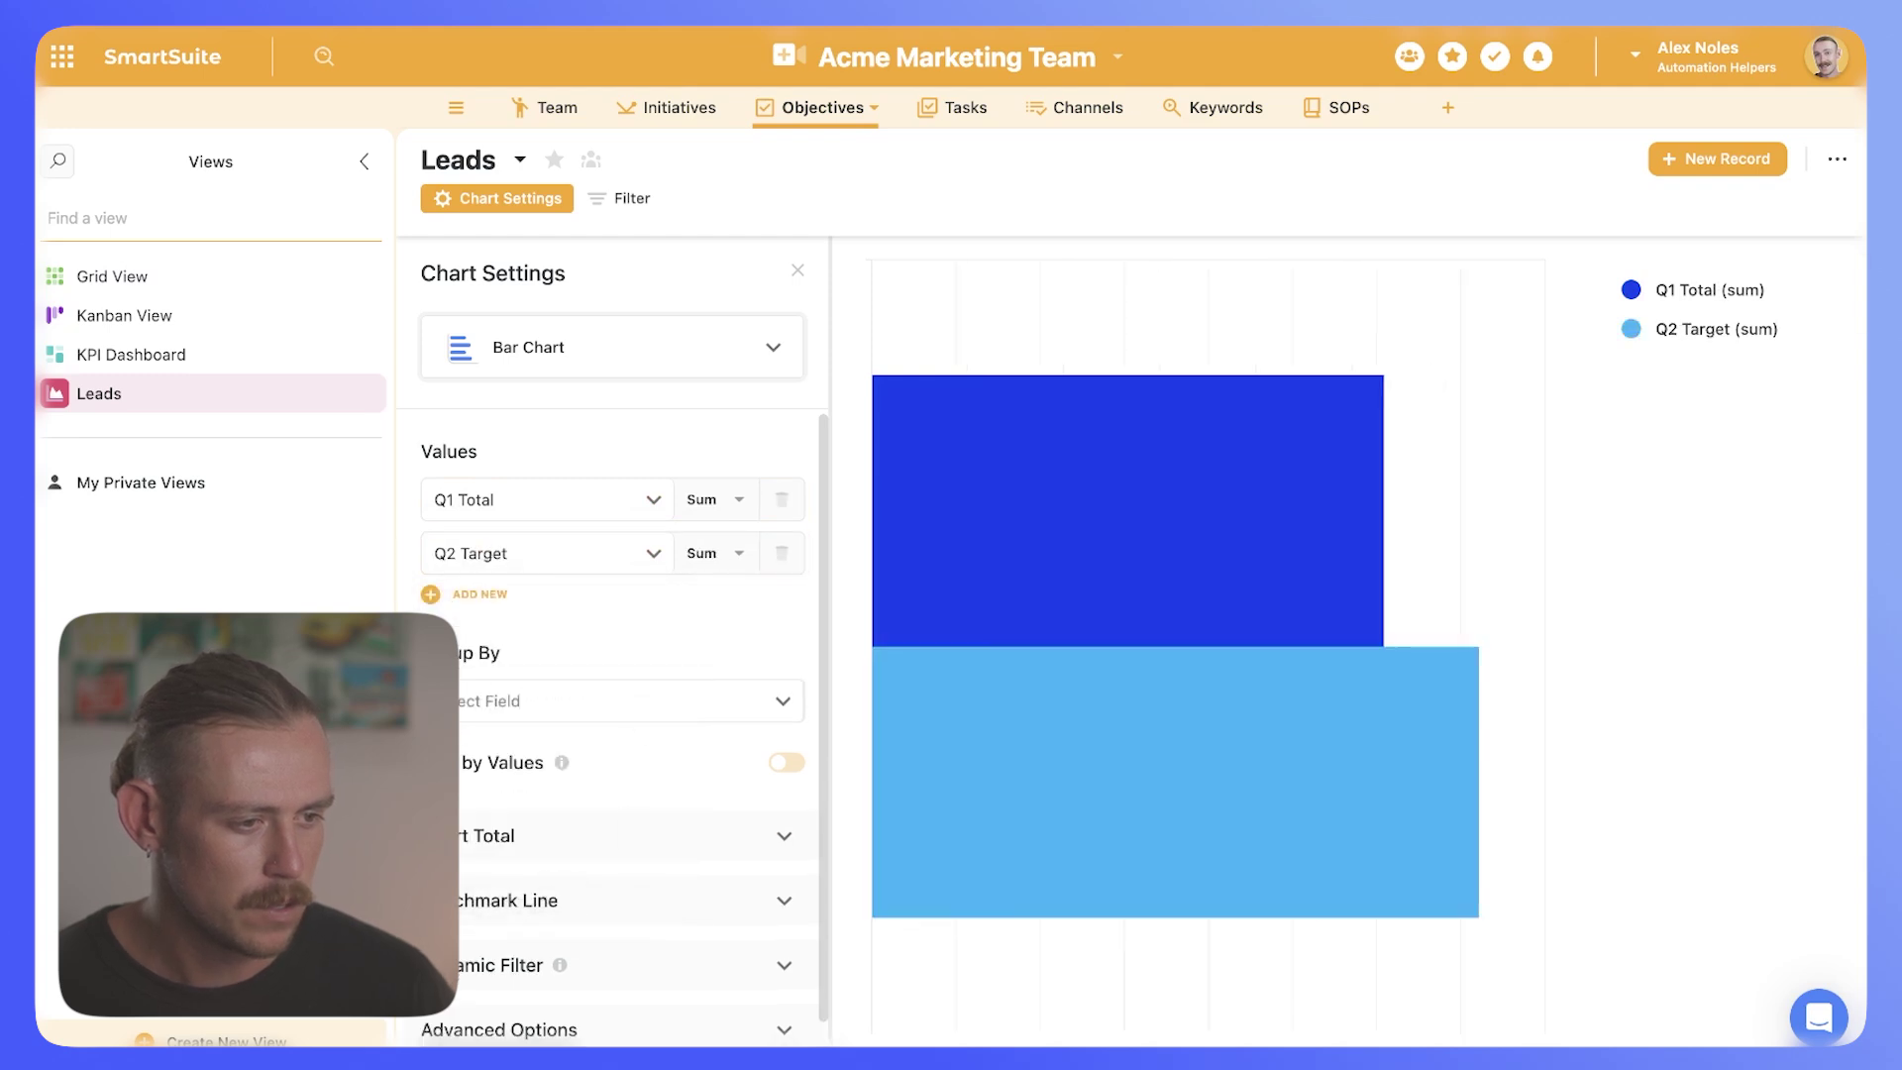
left_click(465, 595)
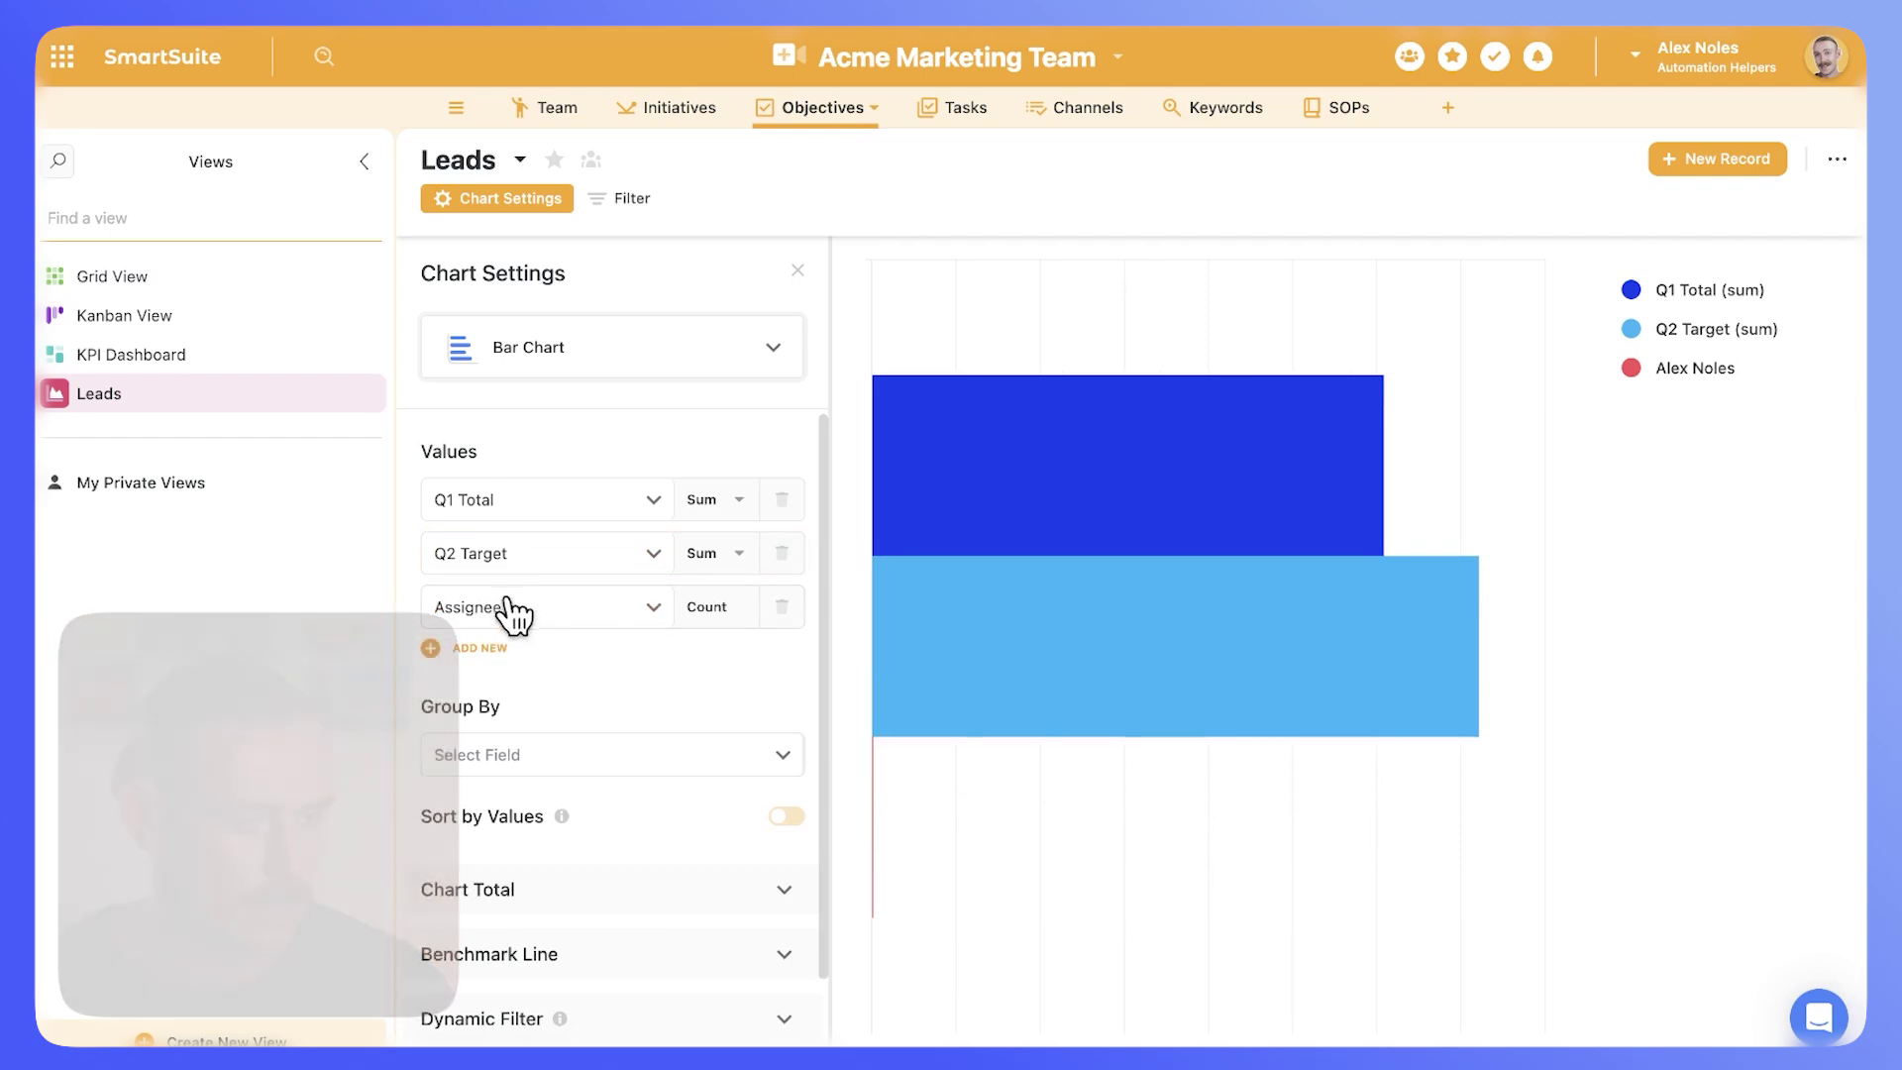
left_click(514, 606)
scroll(545, 852, "down", 1)
left_click(525, 894)
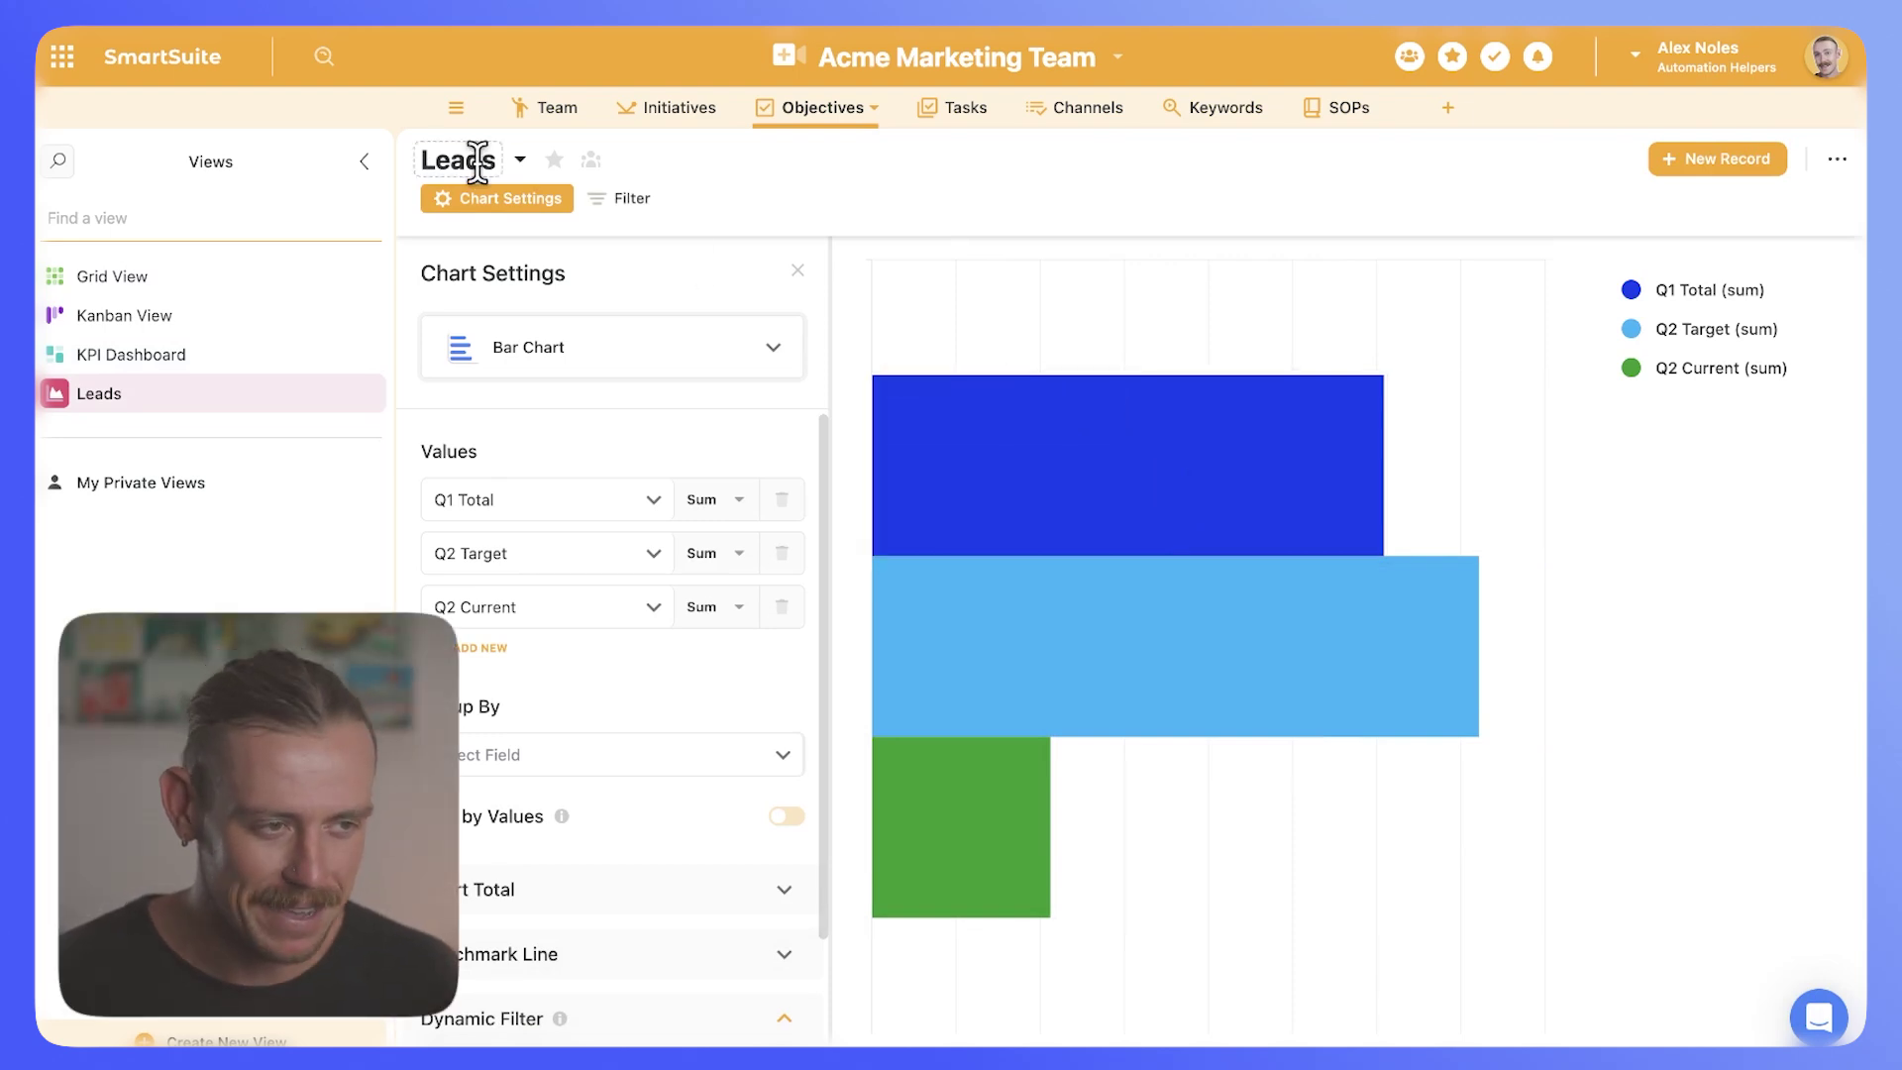
- Check the Leads Generated record's title in the objectives grid
left_click(632, 203)
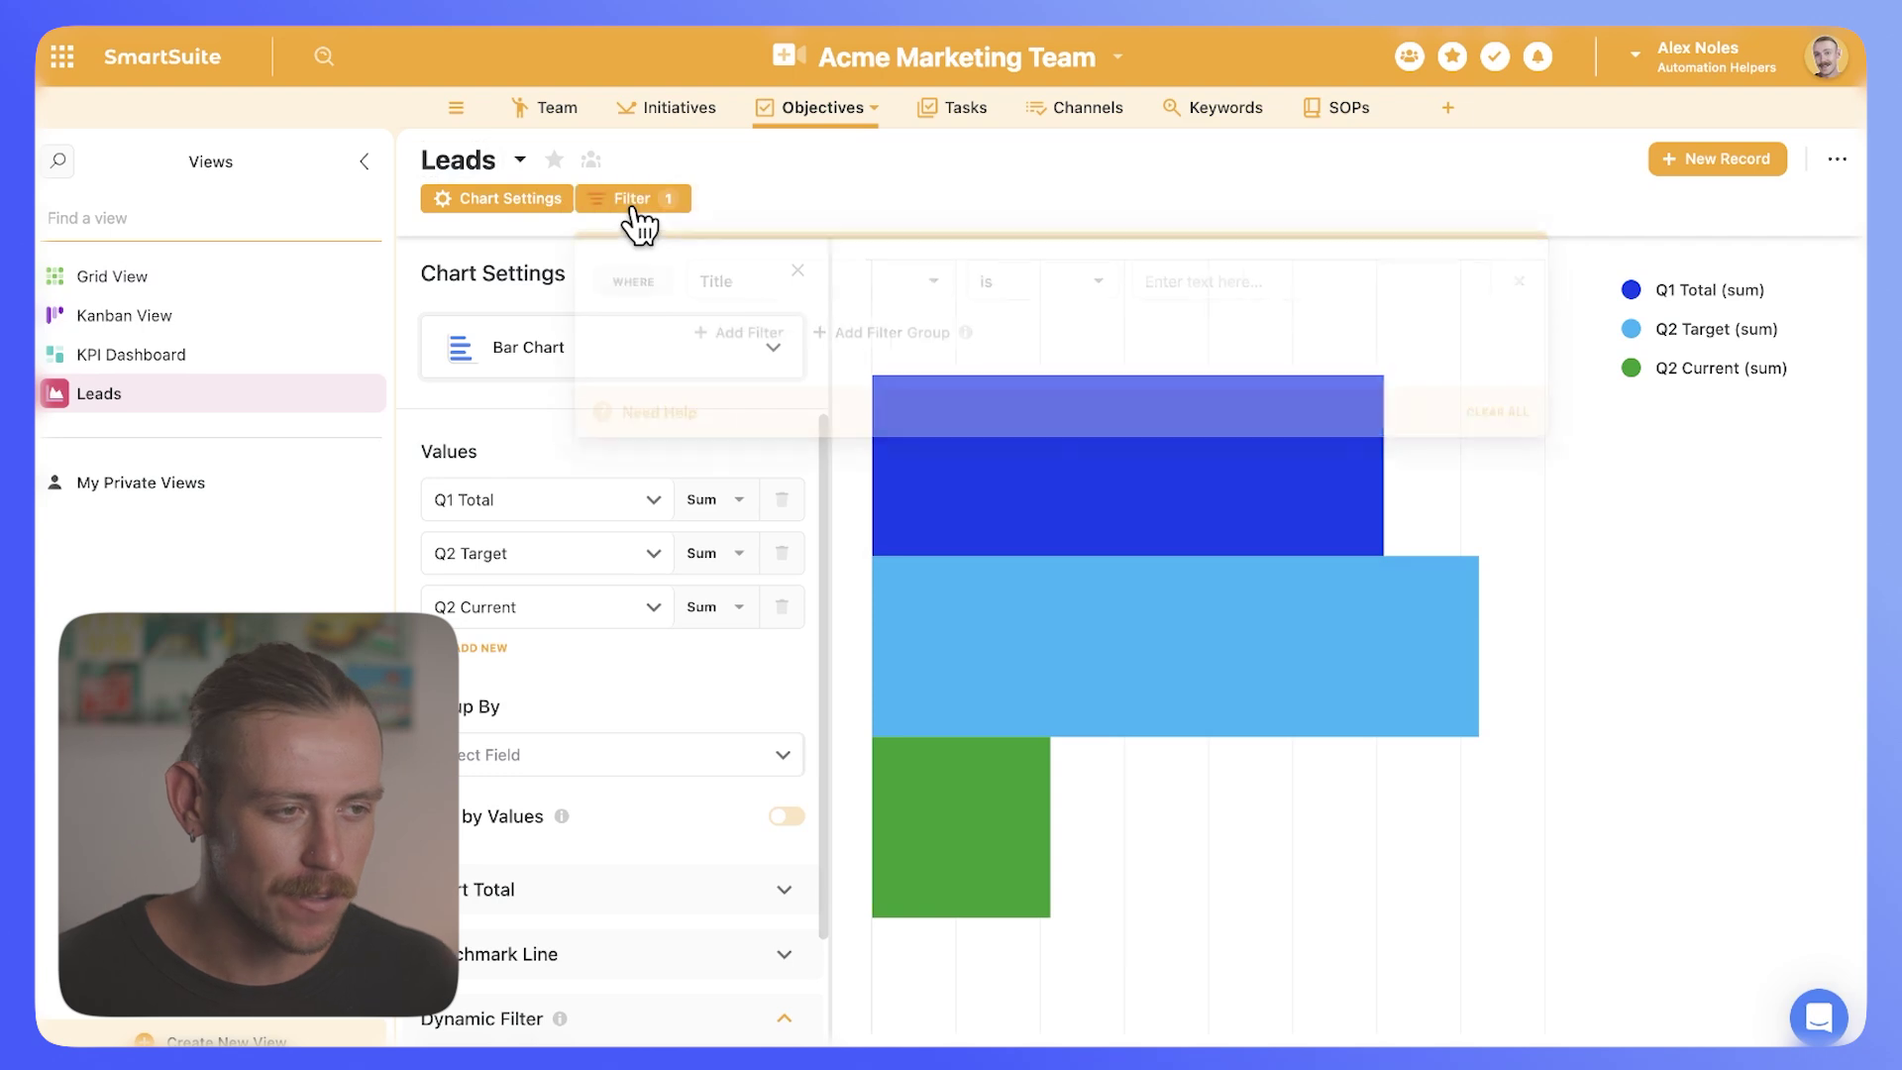
left_click(238, 282)
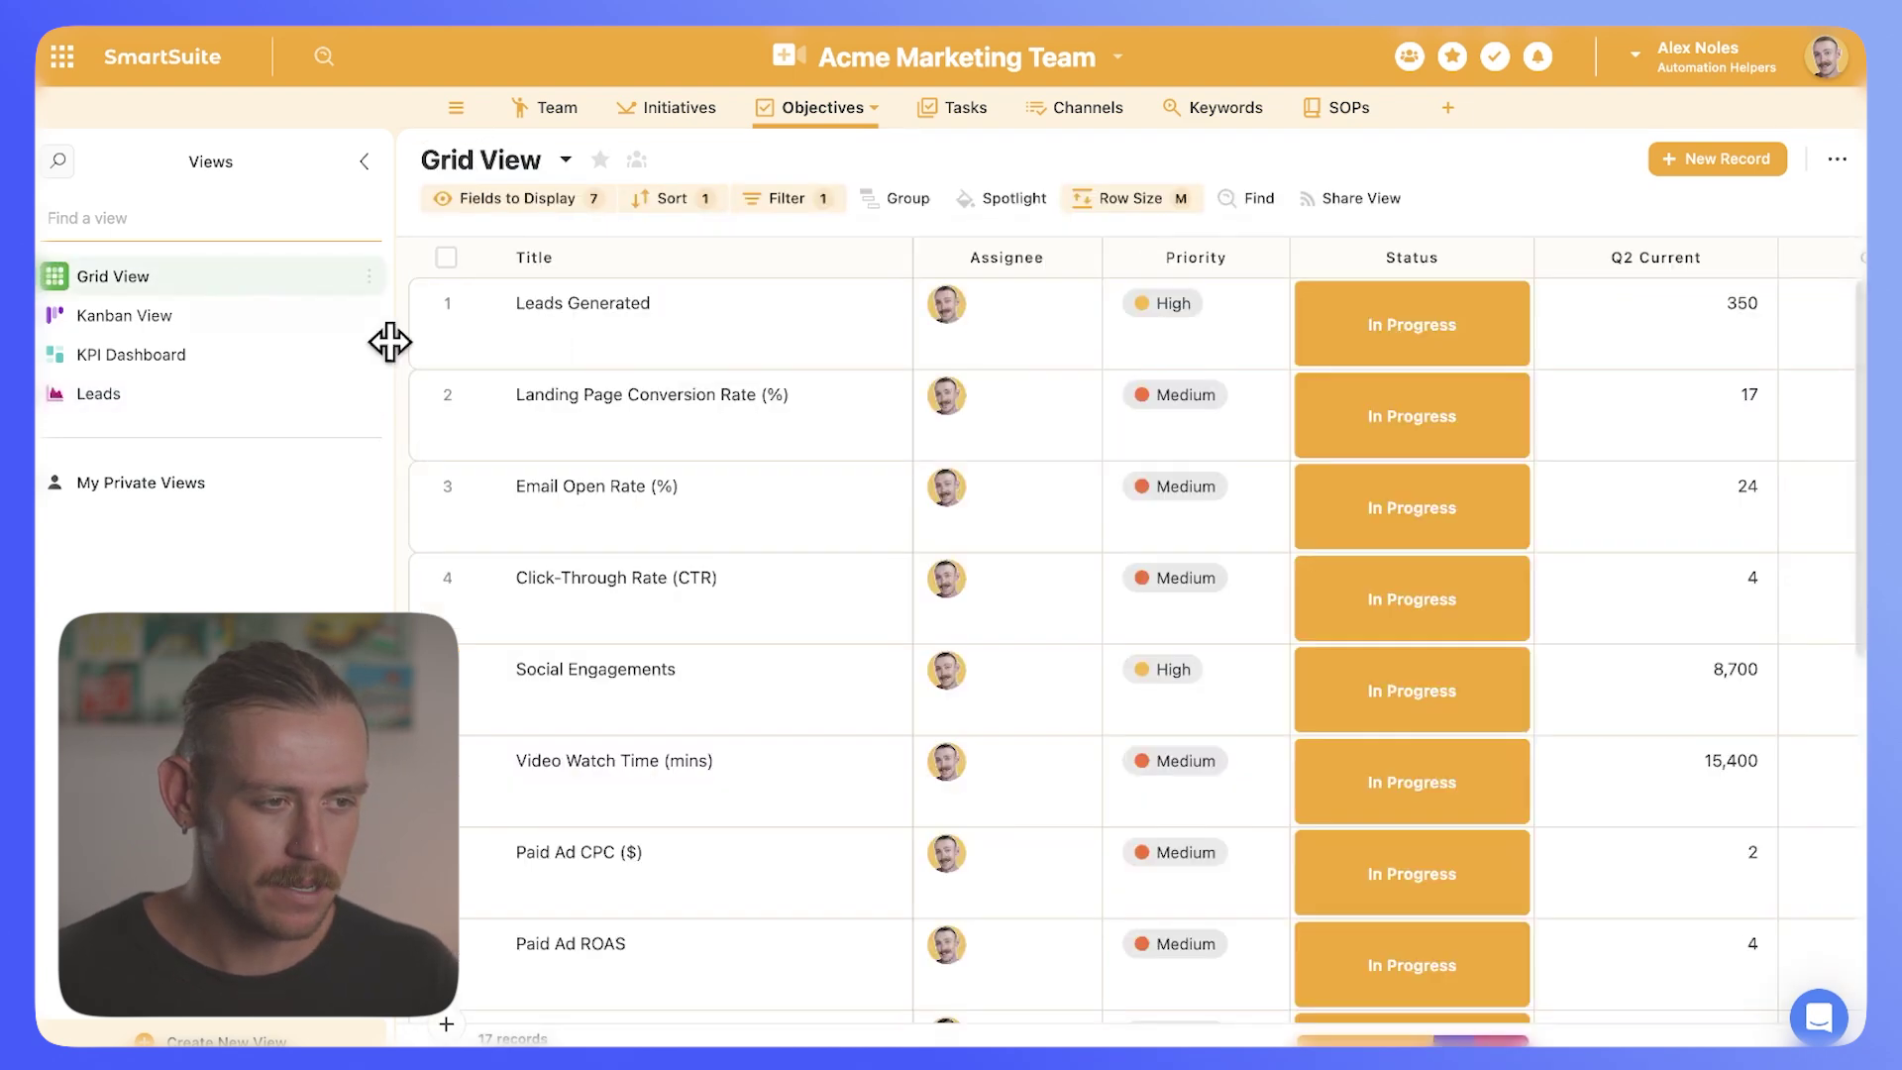
left_click(654, 340)
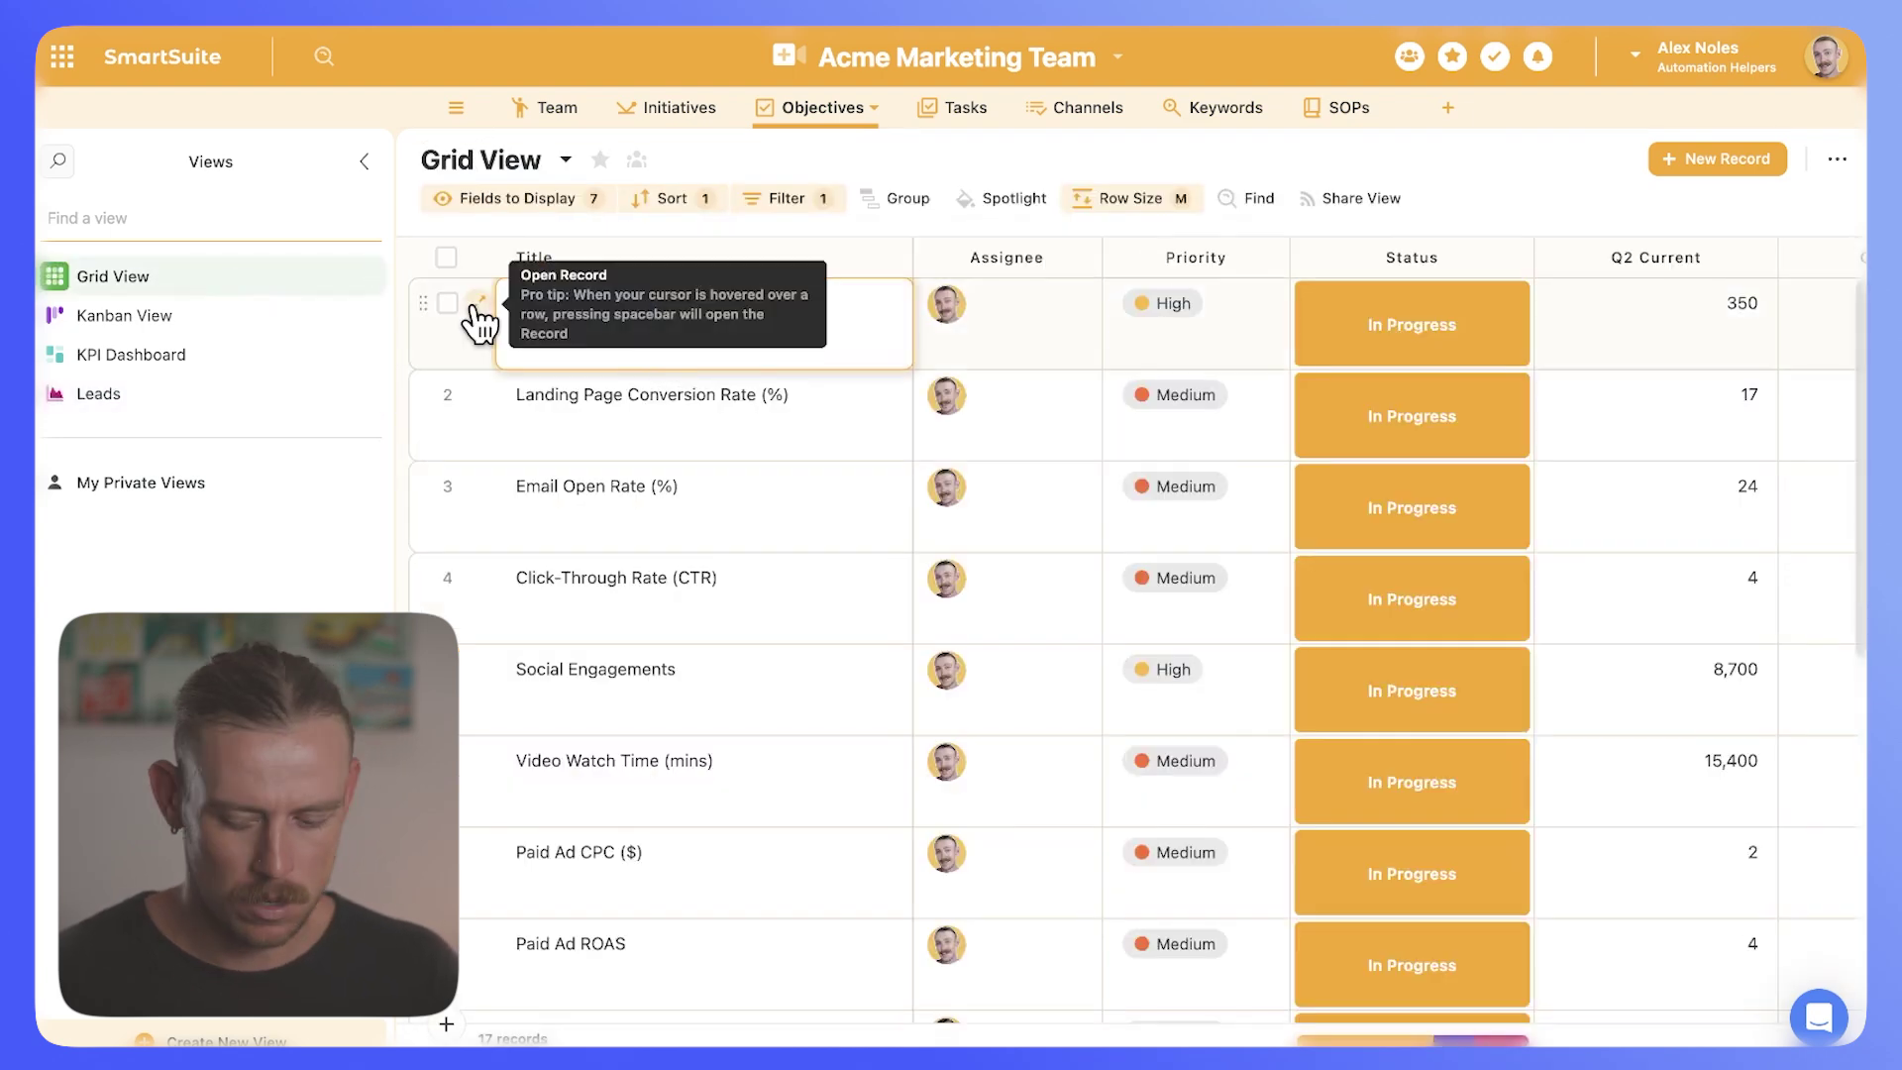
left_click(154, 399)
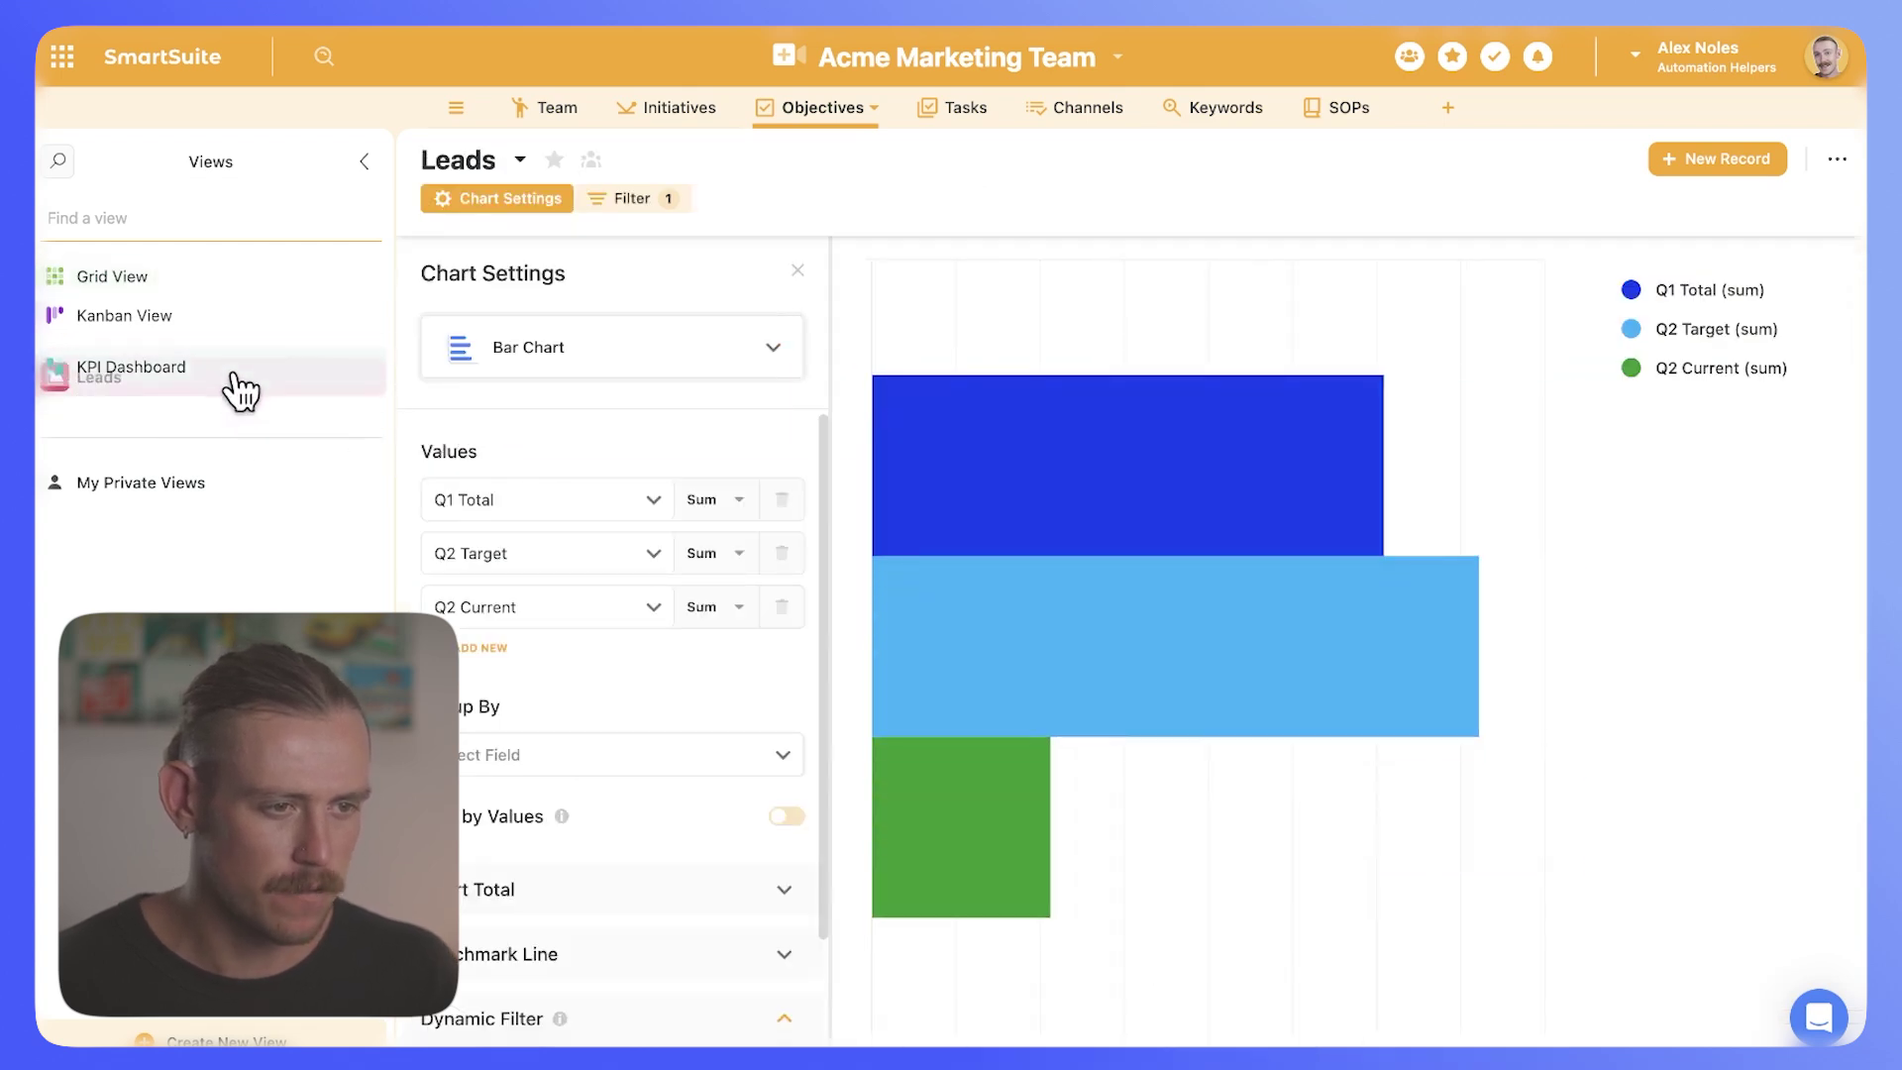
- Filter the Leads chart to Title 'Leads Generation'
left_click(664, 203)
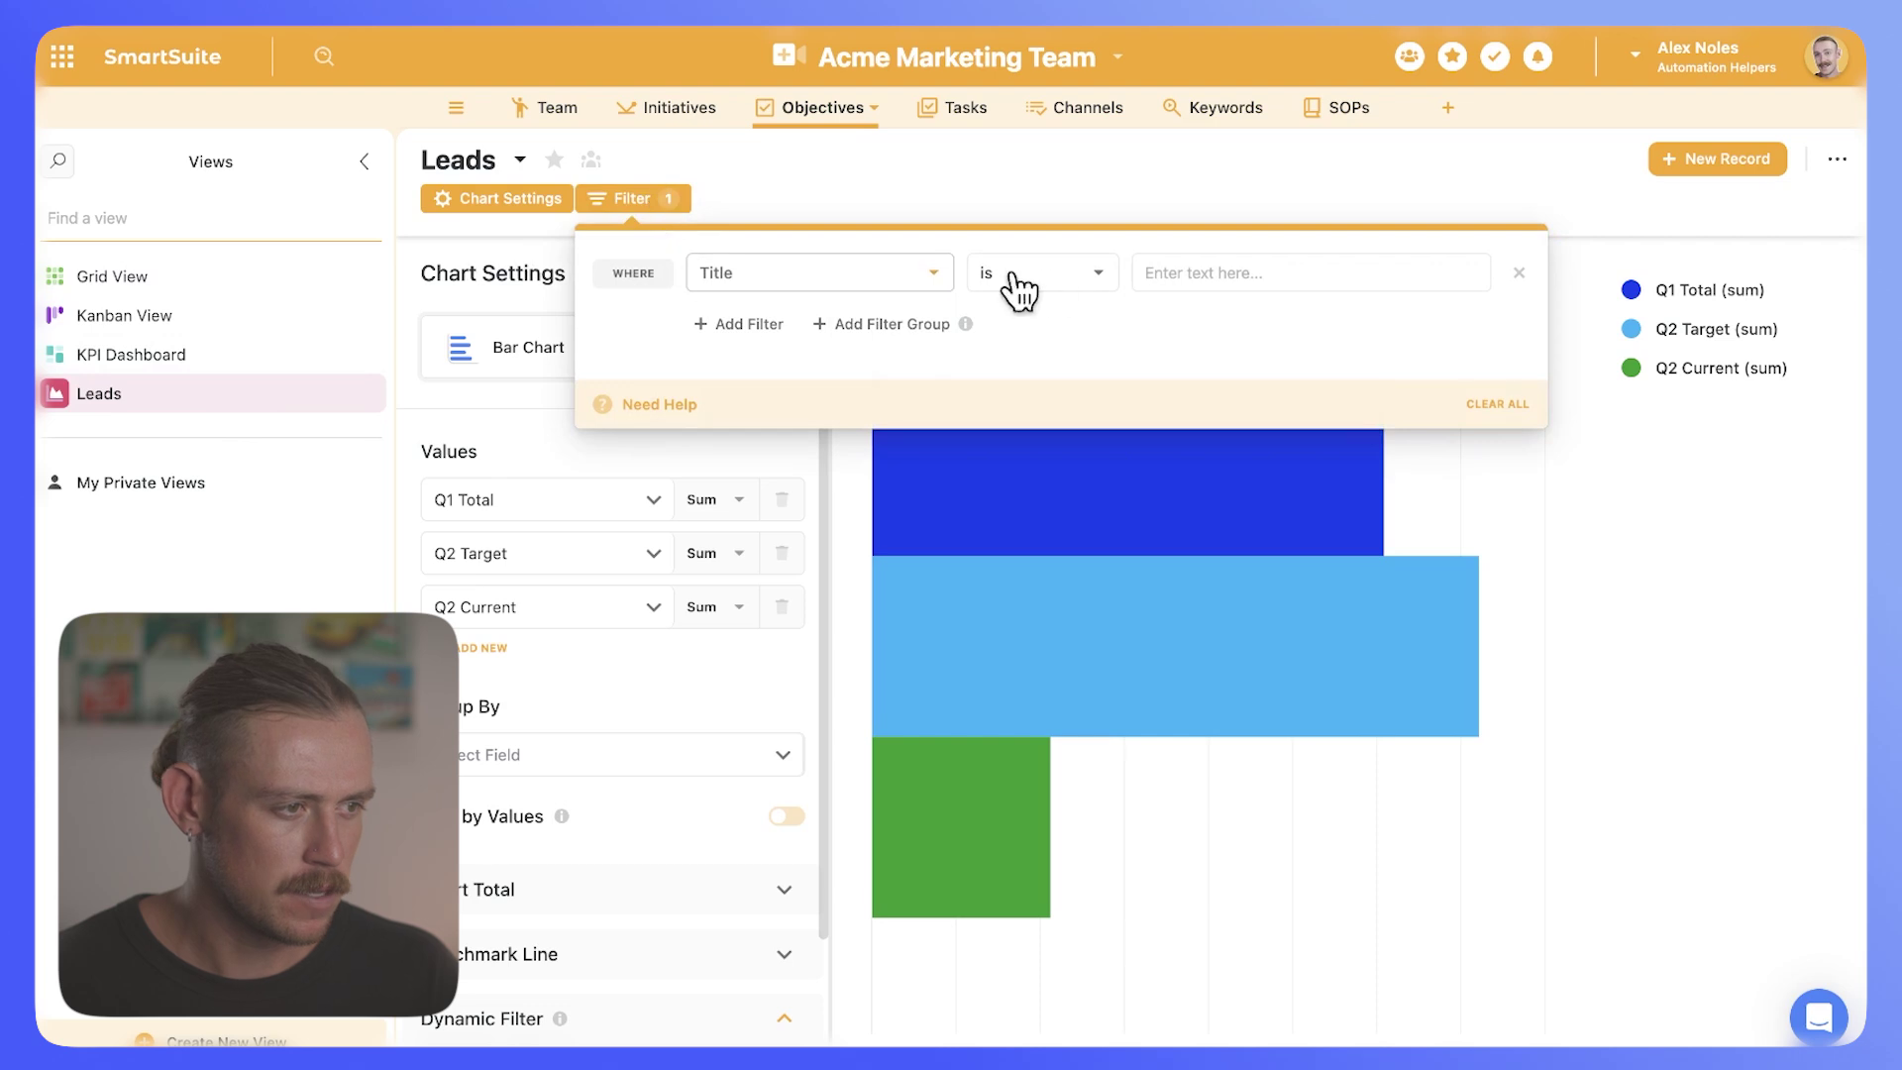
left_click(1185, 259)
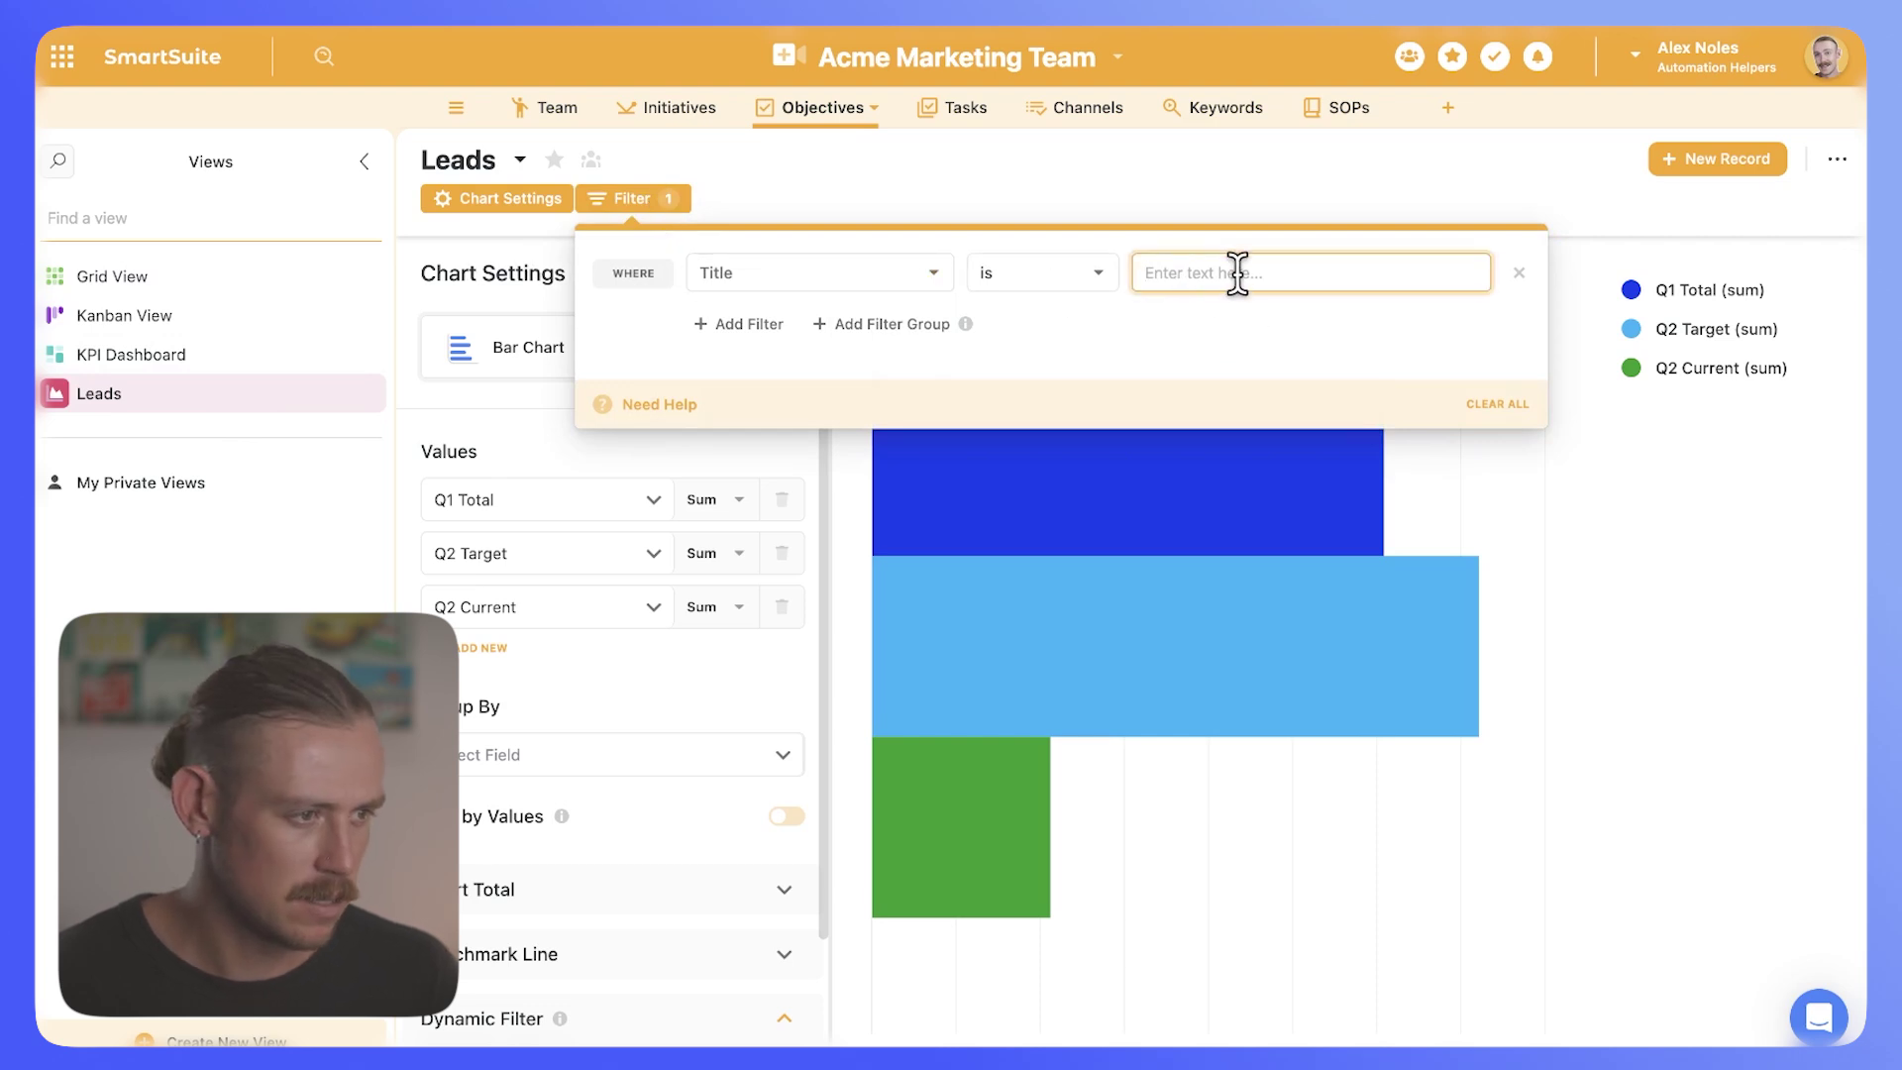
type("Leads Ge")
type("neration")
left_click(1287, 624)
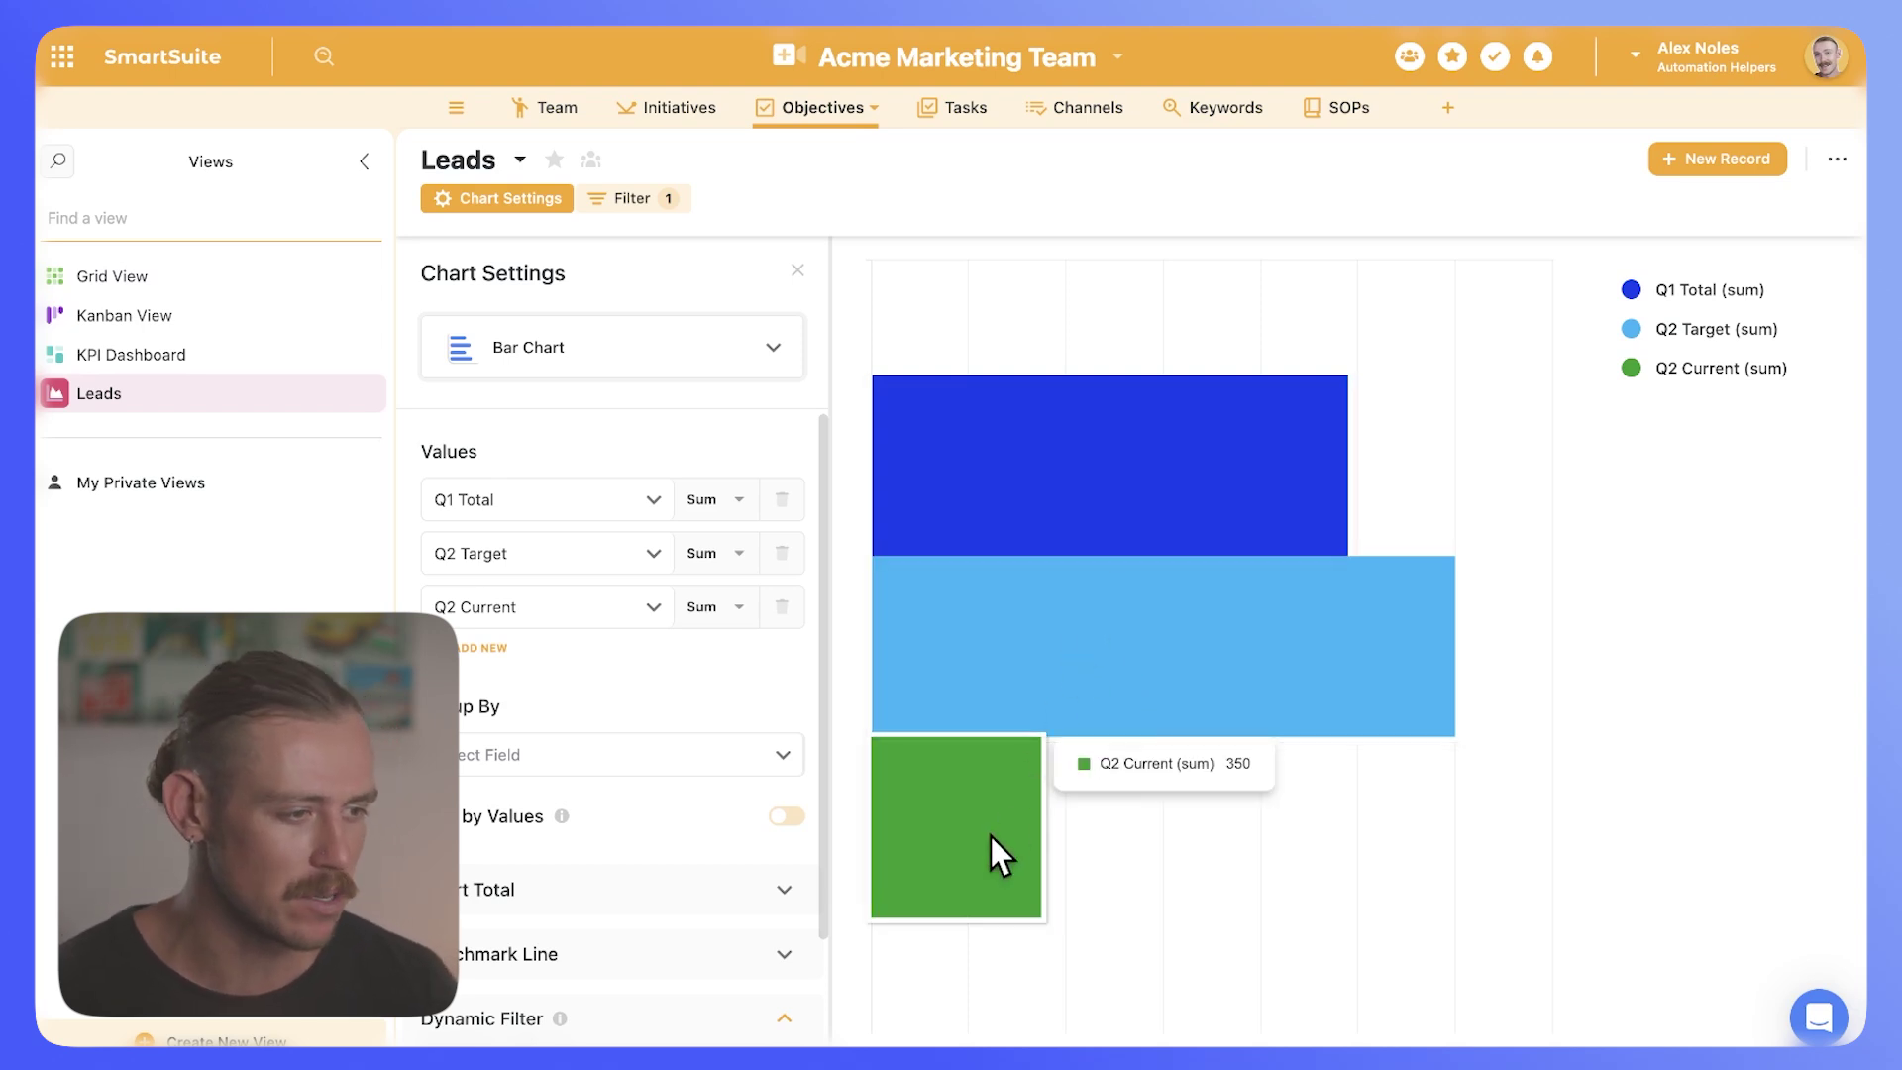
- Colour Q1 Total Arctic Blue and Q2 Target red, keeping Q2 Current green
left_click(1630, 289)
left_click(1149, 307)
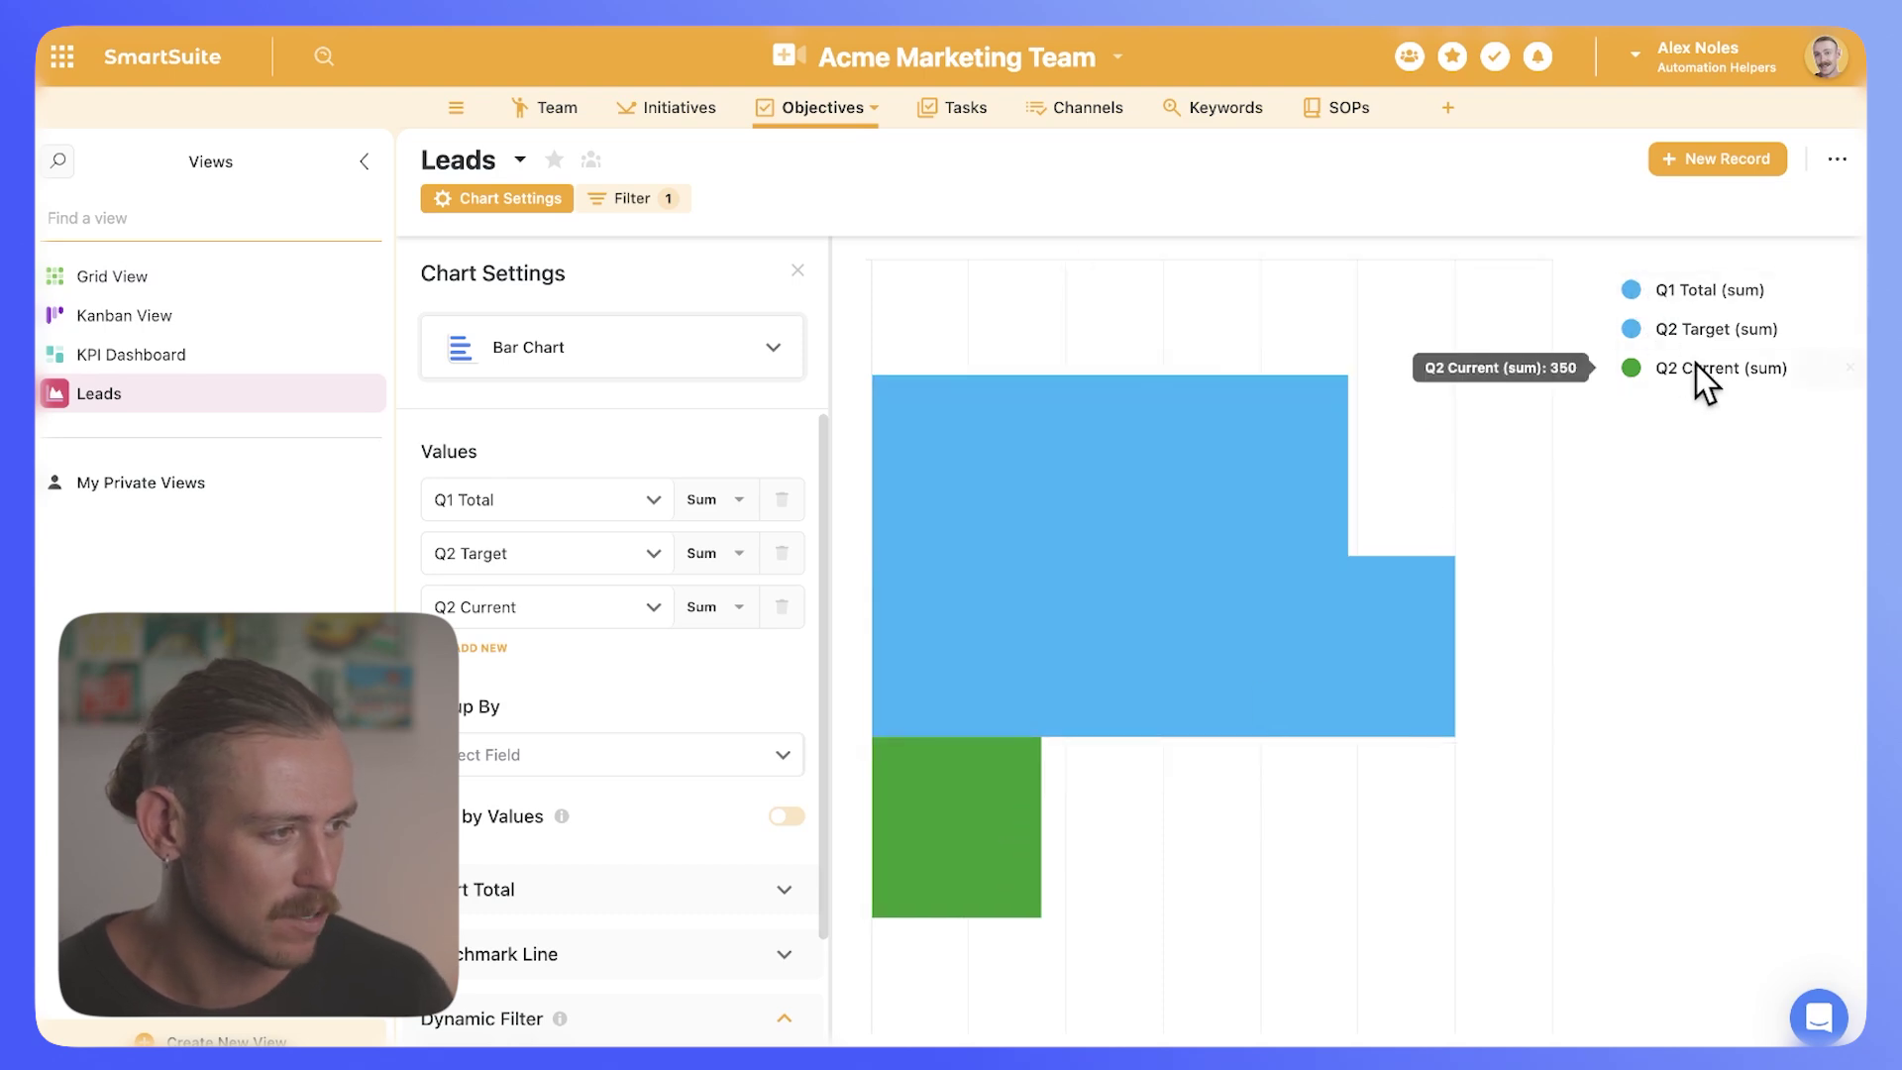
left_click(1630, 329)
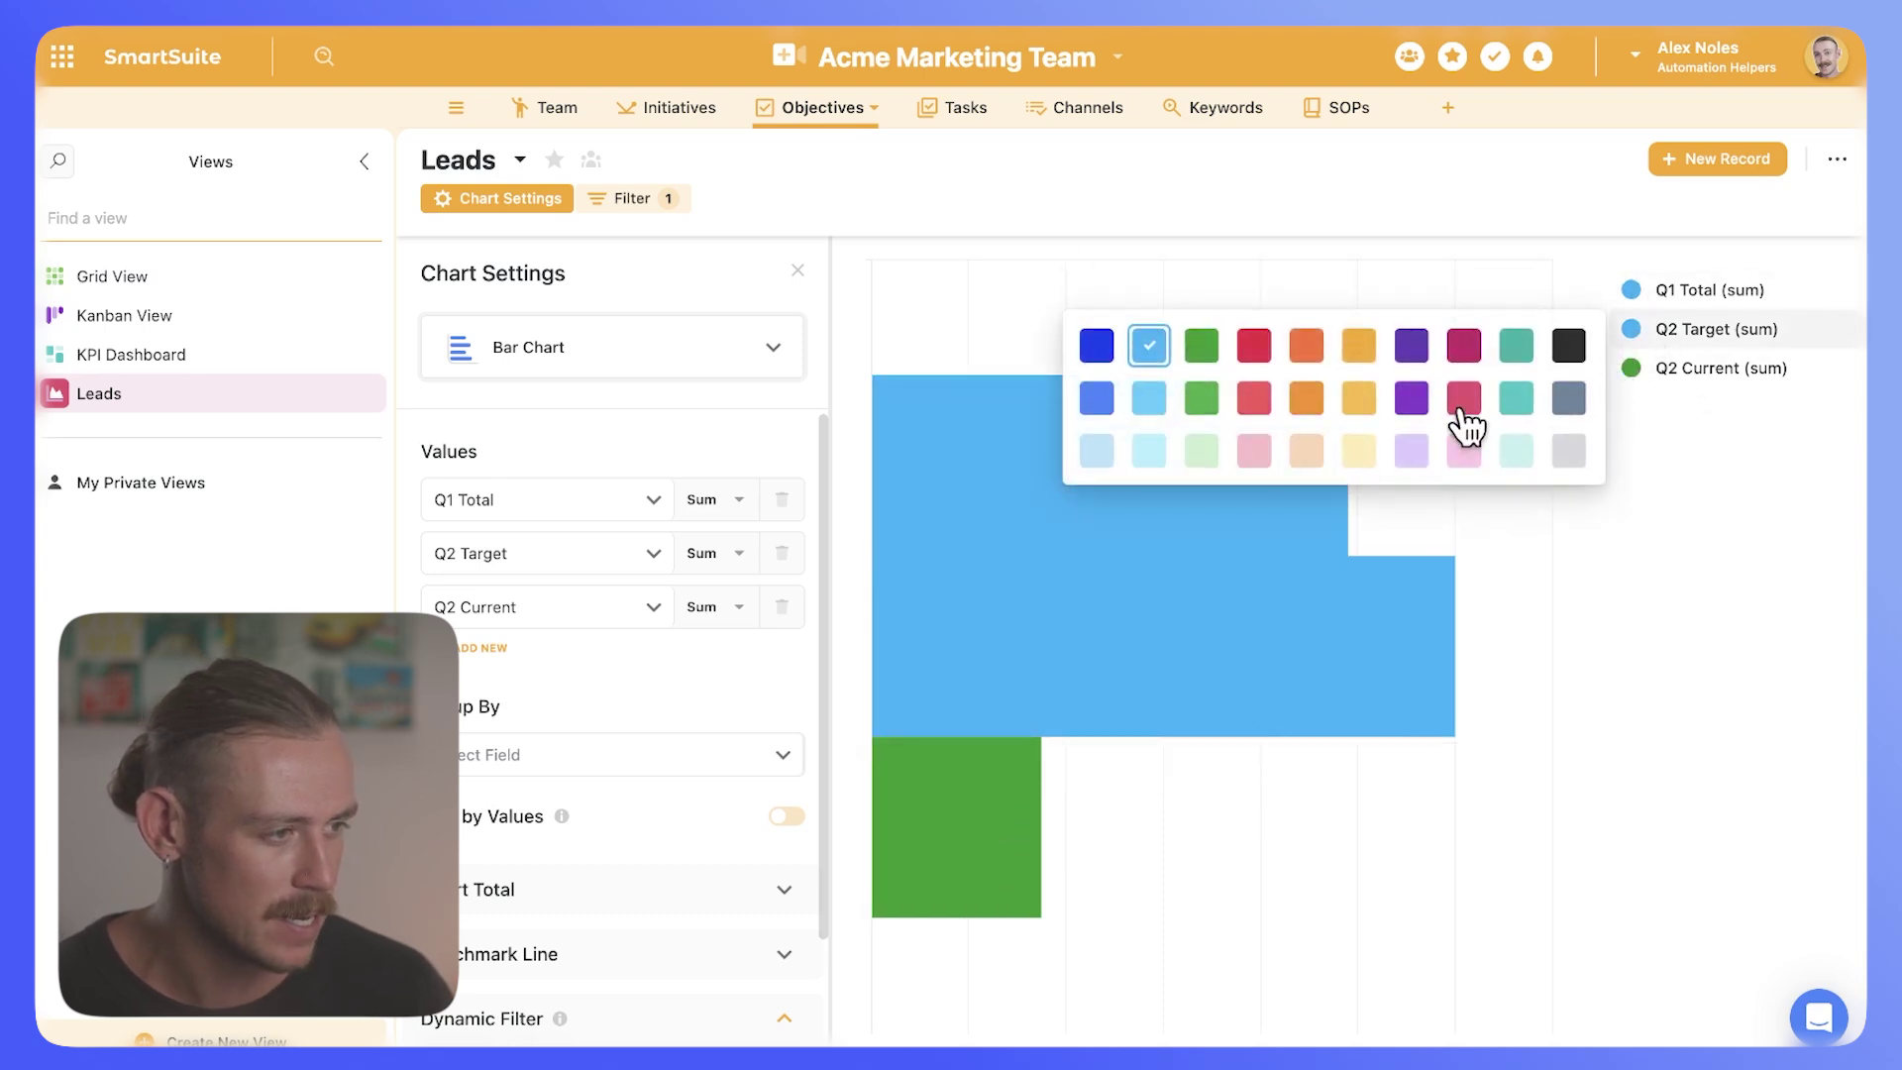
left_click(1253, 345)
left_click(1630, 367)
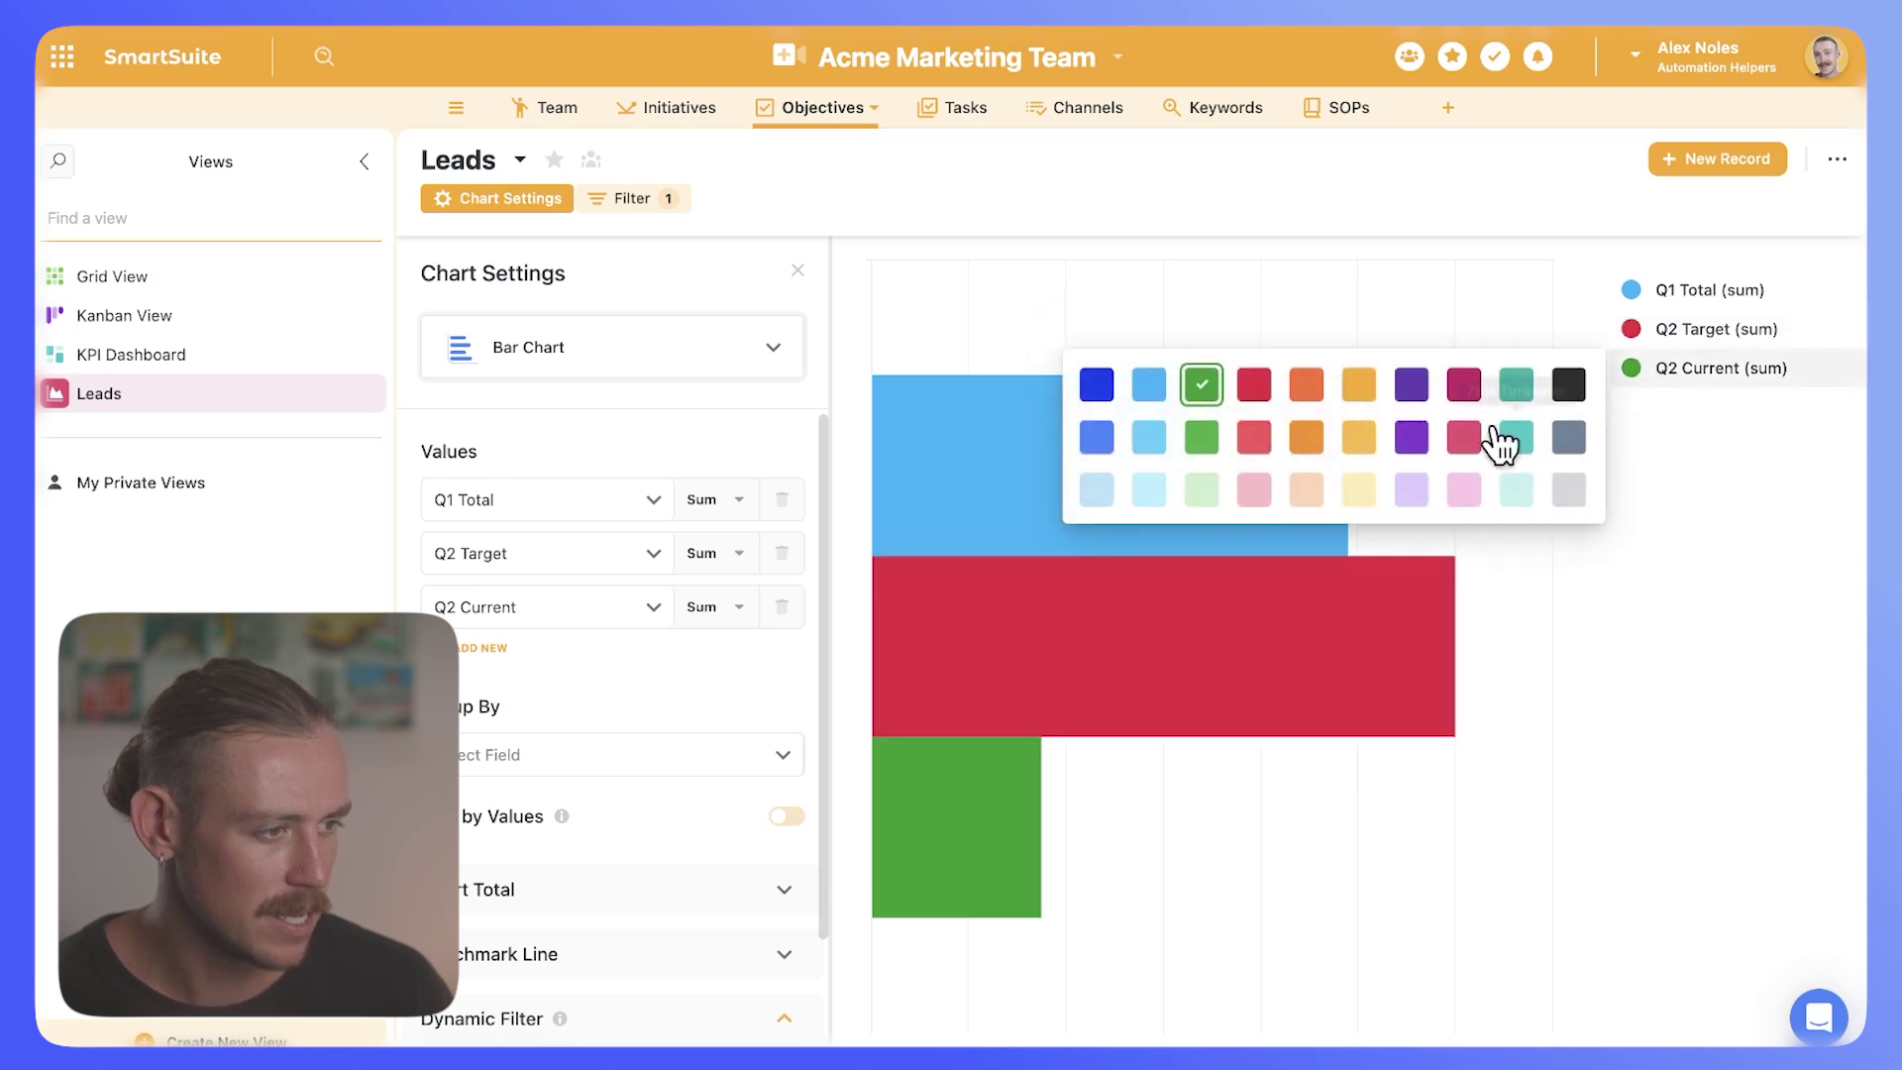
left_click(1203, 389)
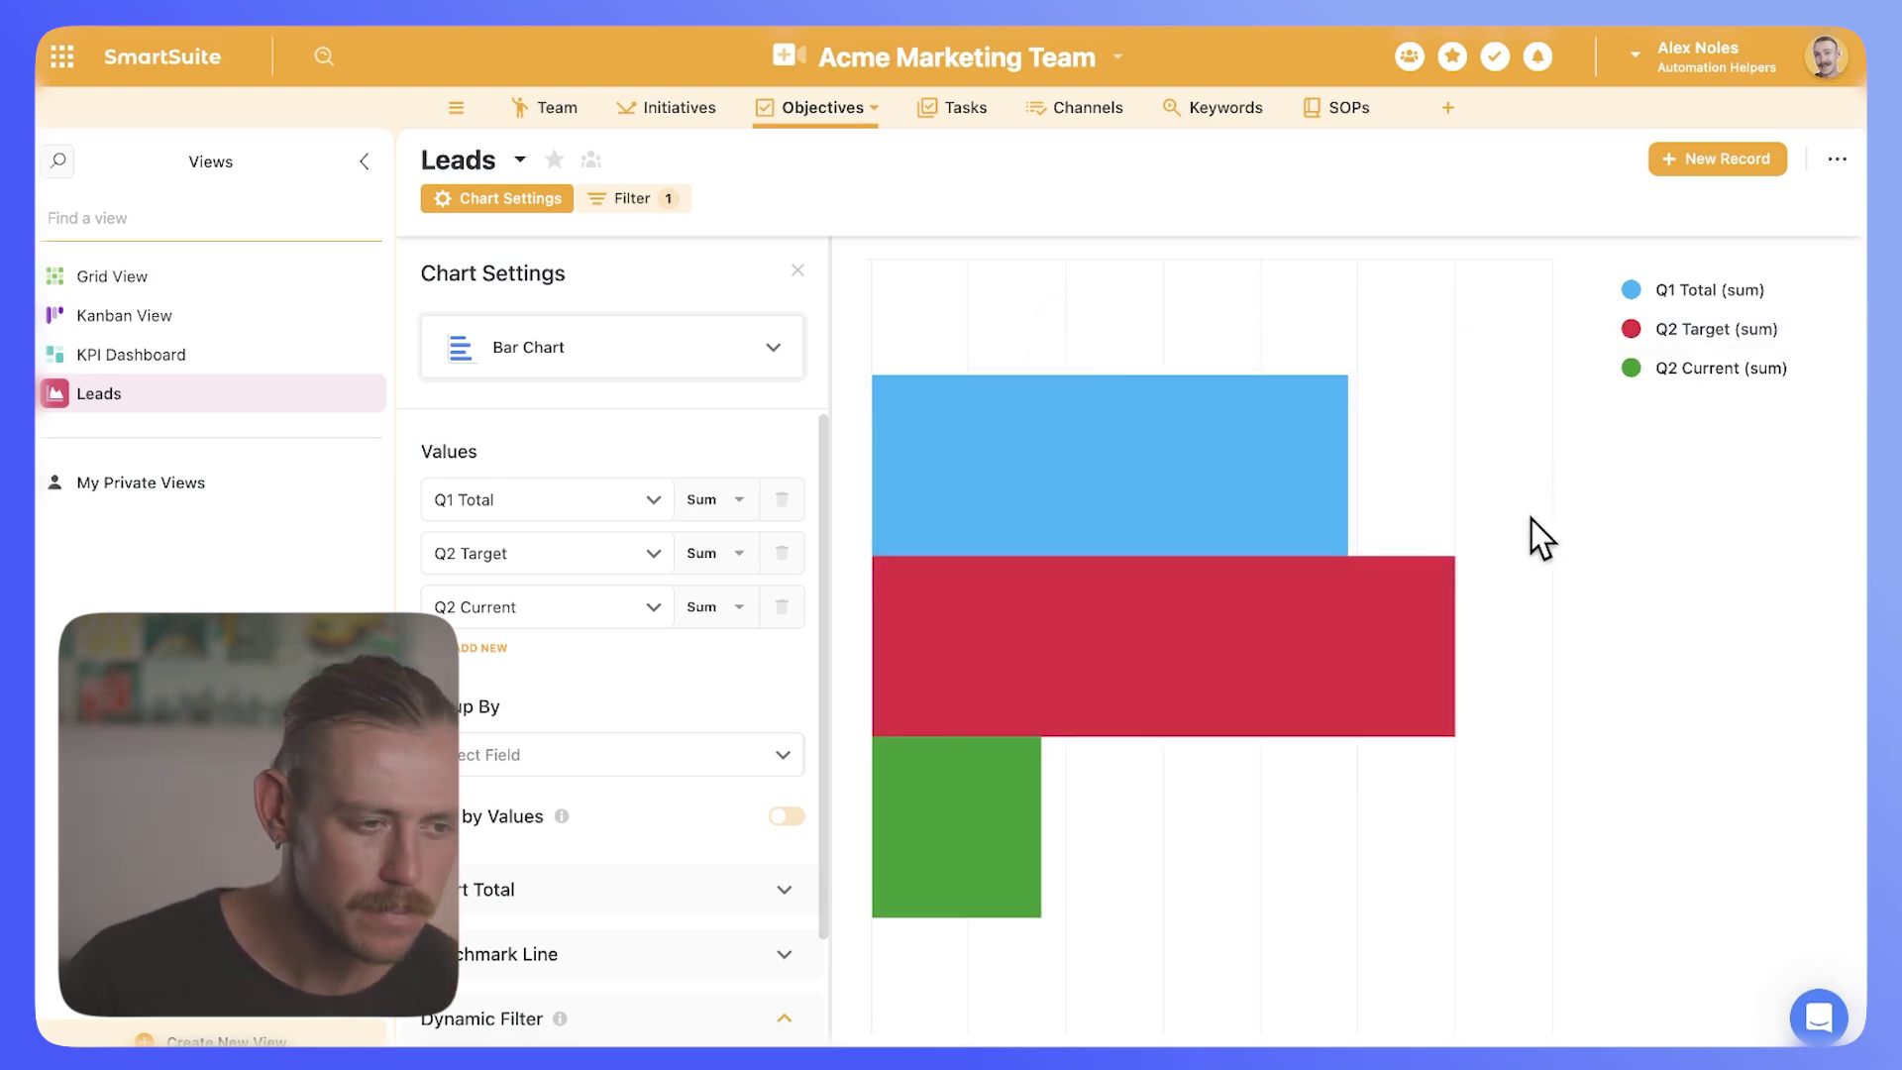
- Add chart totals for Q2 Target and, in a second card, Q1 Total
scroll(745, 1020, "down", 2)
left_click(591, 774)
left_click(567, 821)
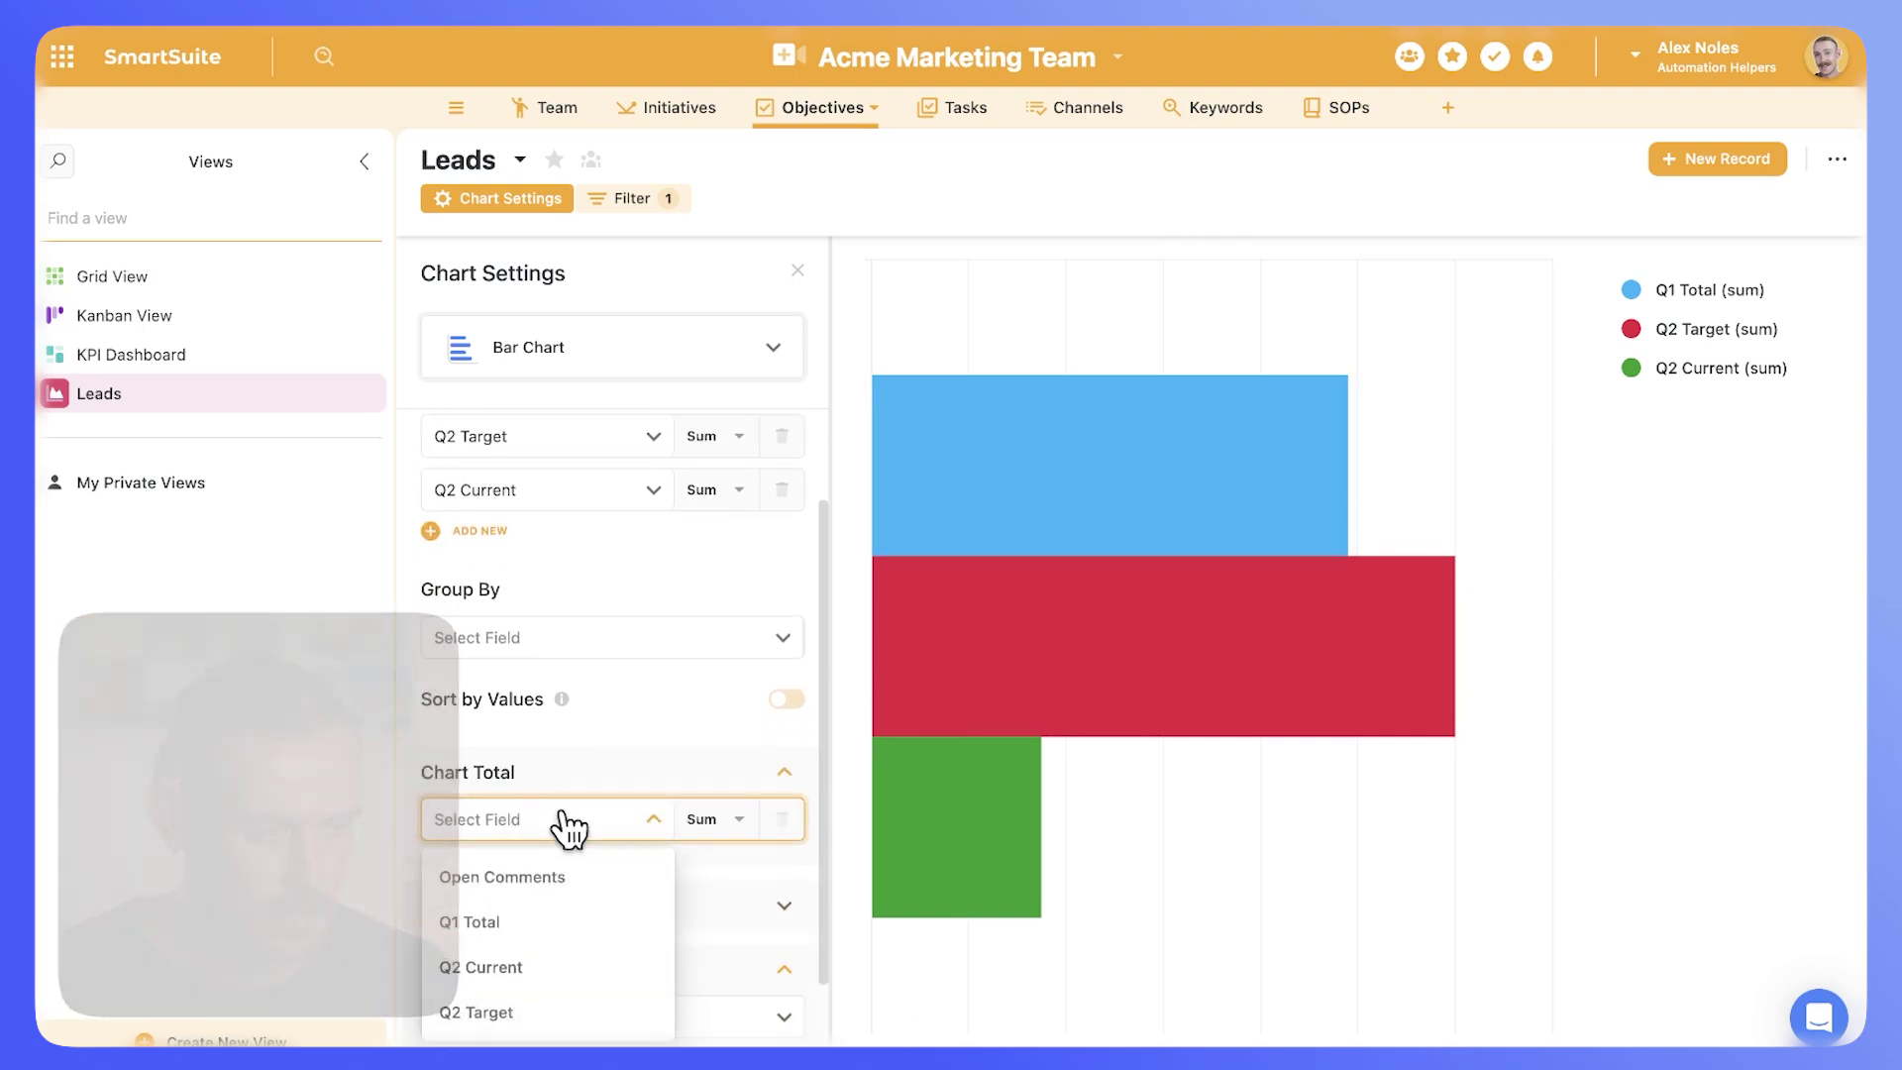
left_click(525, 923)
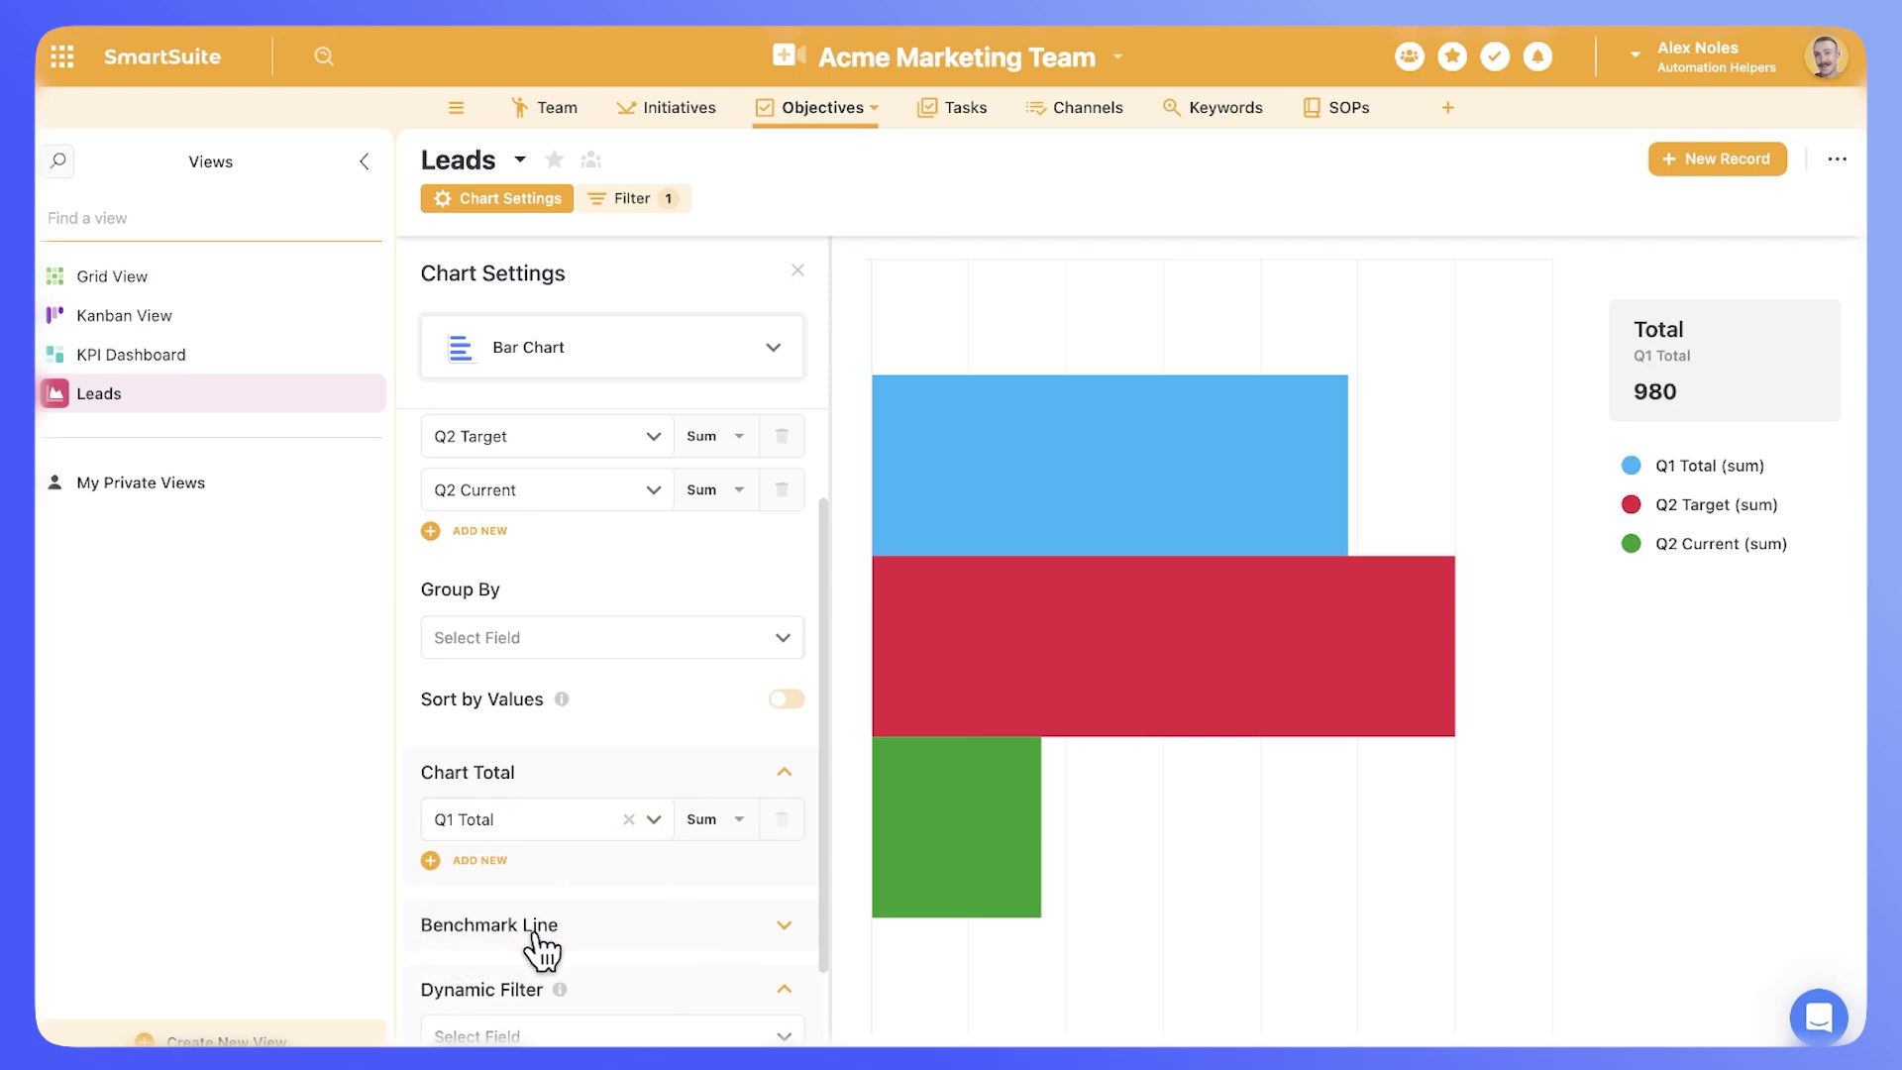
left_click(561, 830)
left_click(535, 968)
left_click(565, 837)
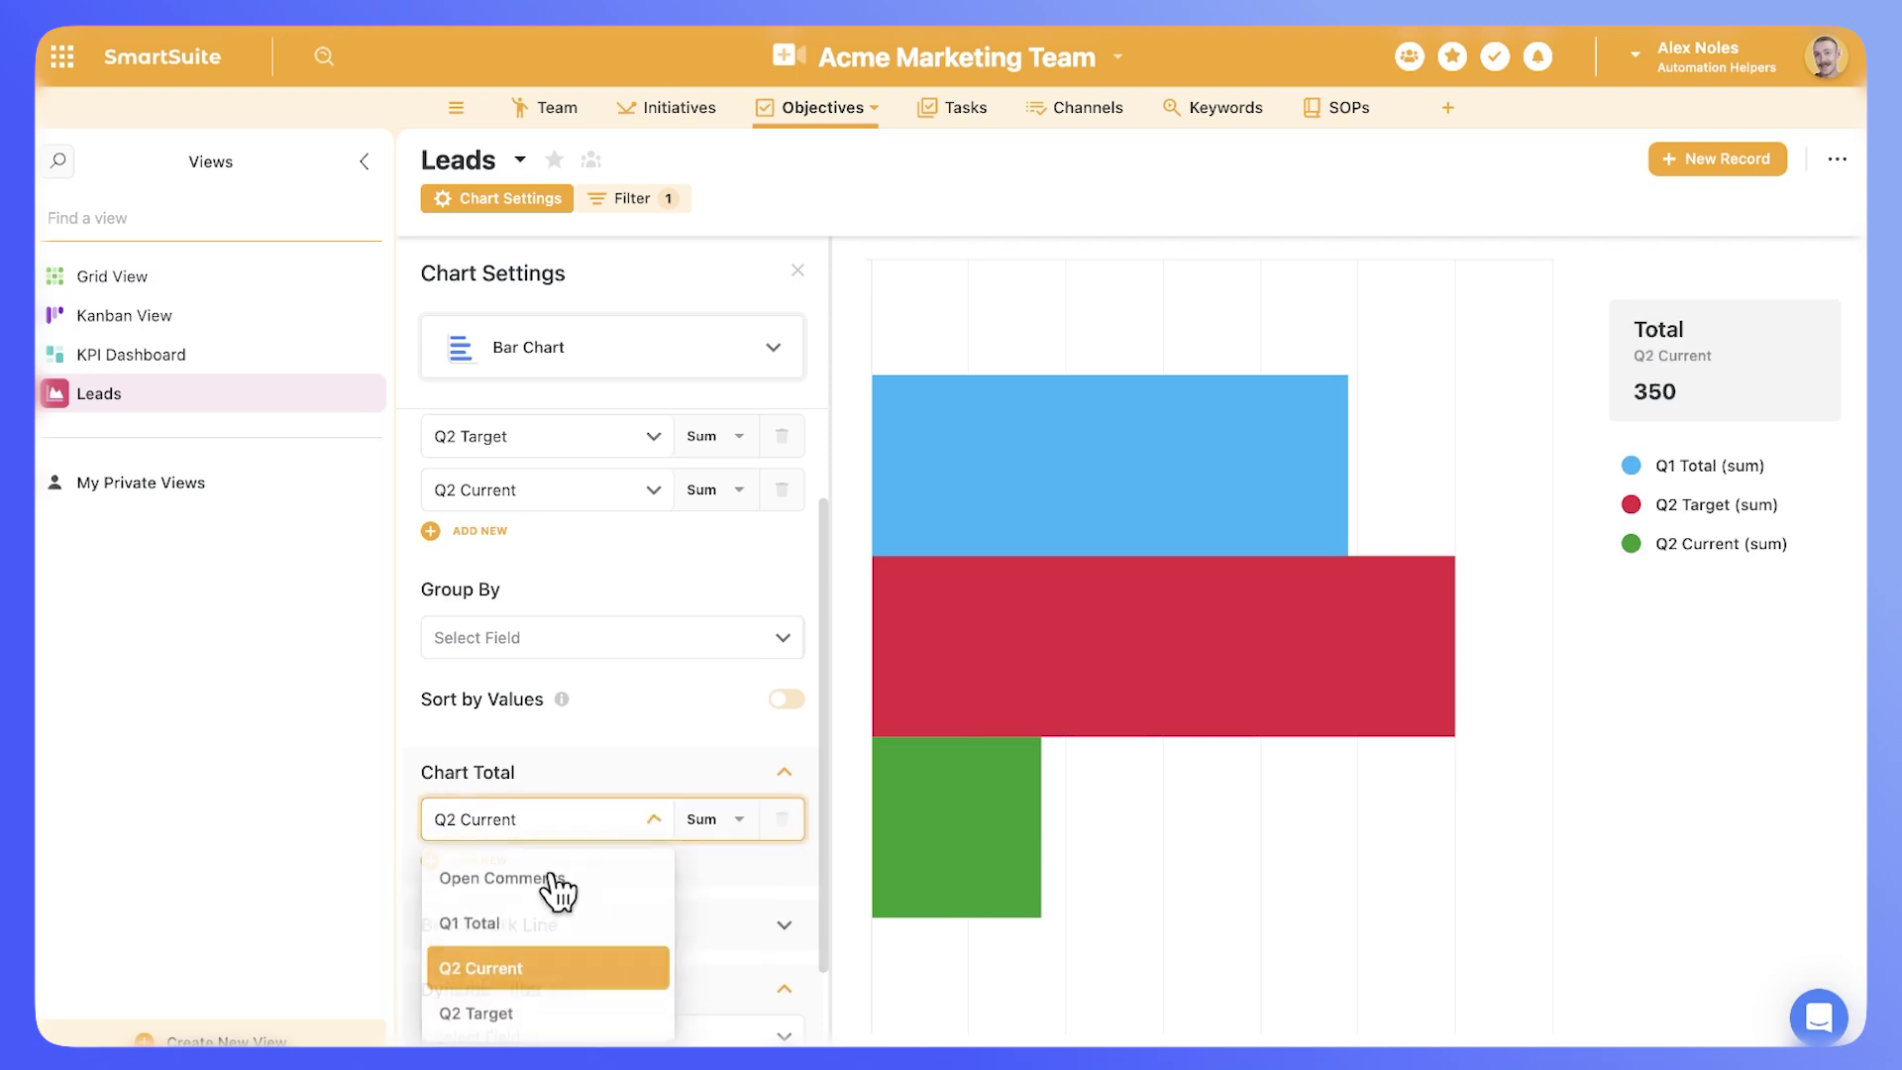
left_click(507, 1018)
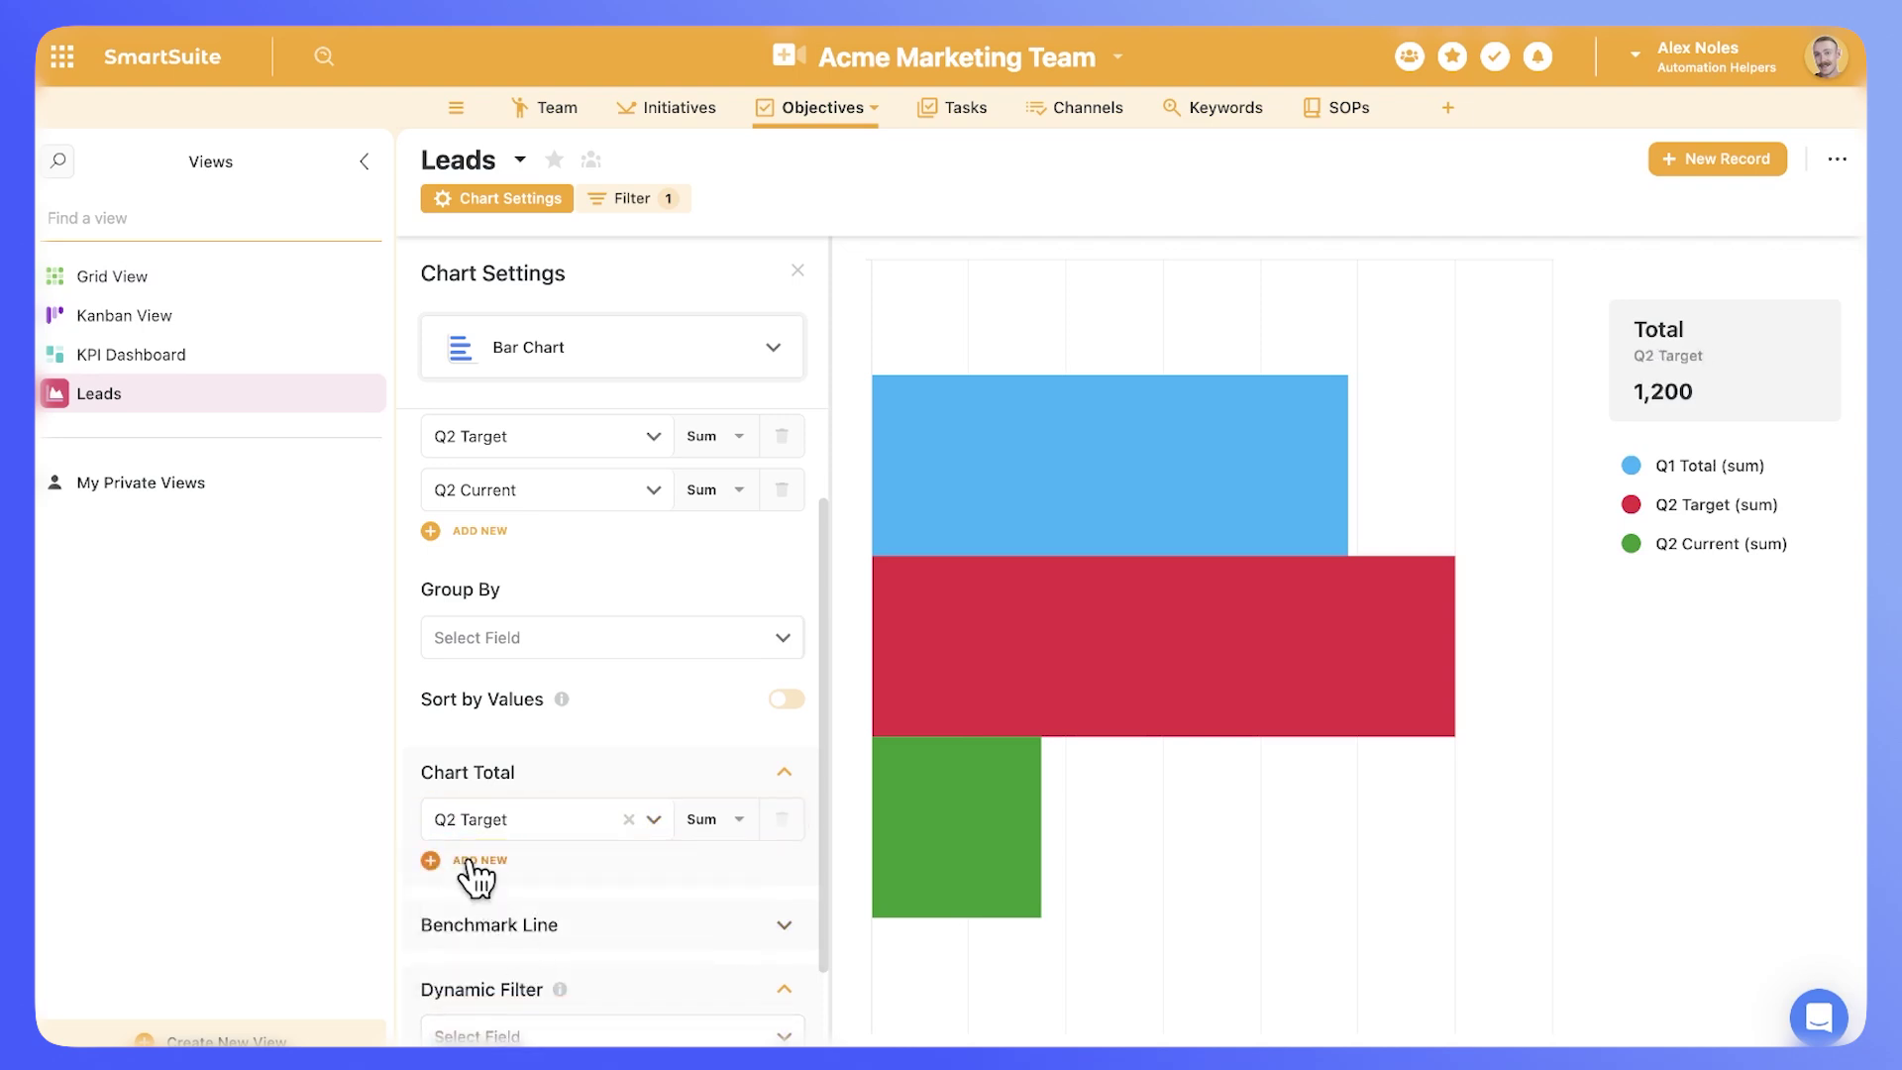
left_click(468, 862)
left_click(502, 876)
left_click(527, 728)
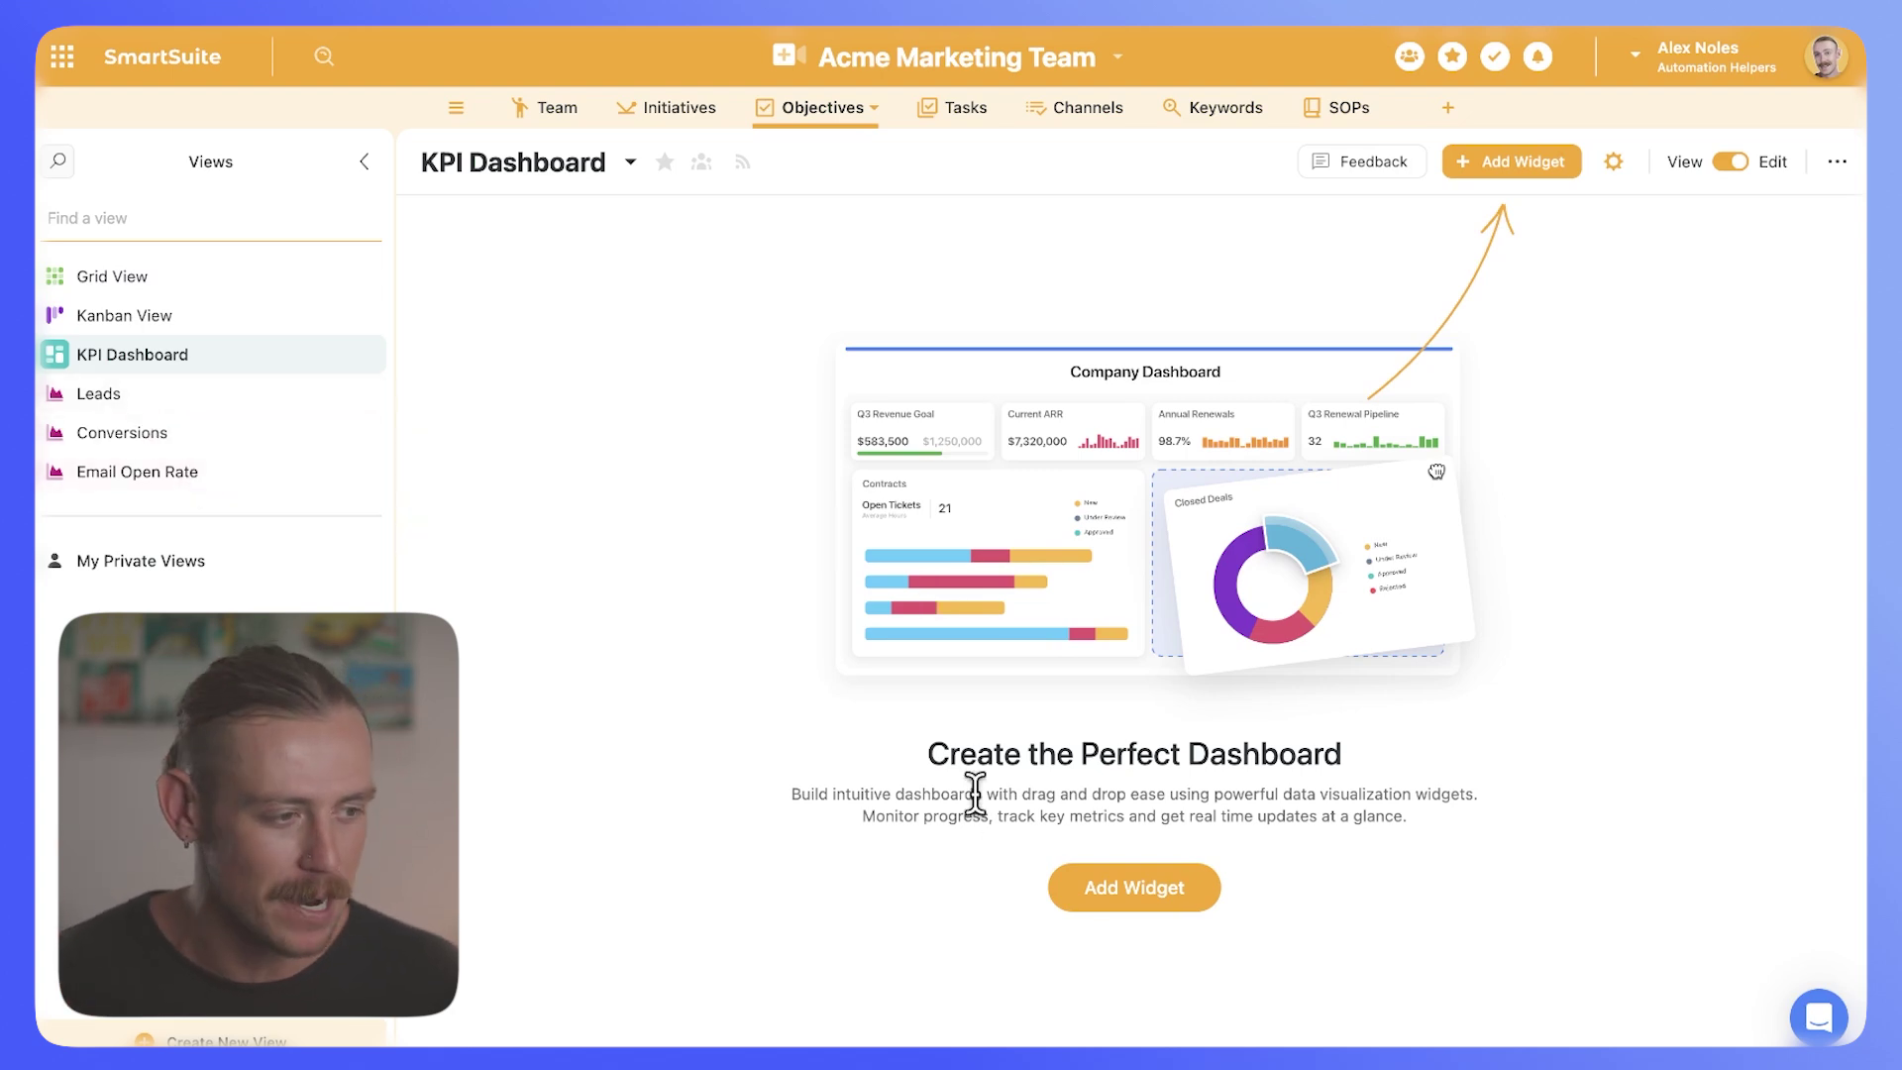
- Add a Chart widget using the Objectives table's Leads report to the dashboard
left_click(1137, 896)
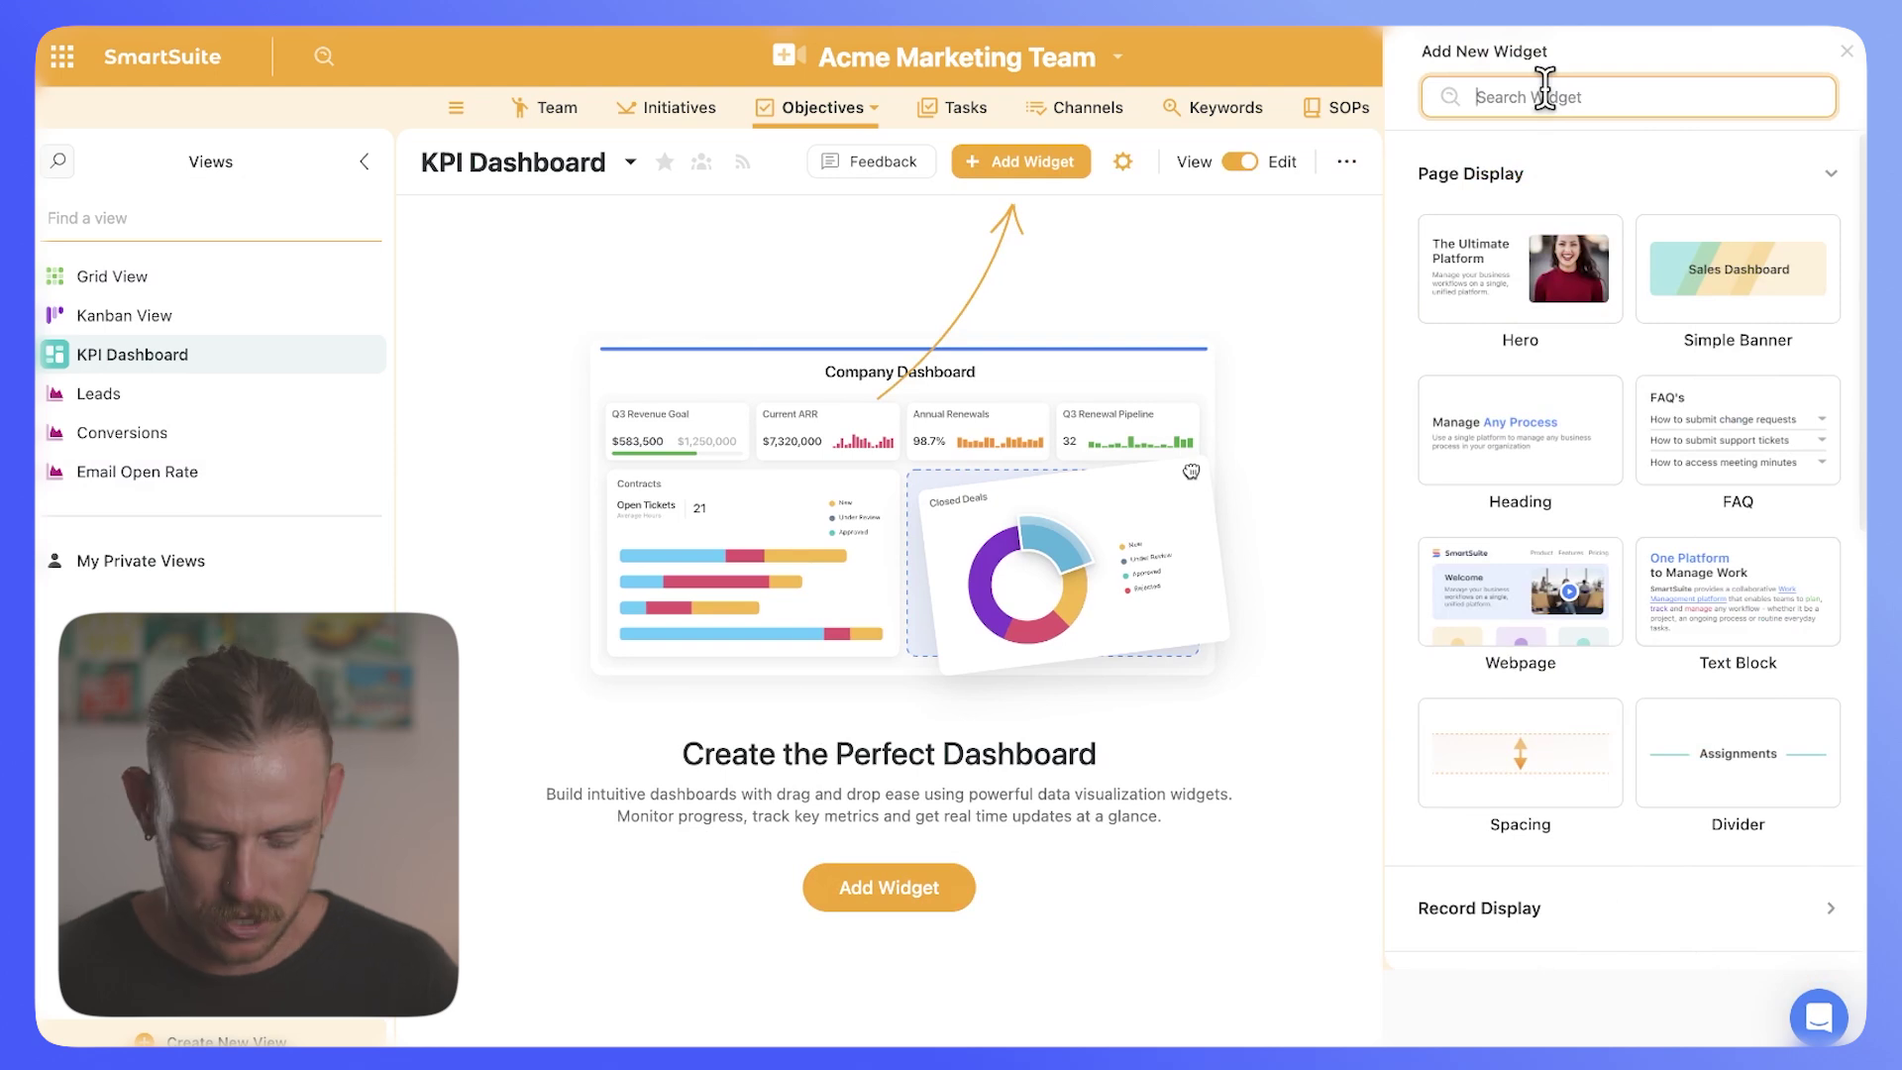
type("chart")
left_click(1585, 250)
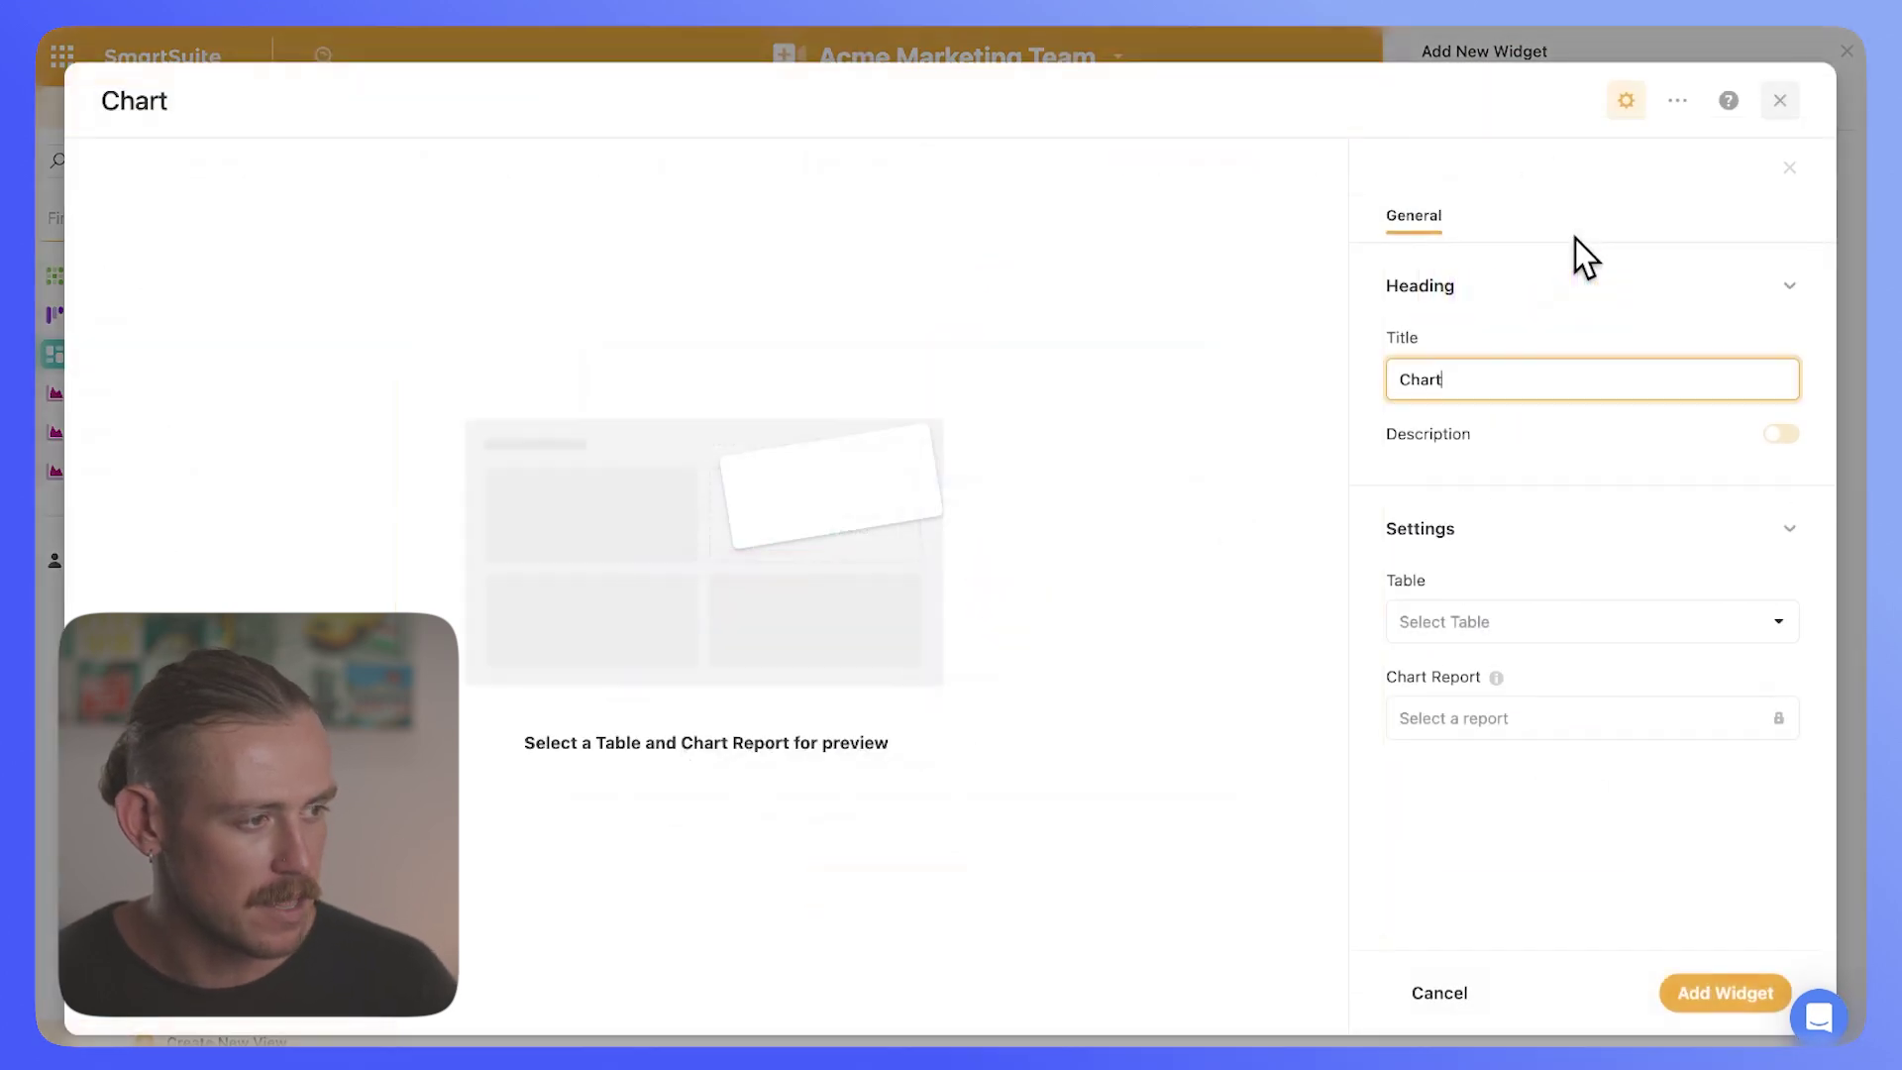
left_click(1452, 624)
scroll(1540, 804, "down", 3)
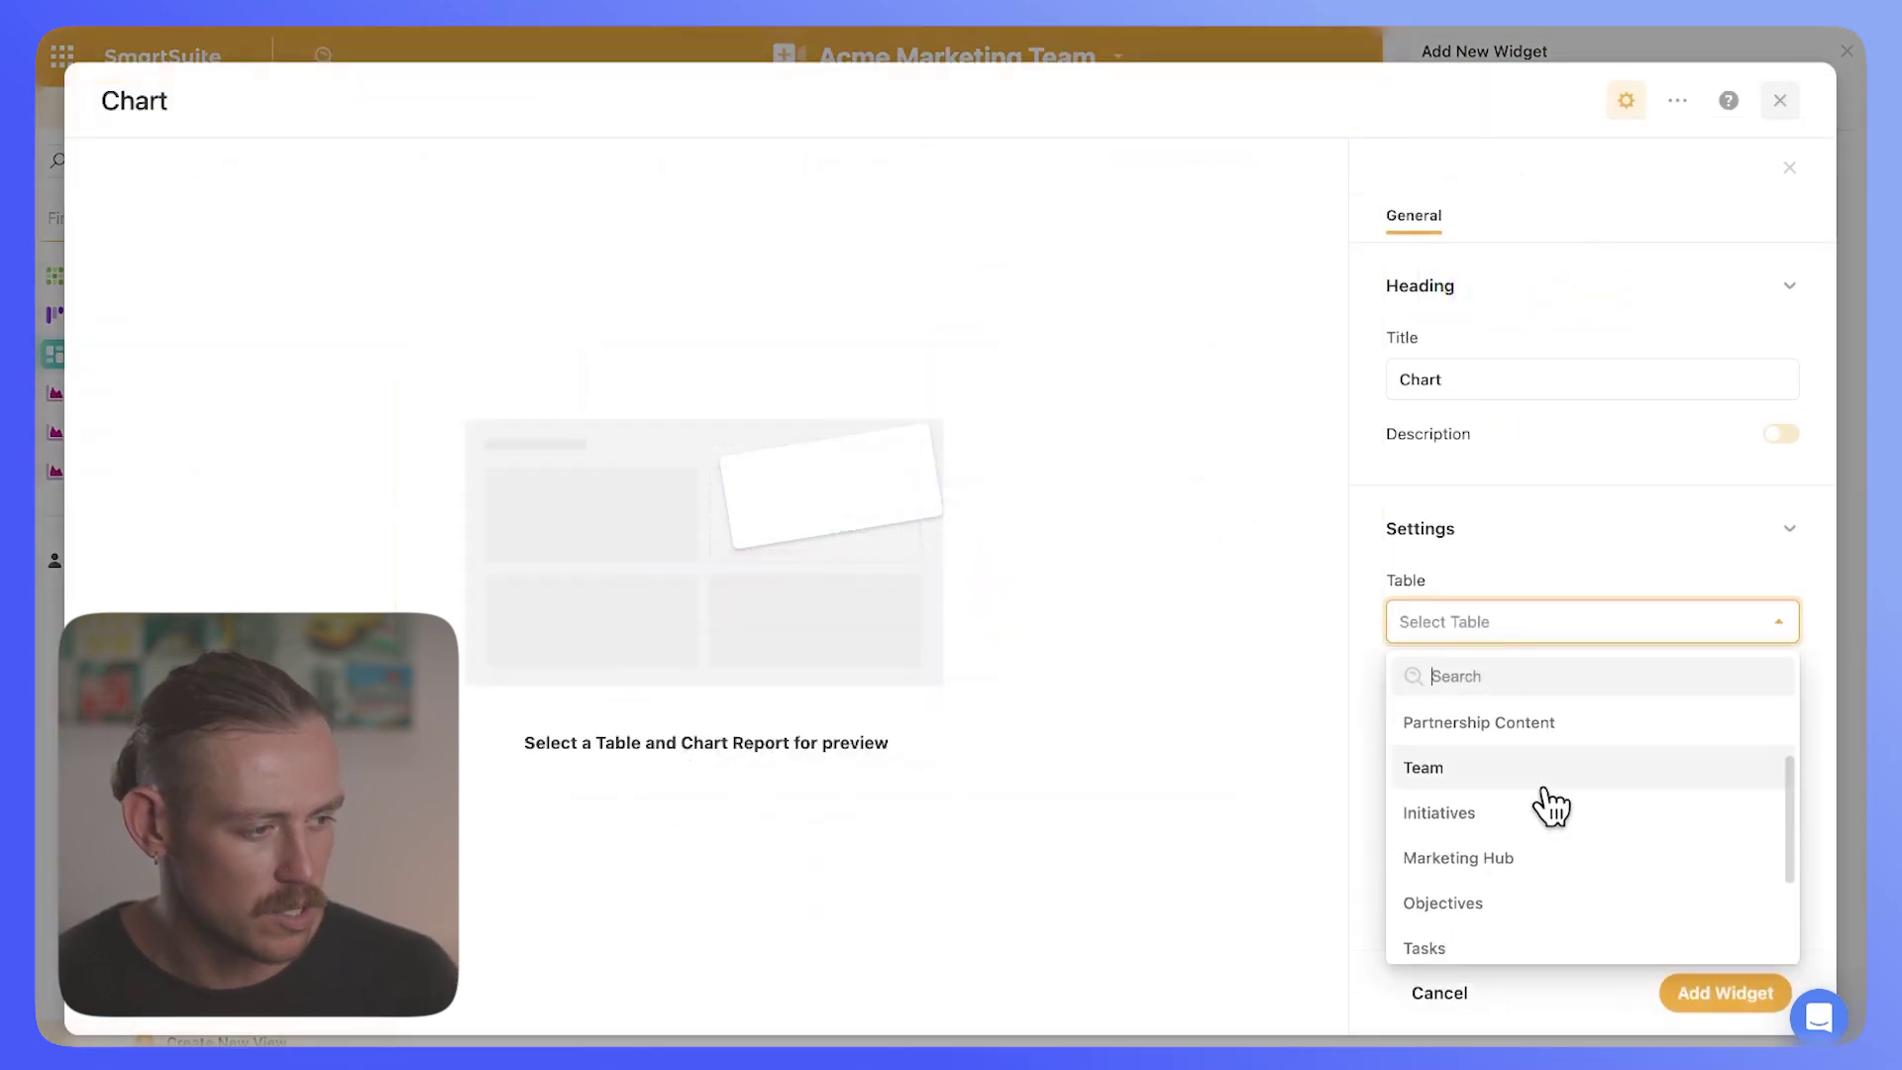
left_click(1489, 858)
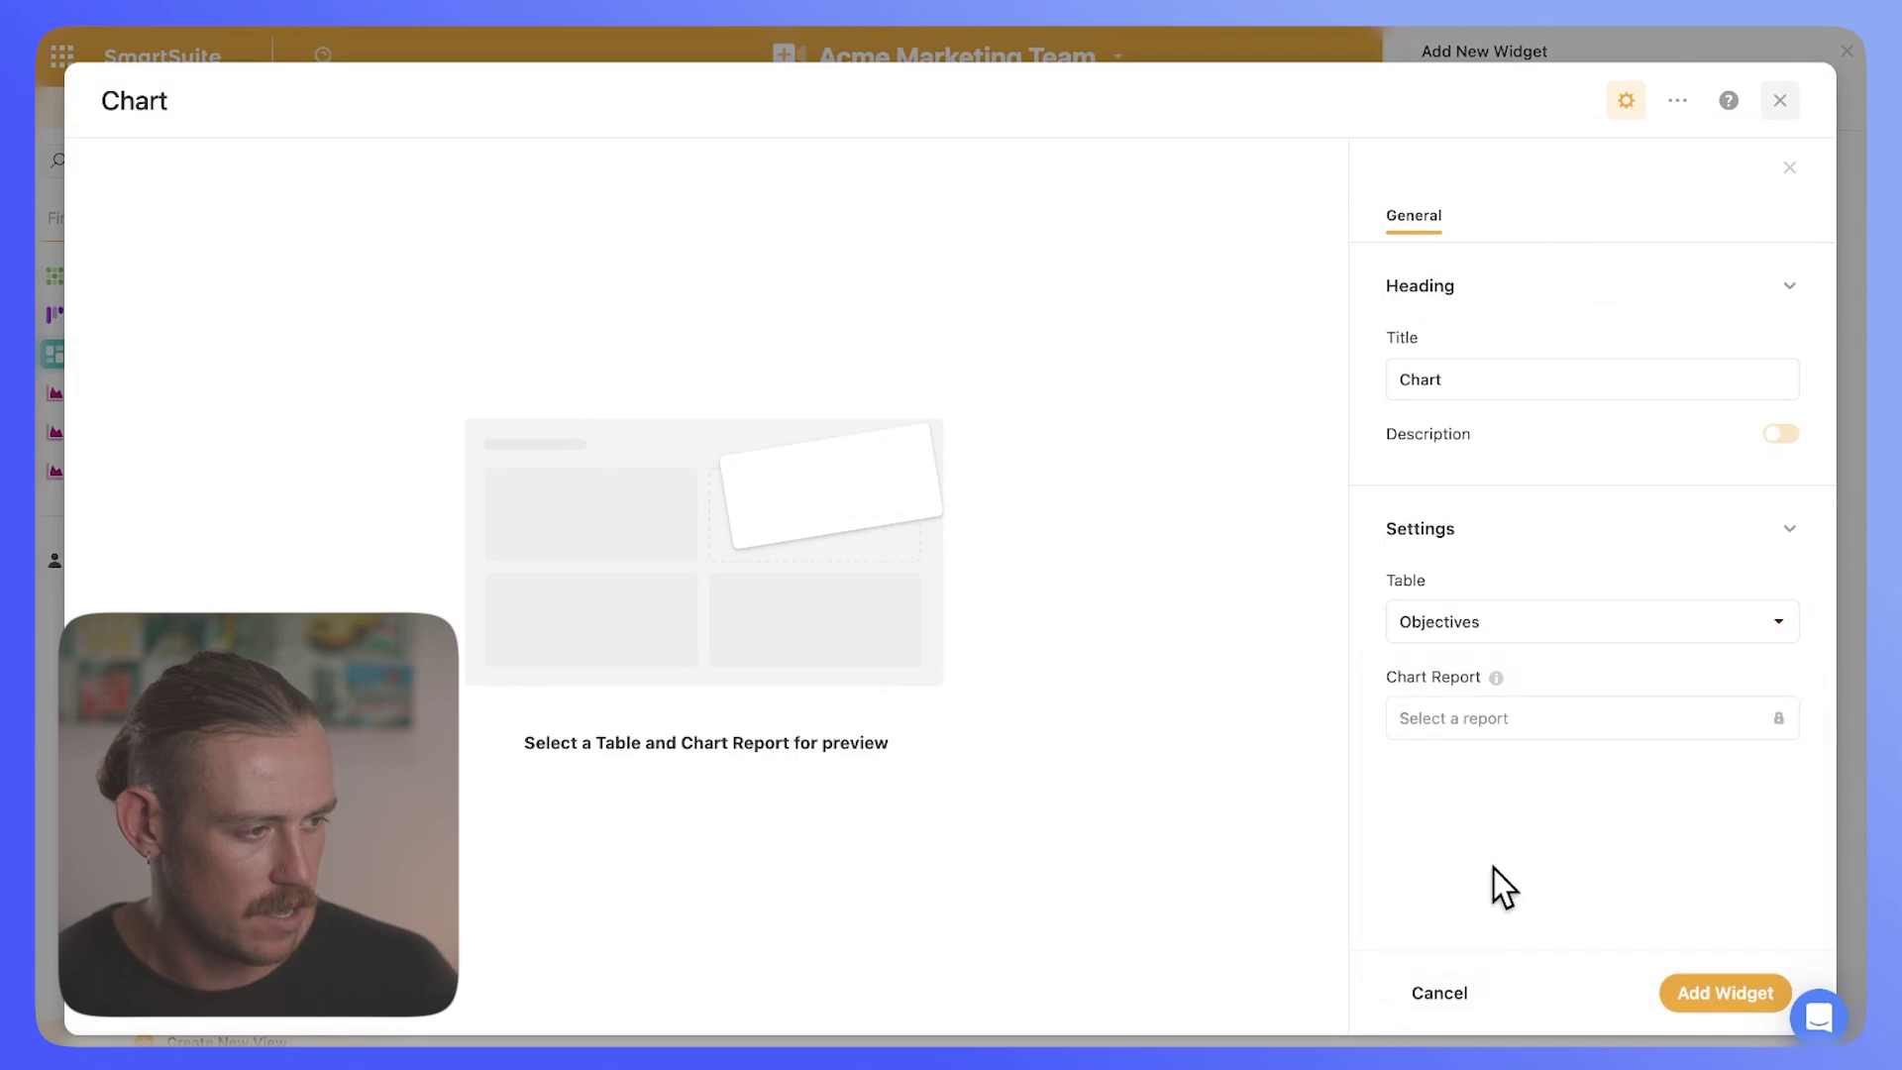
left_click(1565, 728)
left_click(1511, 777)
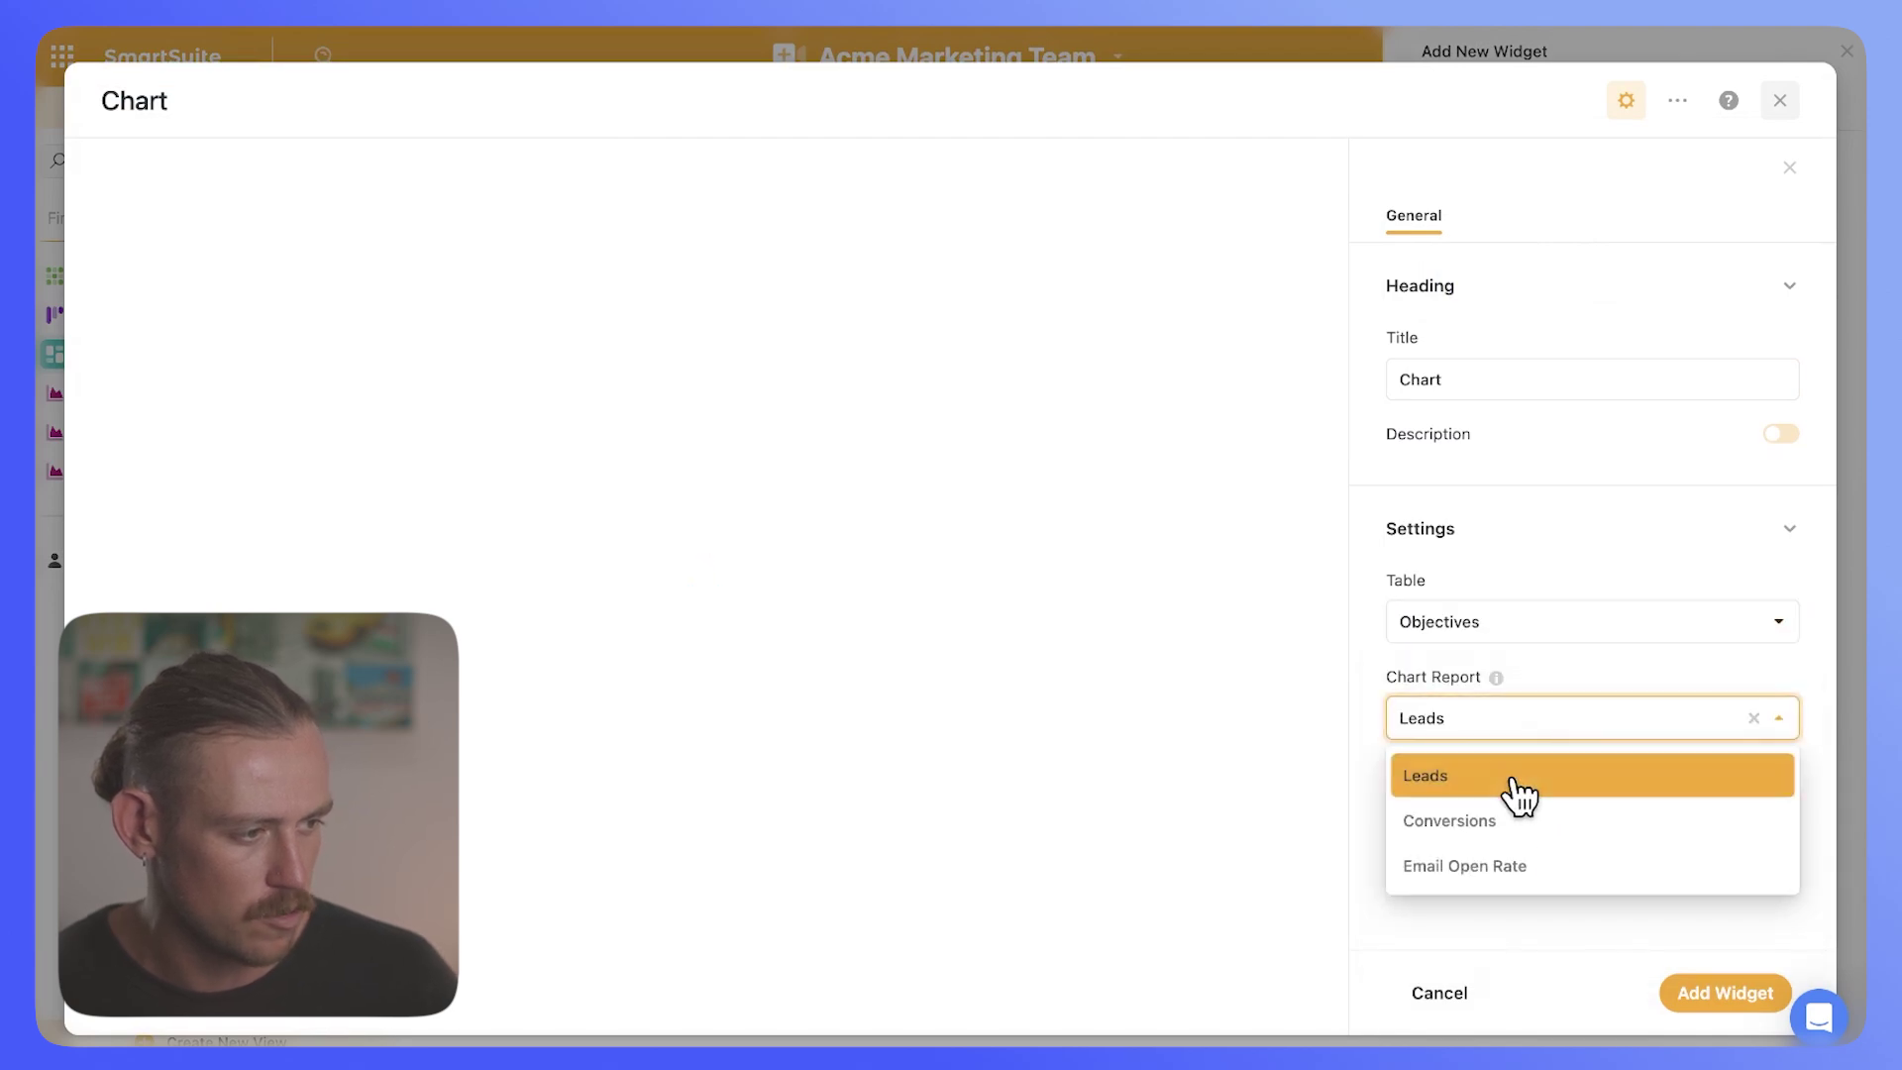
left_click(1725, 994)
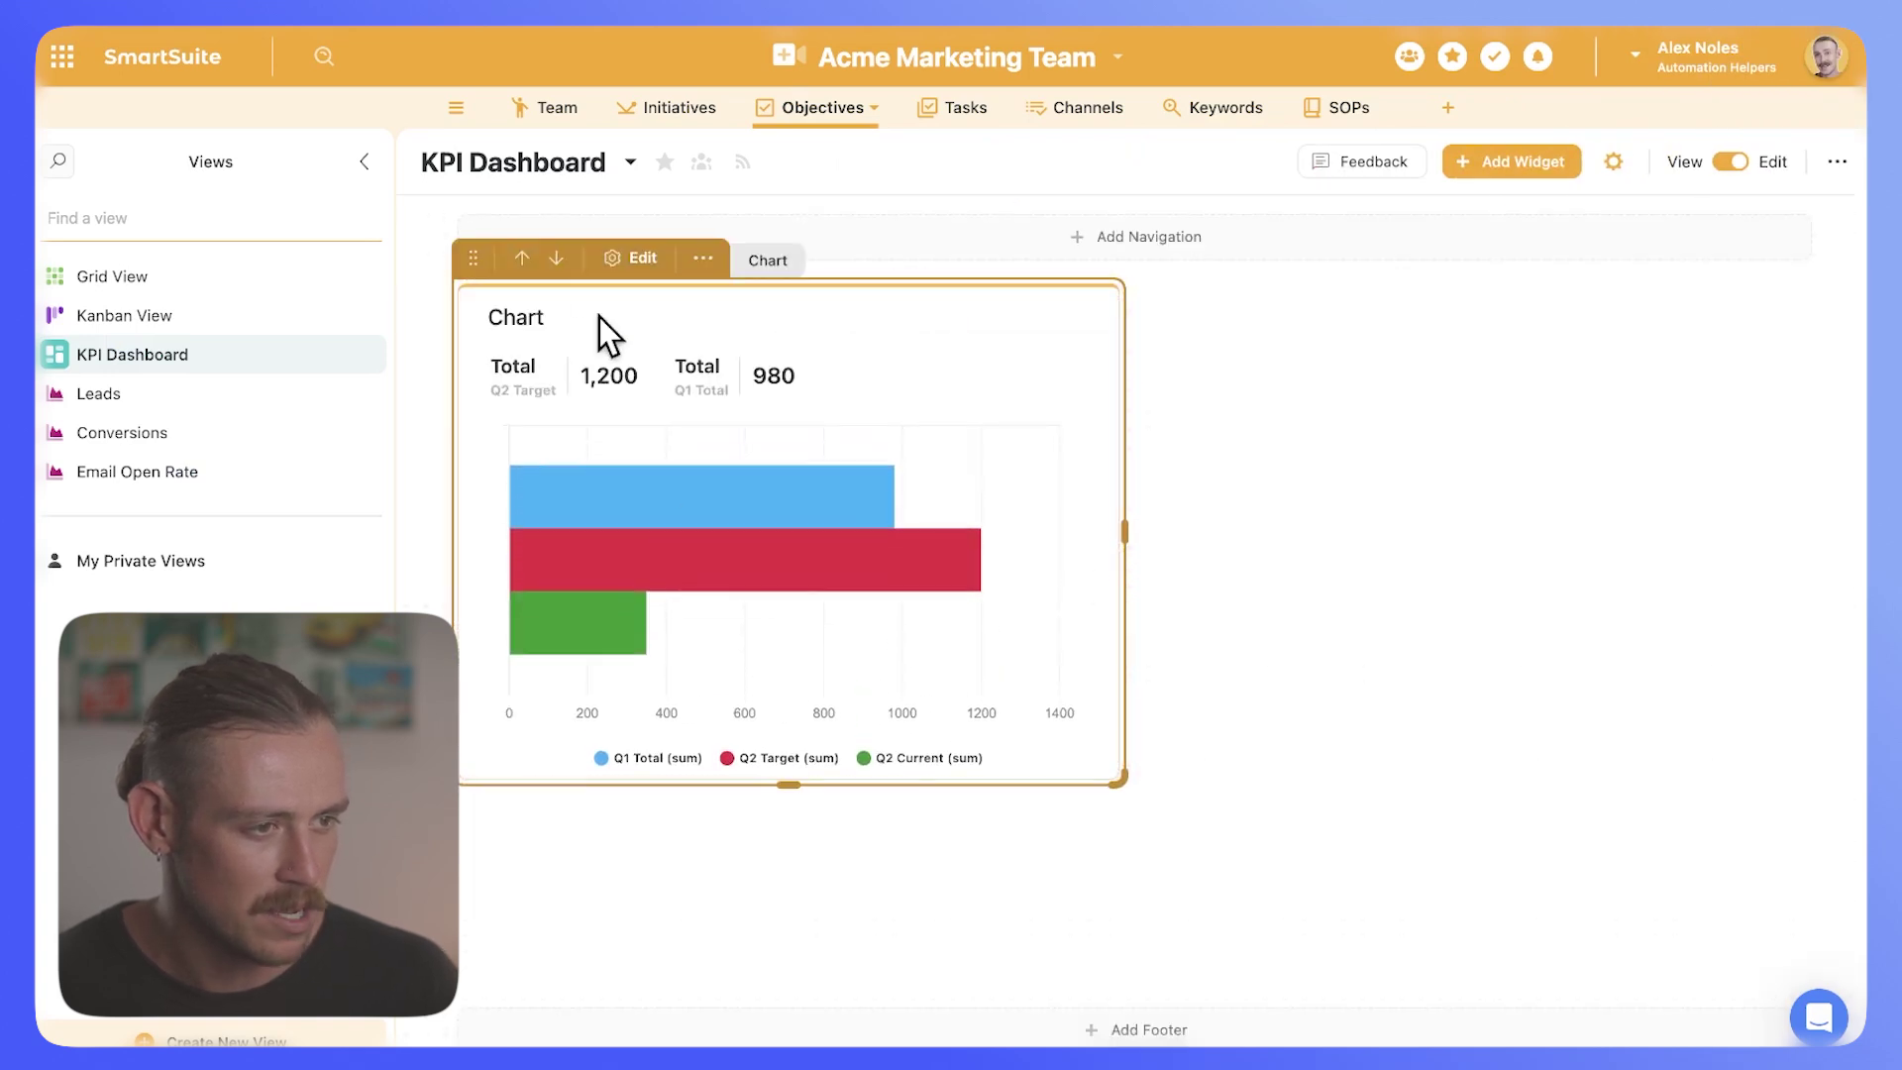
- Drag the chart widgets, moving Conversions leftmost and then back to the middle
left_click_drag(471, 255, 474, 471)
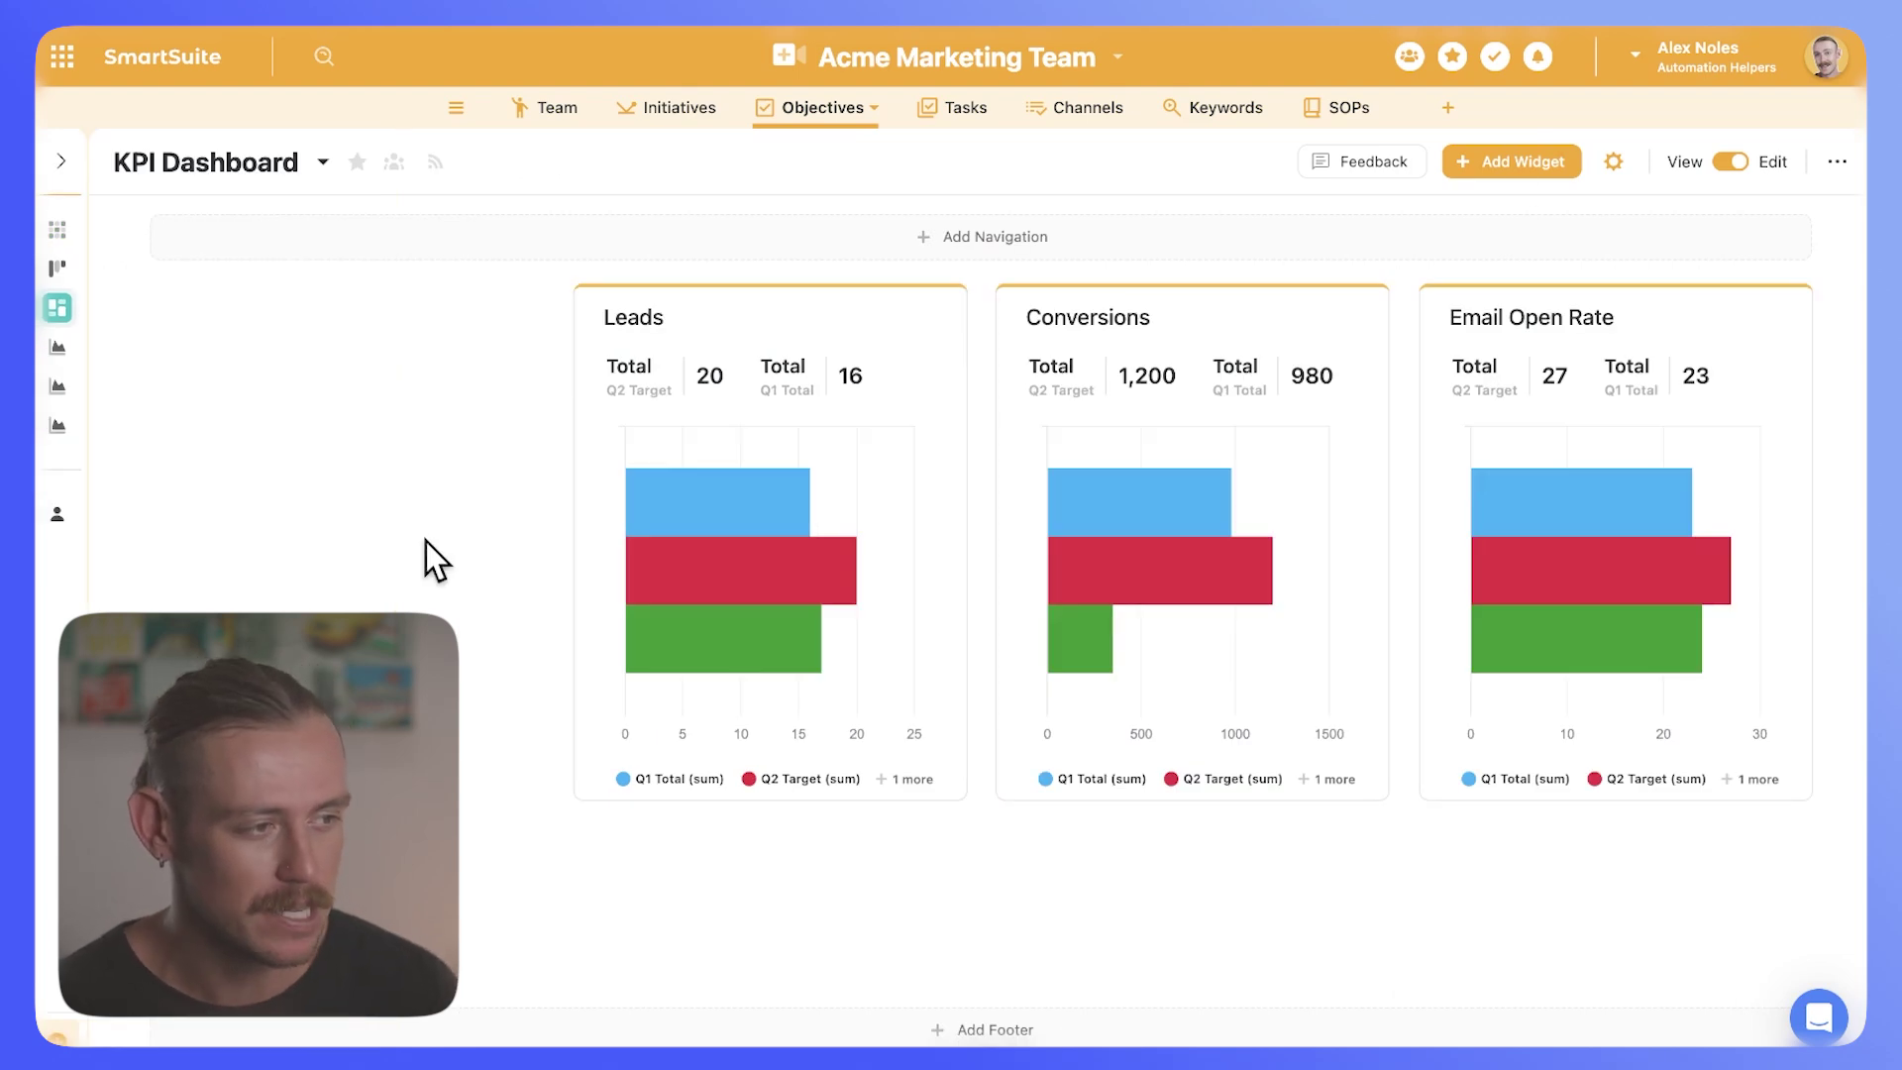
mouse_move(1347, 559)
left_click_drag(1004, 288, 202, 381)
left_click_drag(170, 255, 943, 381)
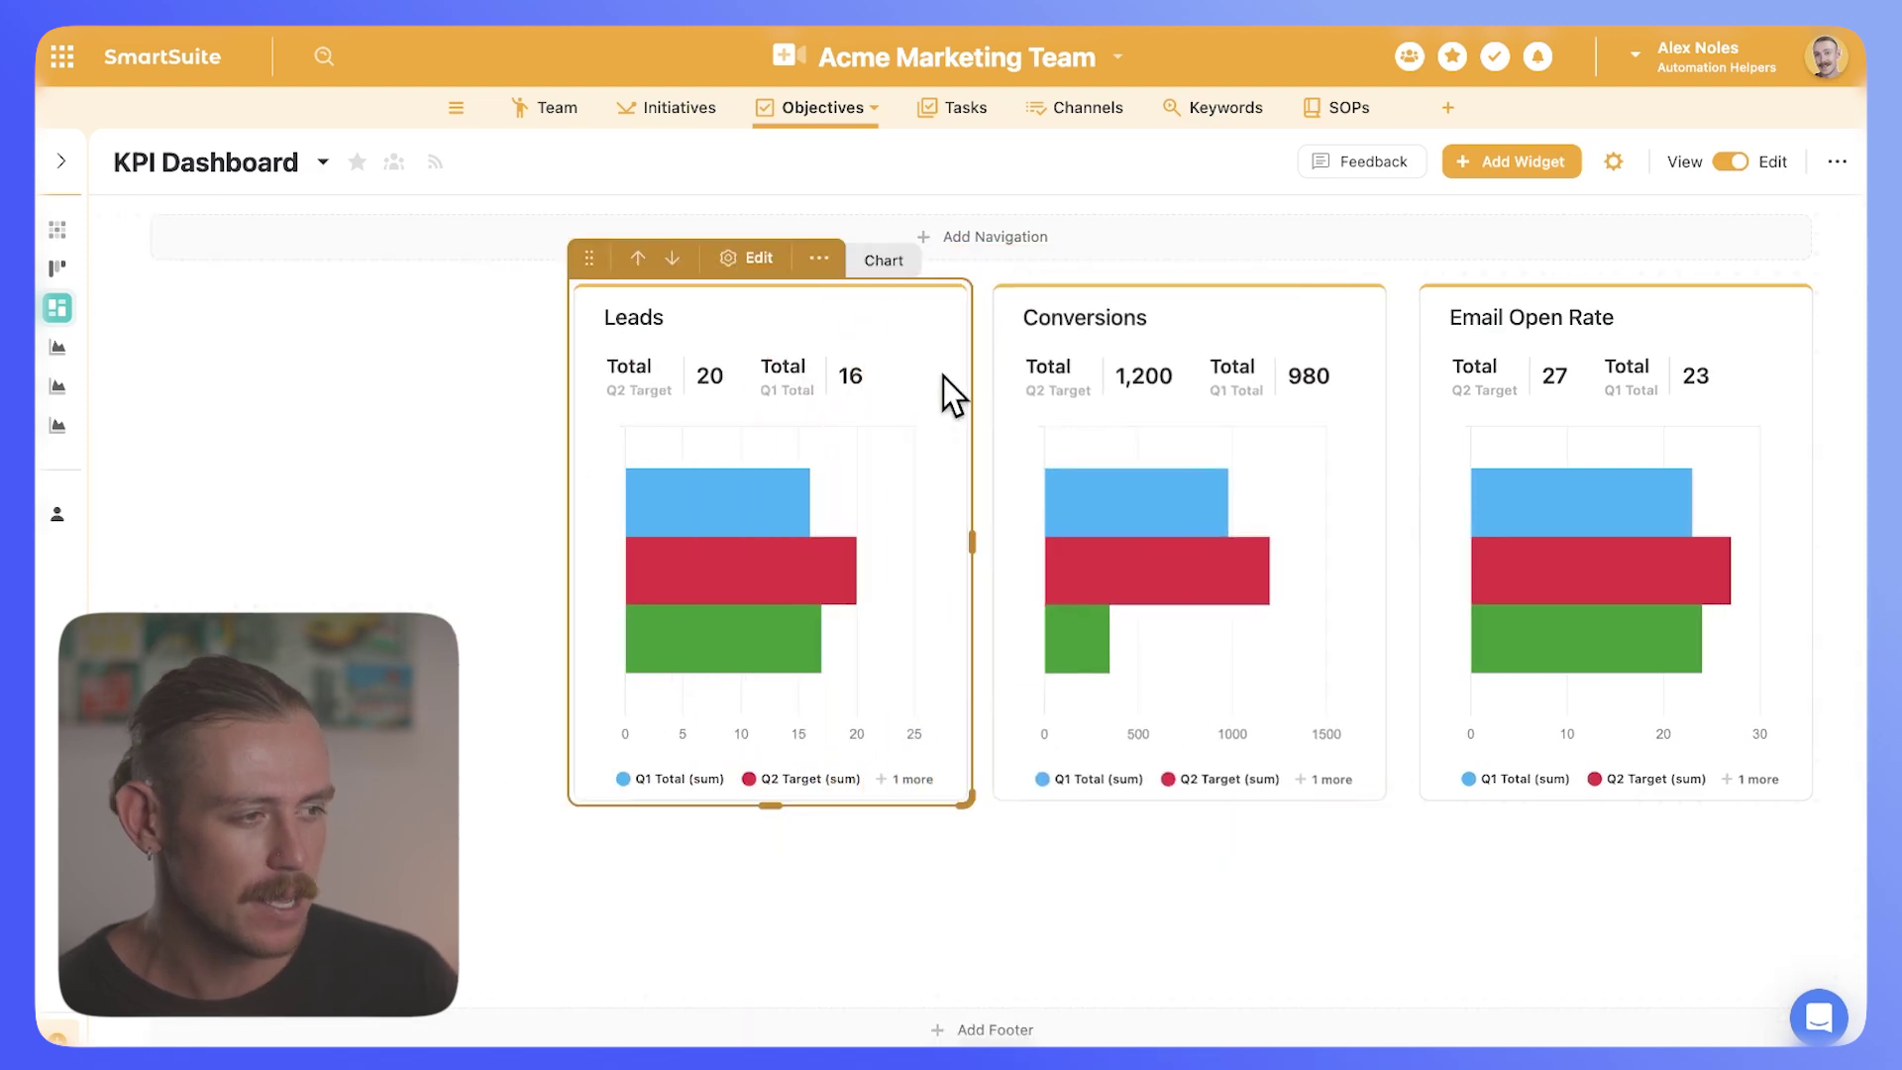
- Start a Progress Metric widget measuring the Q1 Total field
mouse_move(50, 489)
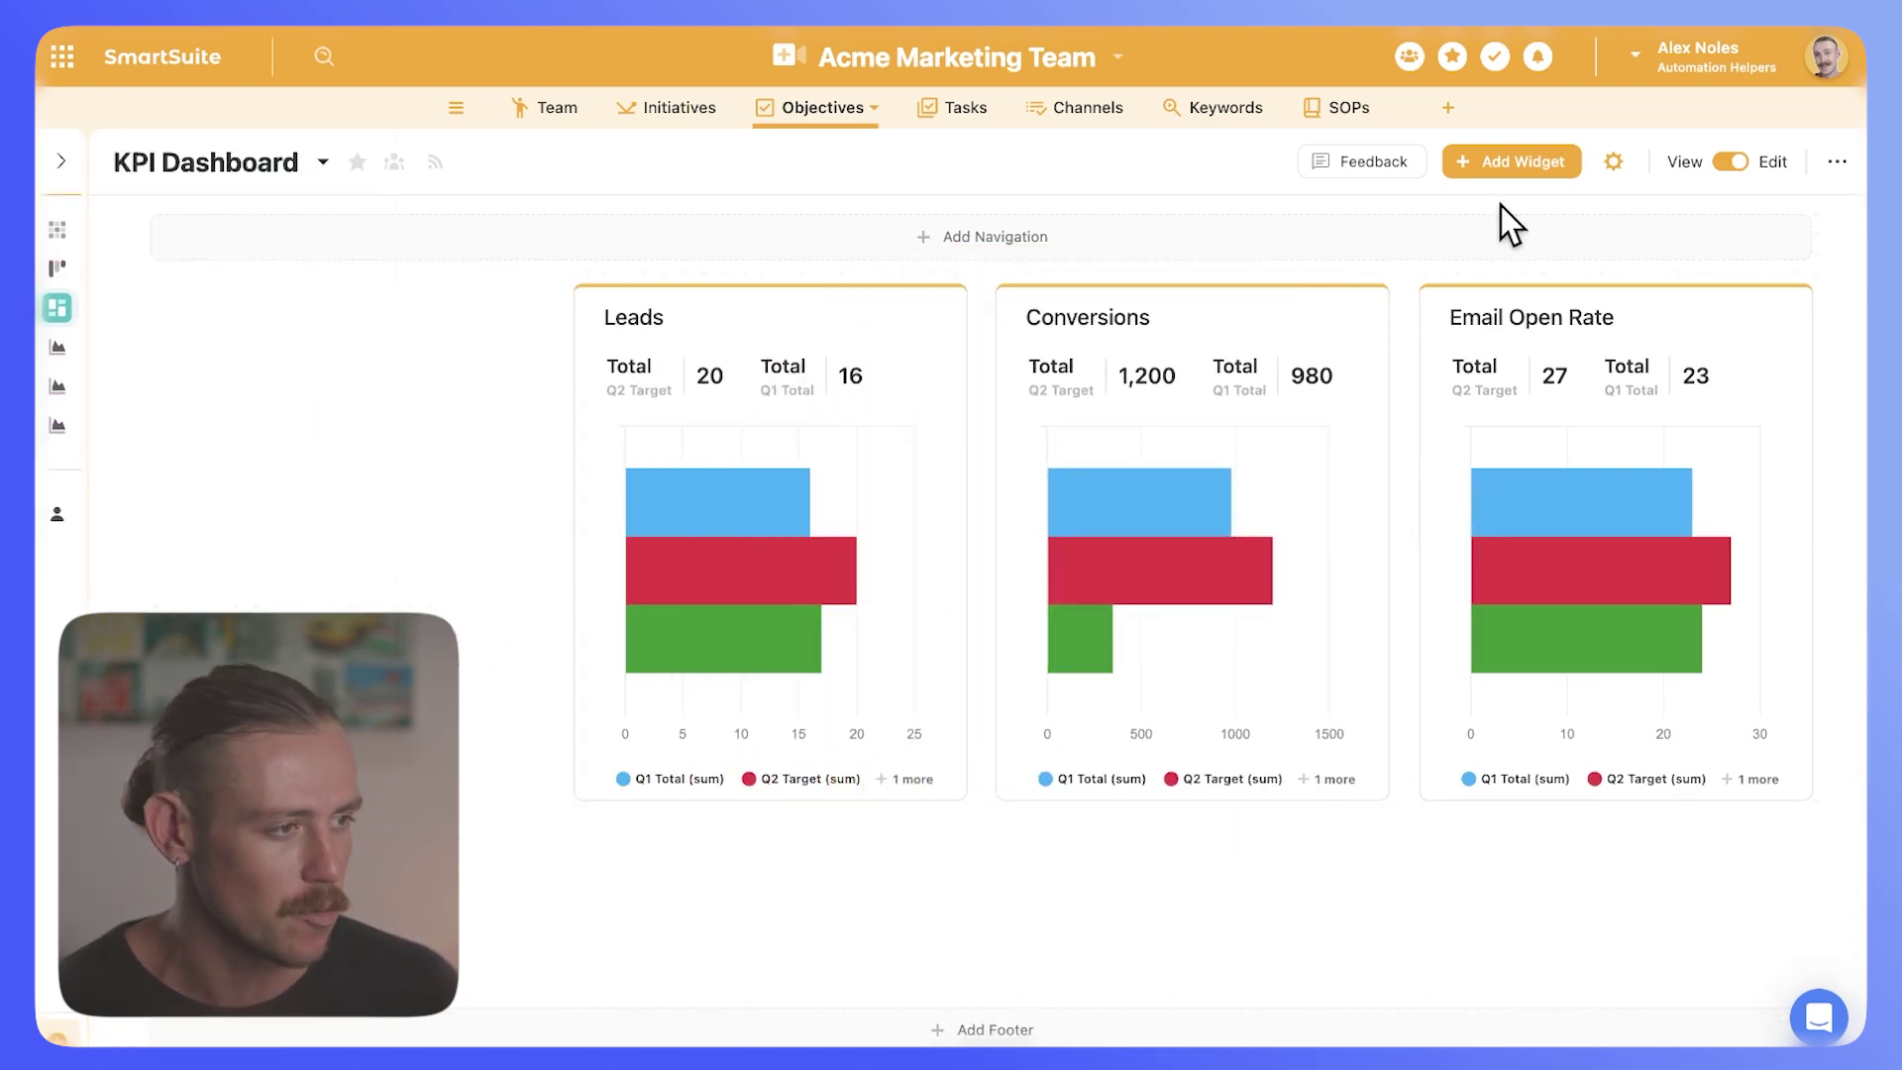
left_click(1512, 161)
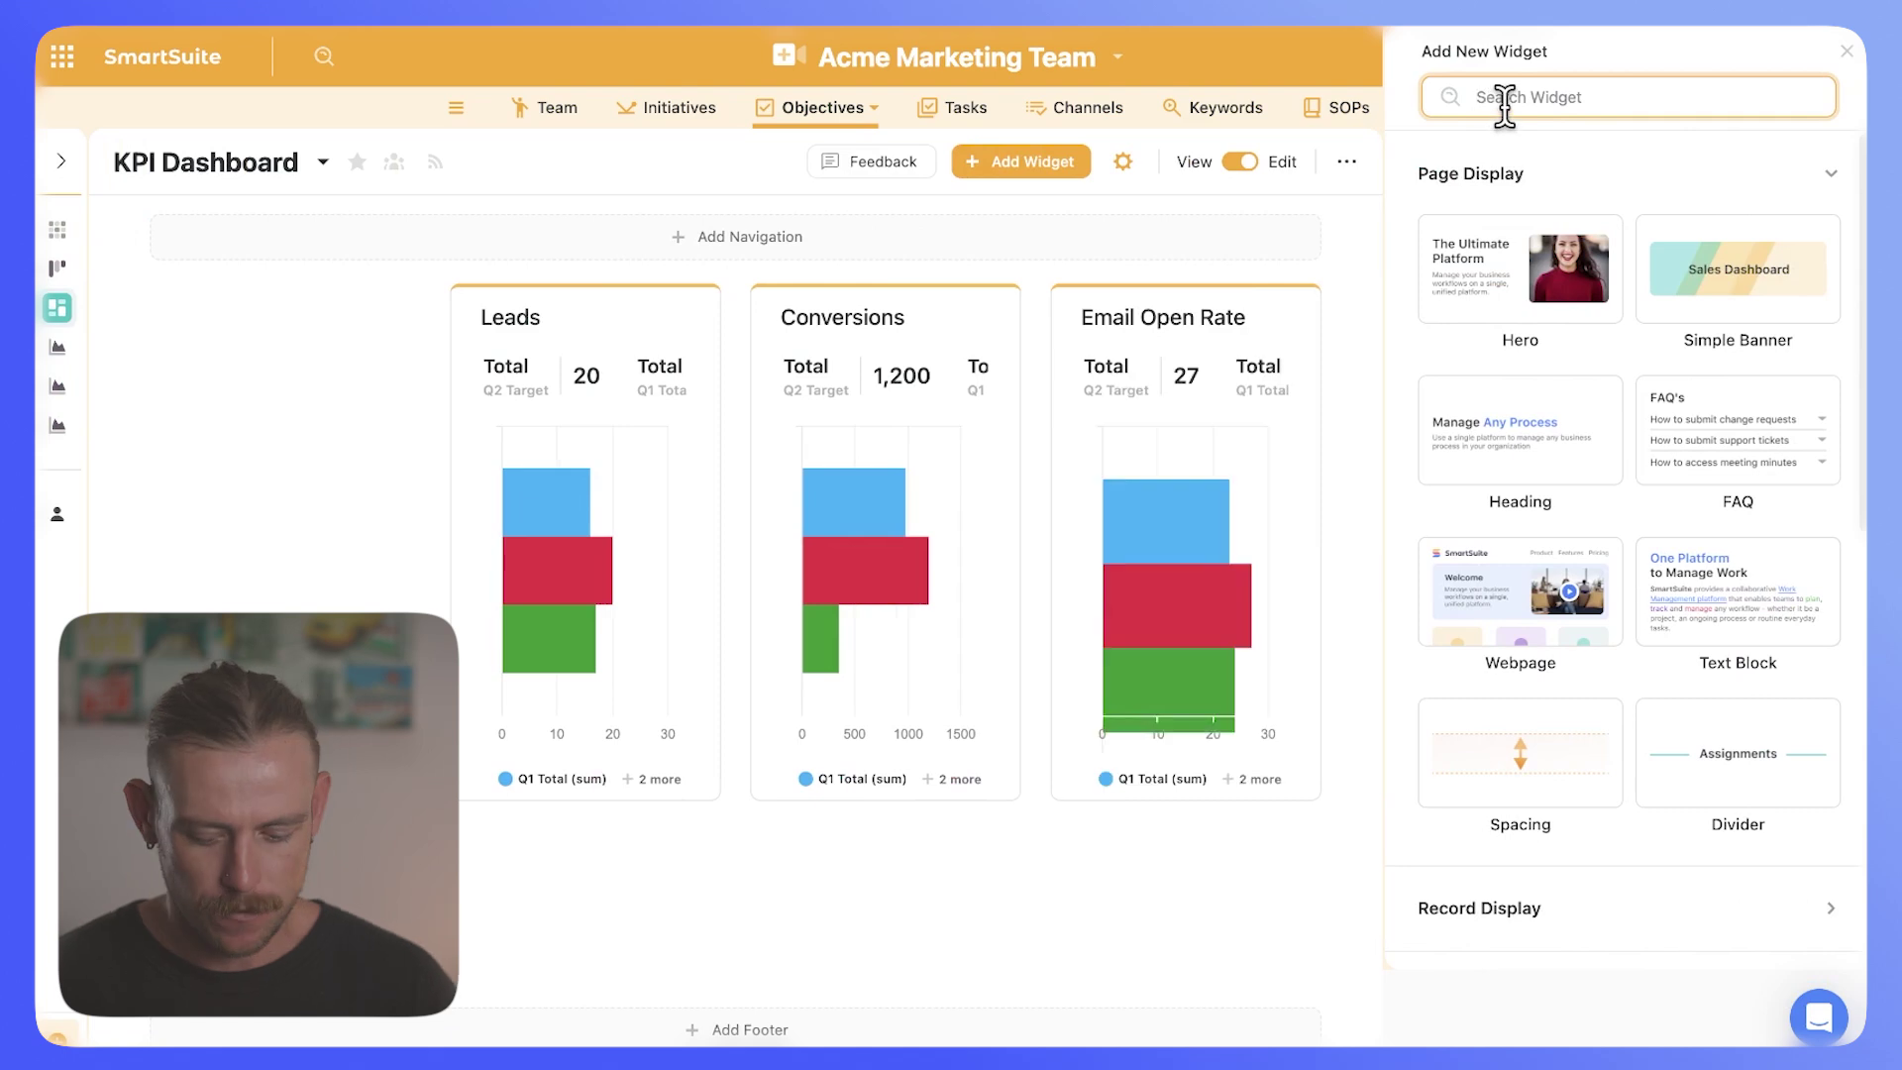
type("progress")
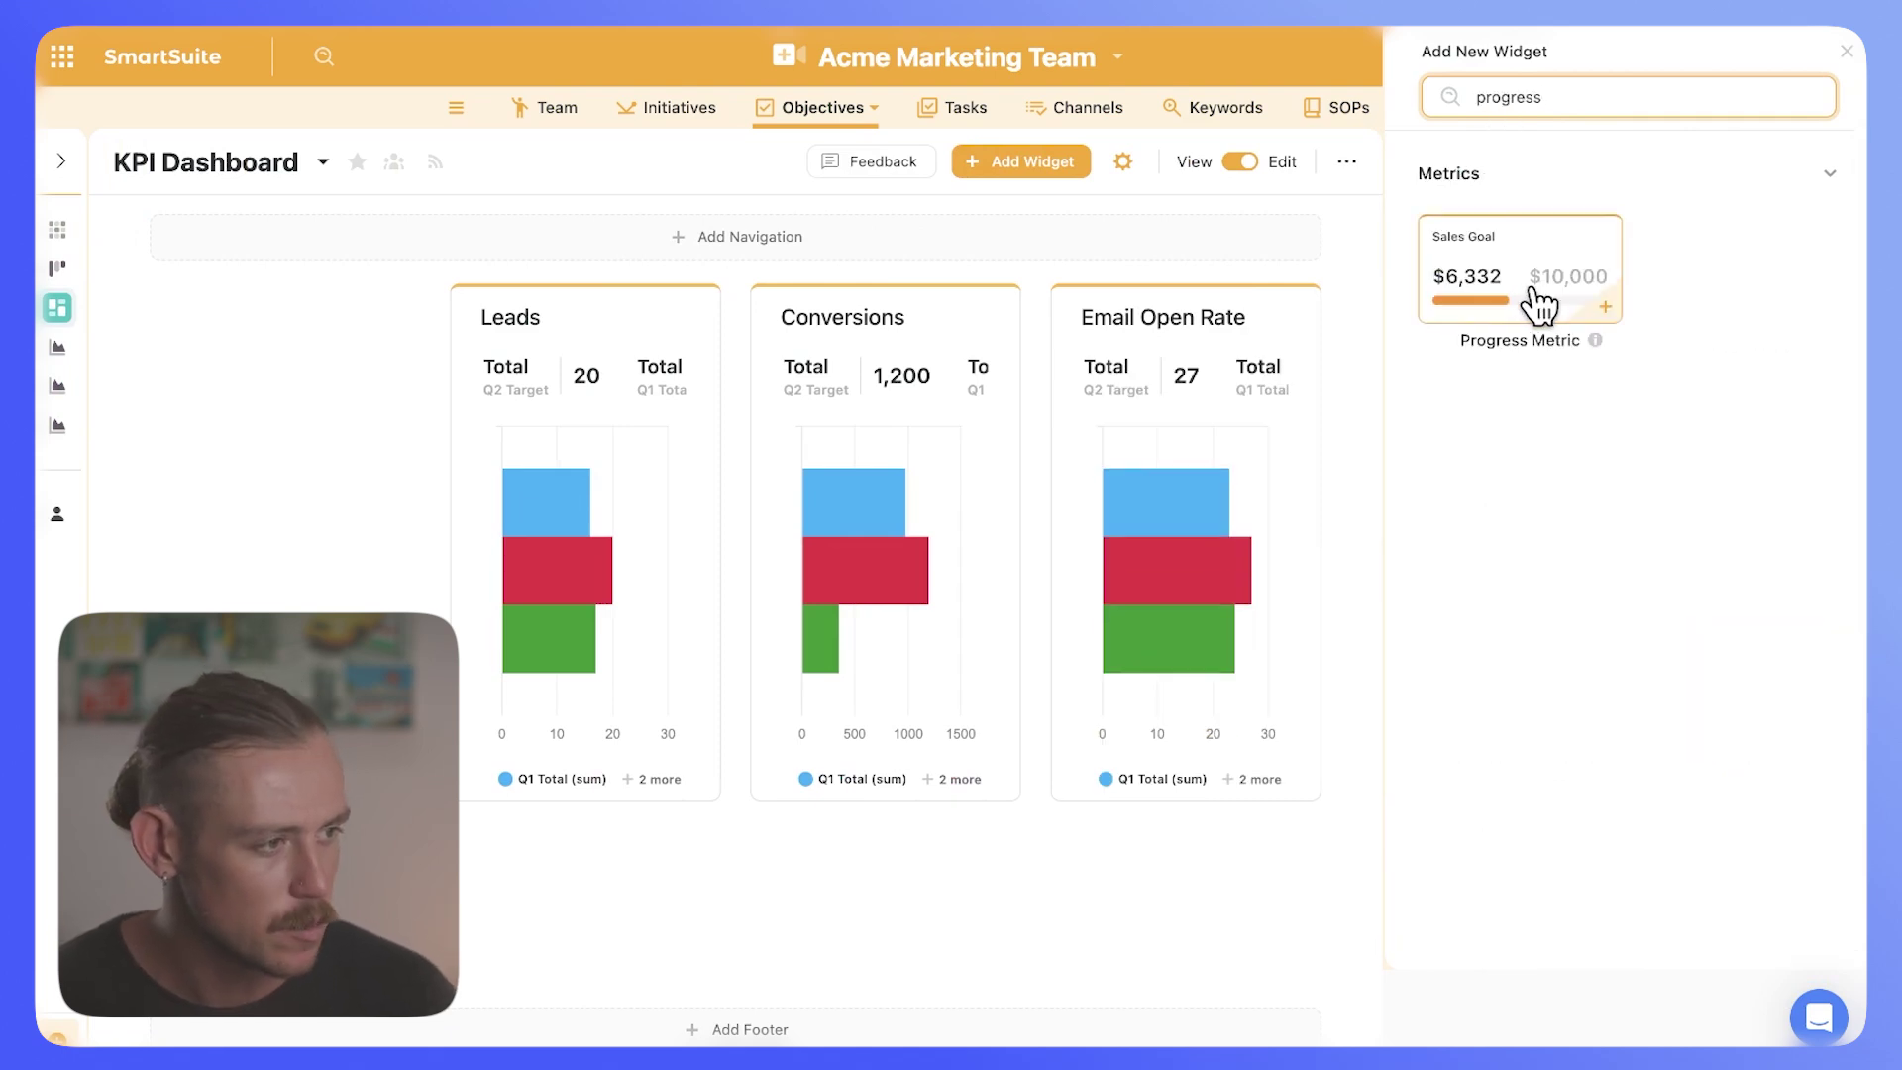
left_click(1536, 302)
scroll(1611, 461, "down", 1)
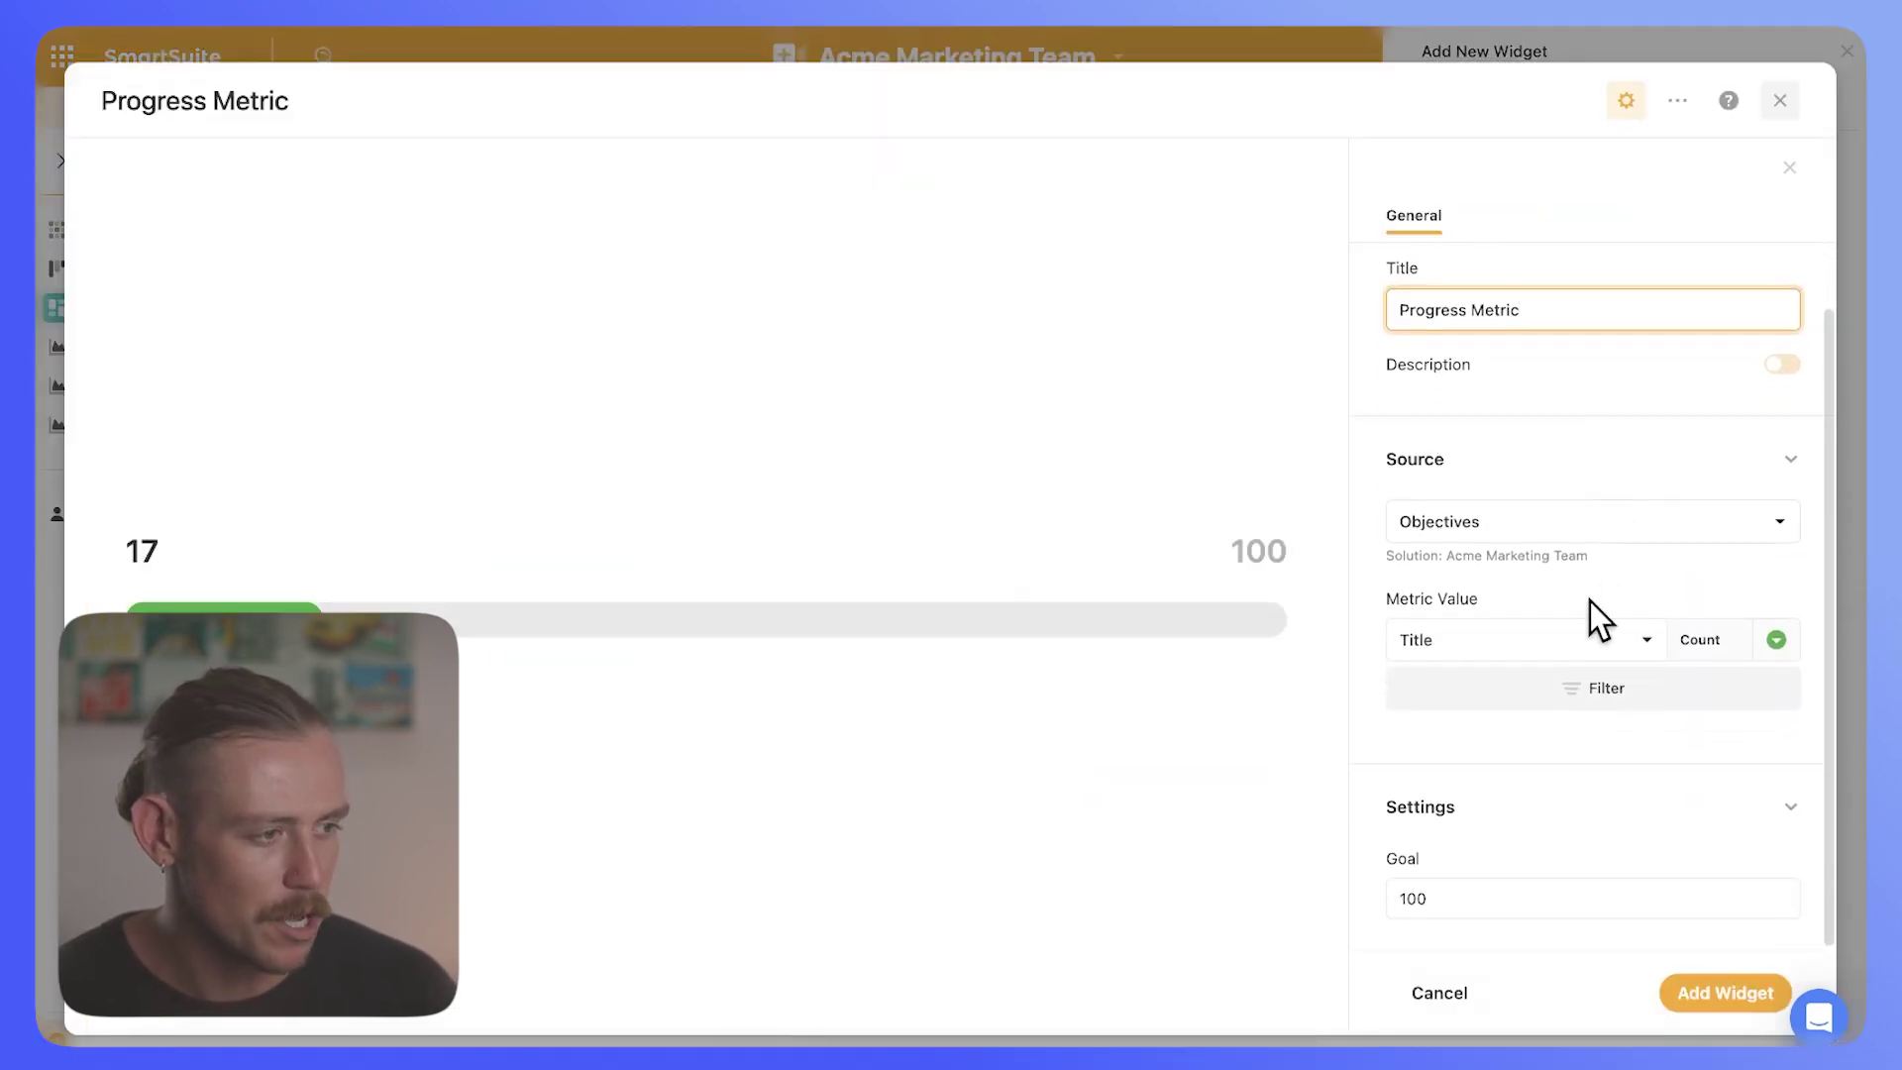
left_click(1570, 535)
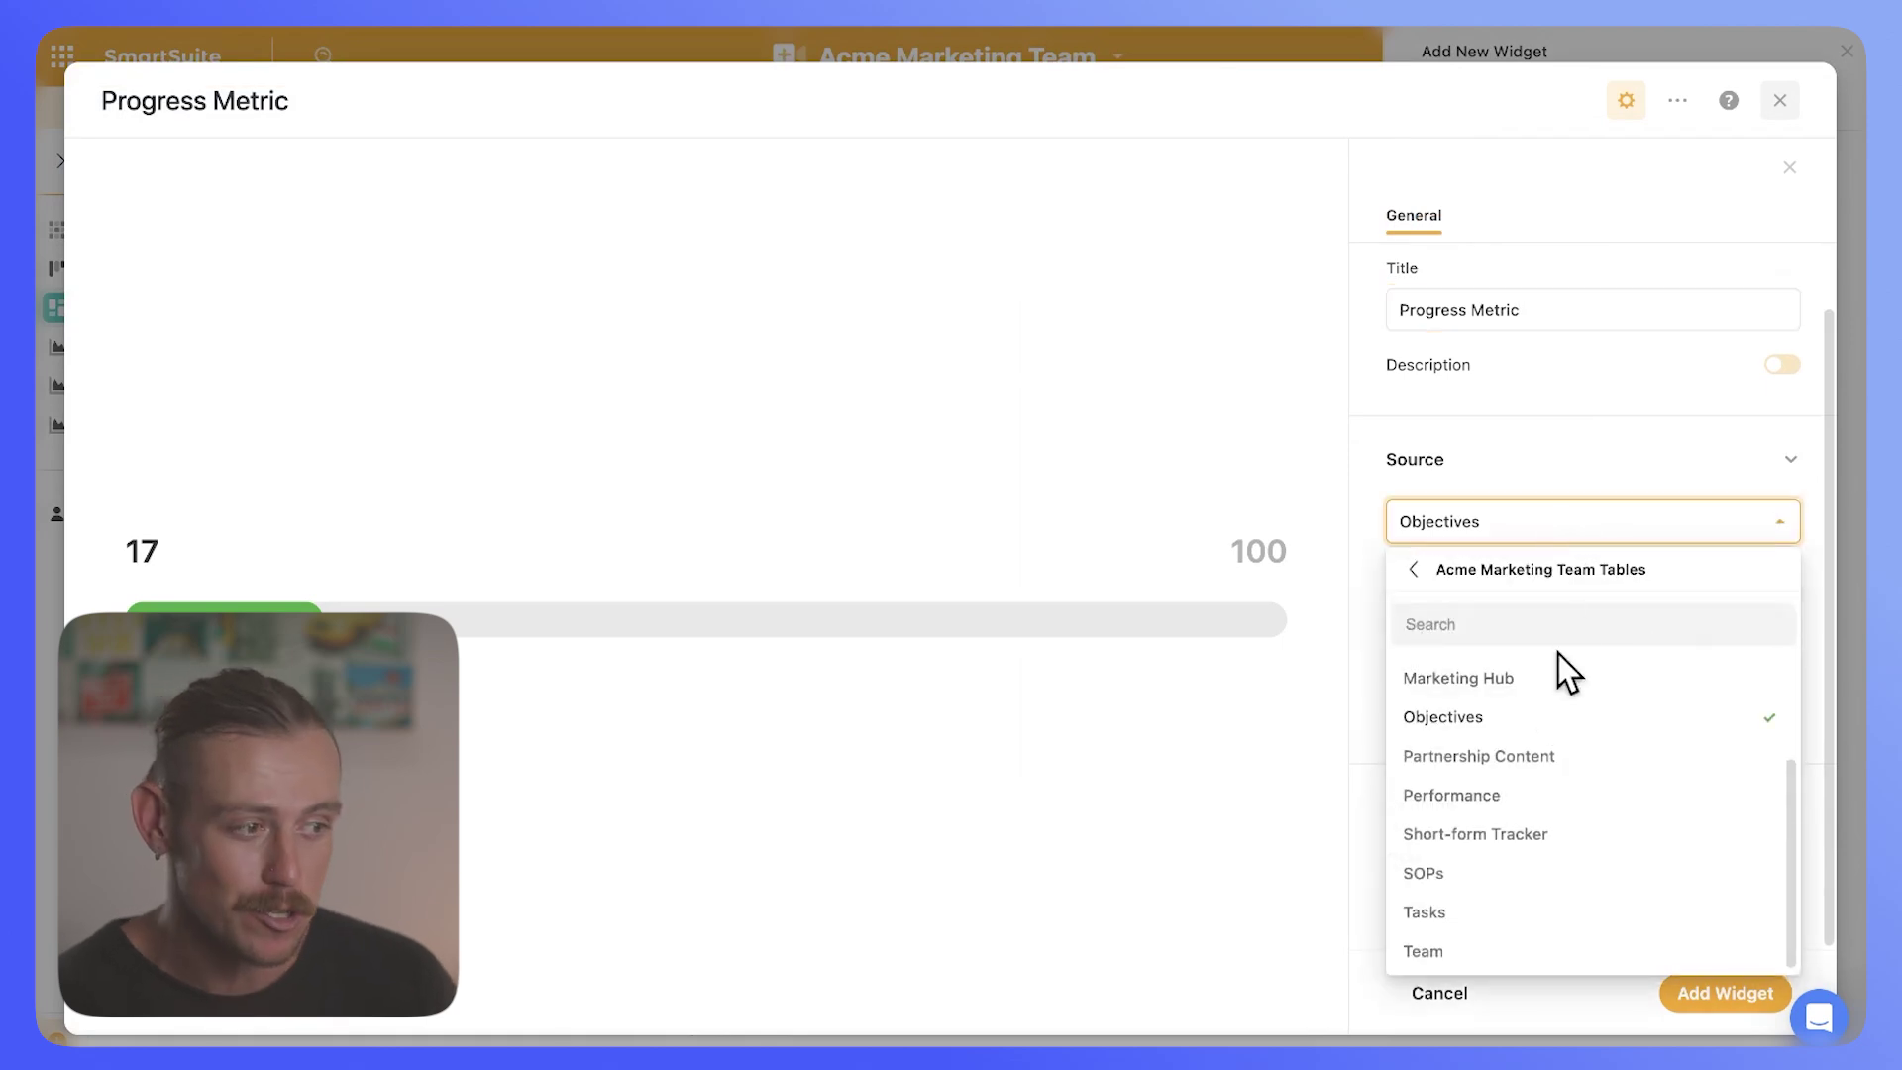
left_click(1417, 570)
left_click(1507, 465)
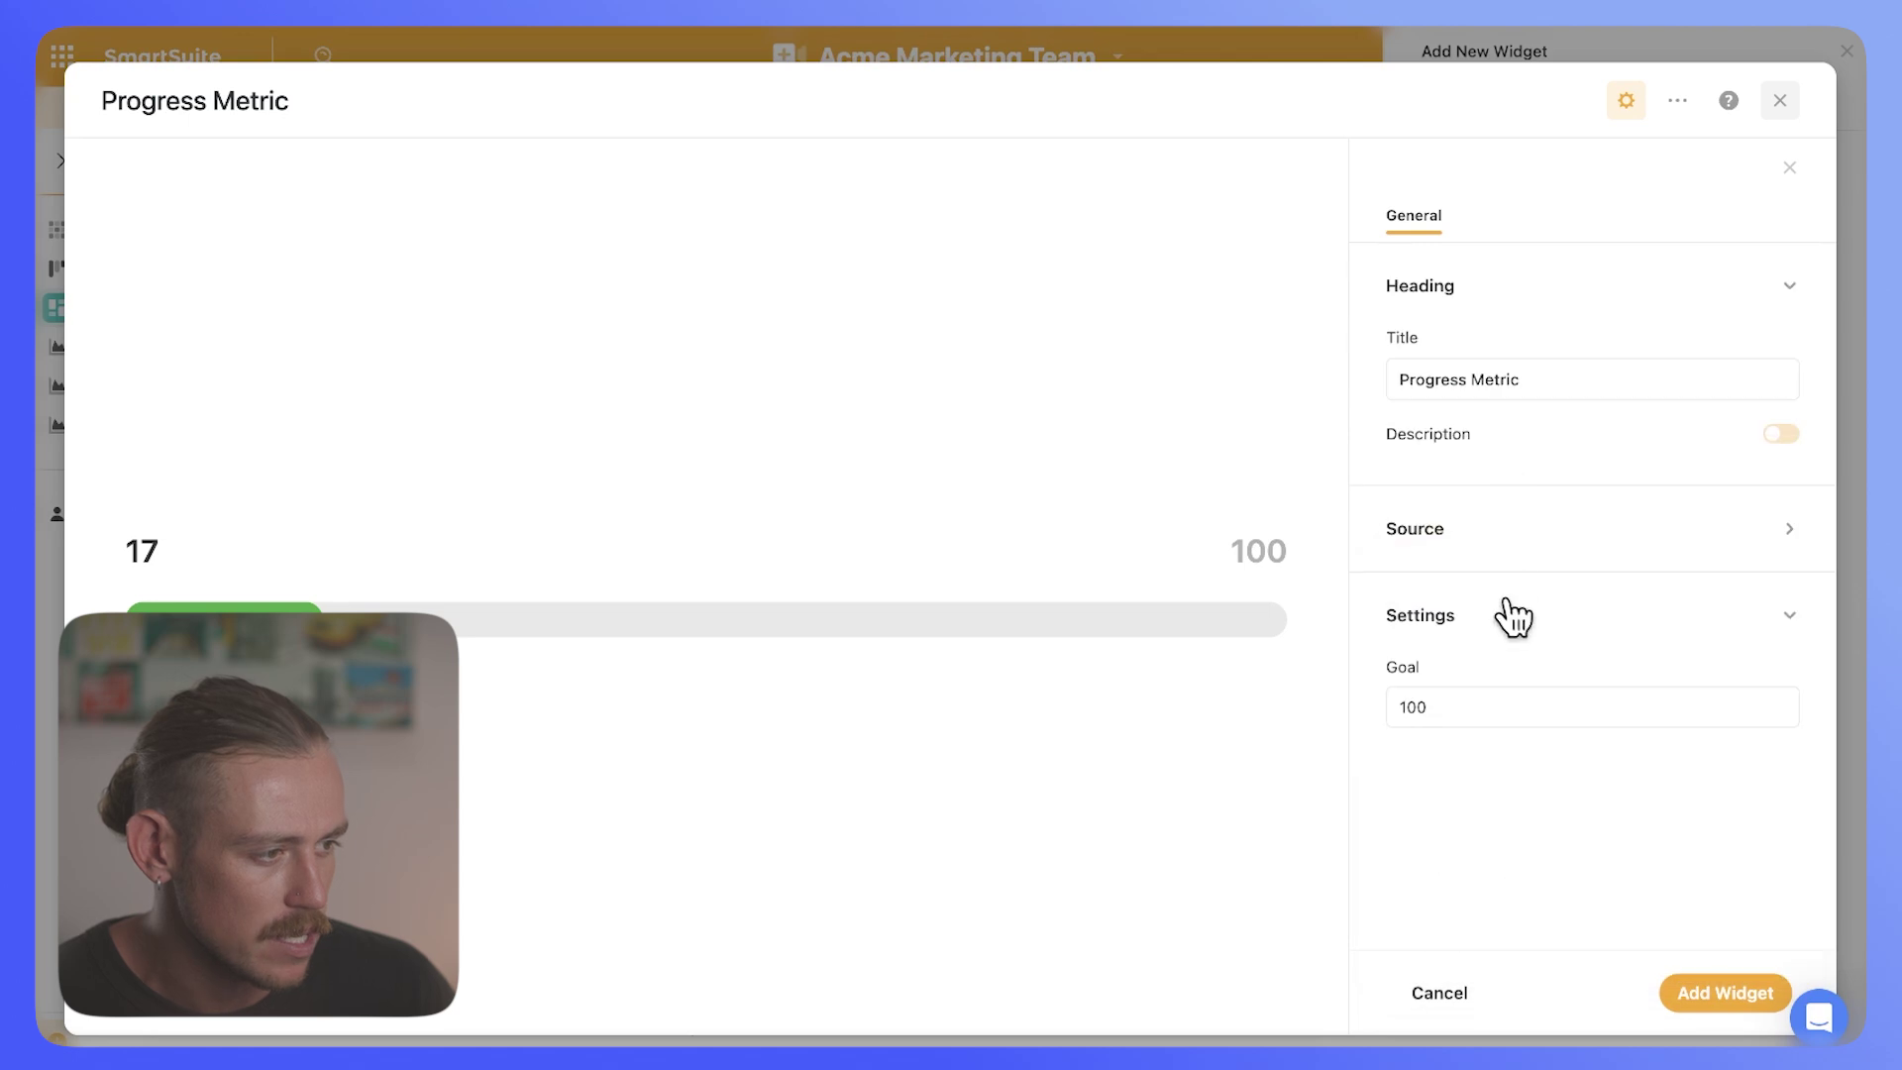
left_click(1498, 535)
scroll(1568, 705, "down", 1)
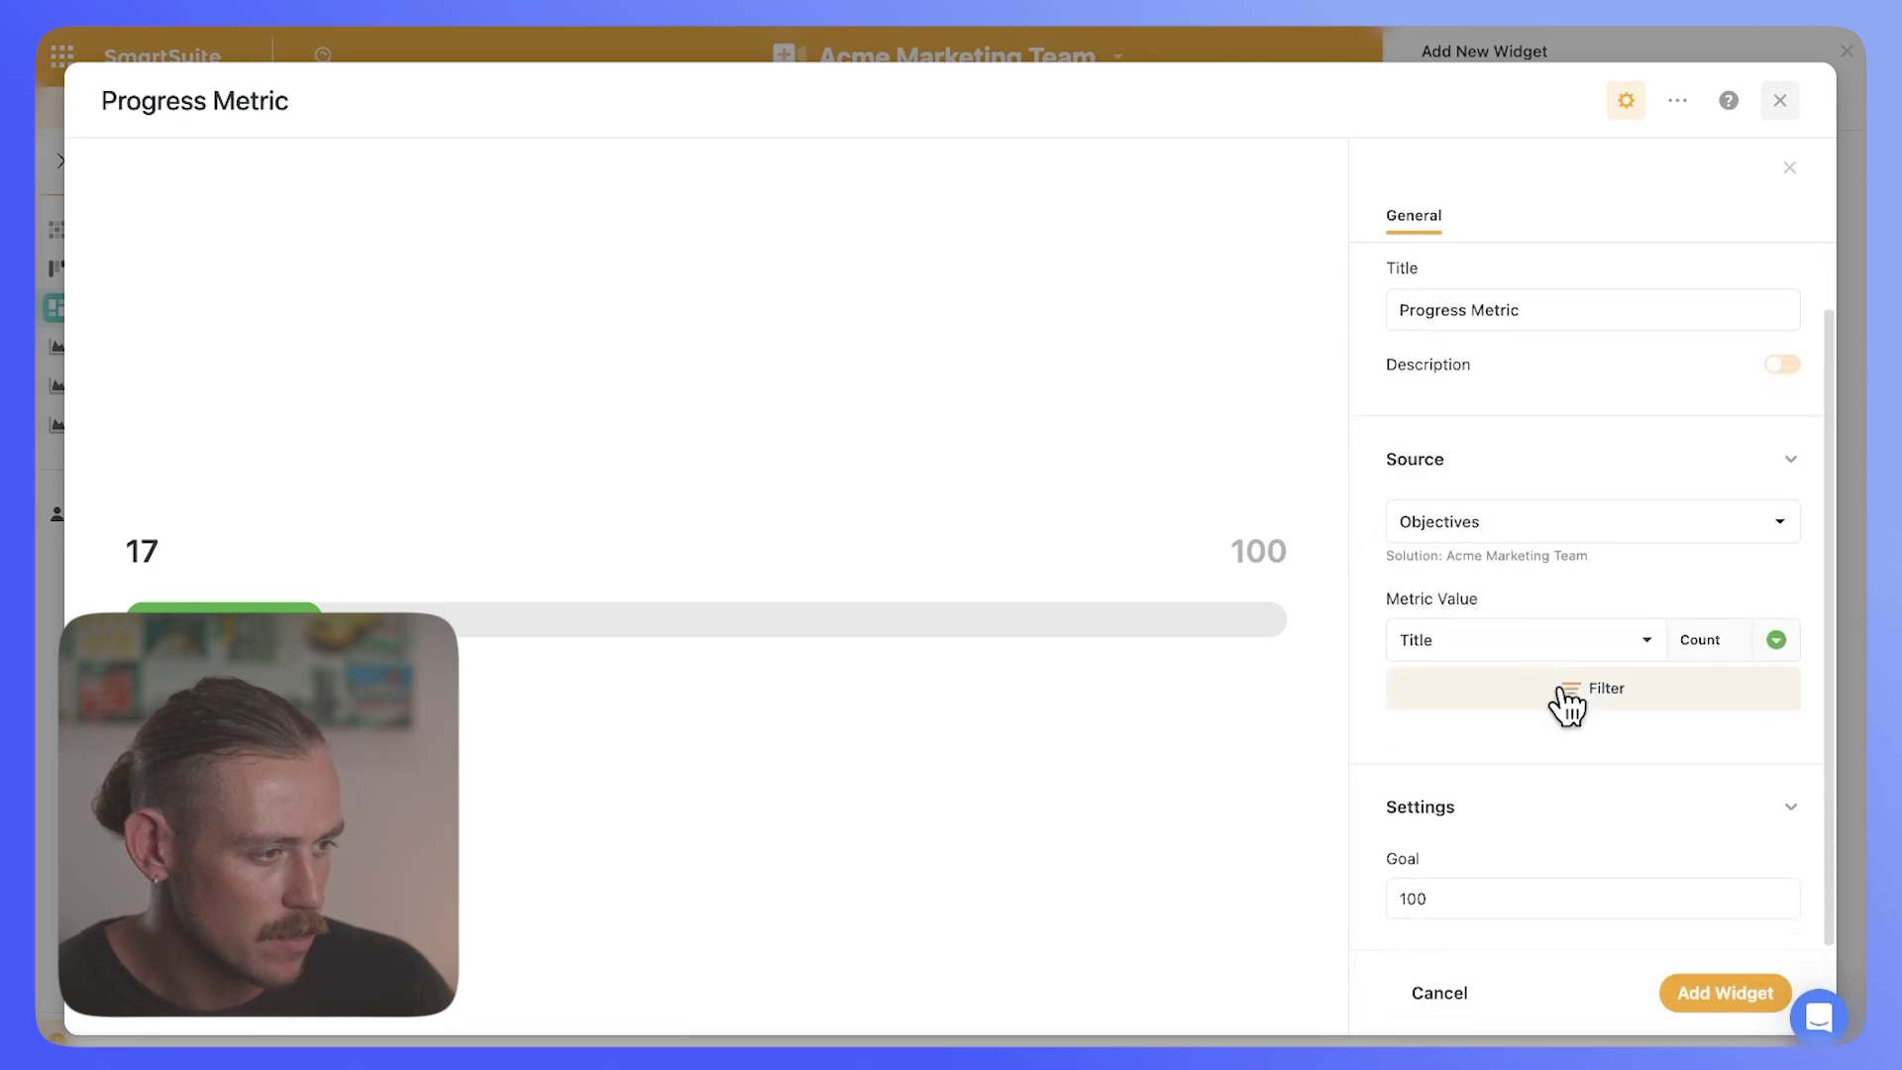
left_click(1627, 654)
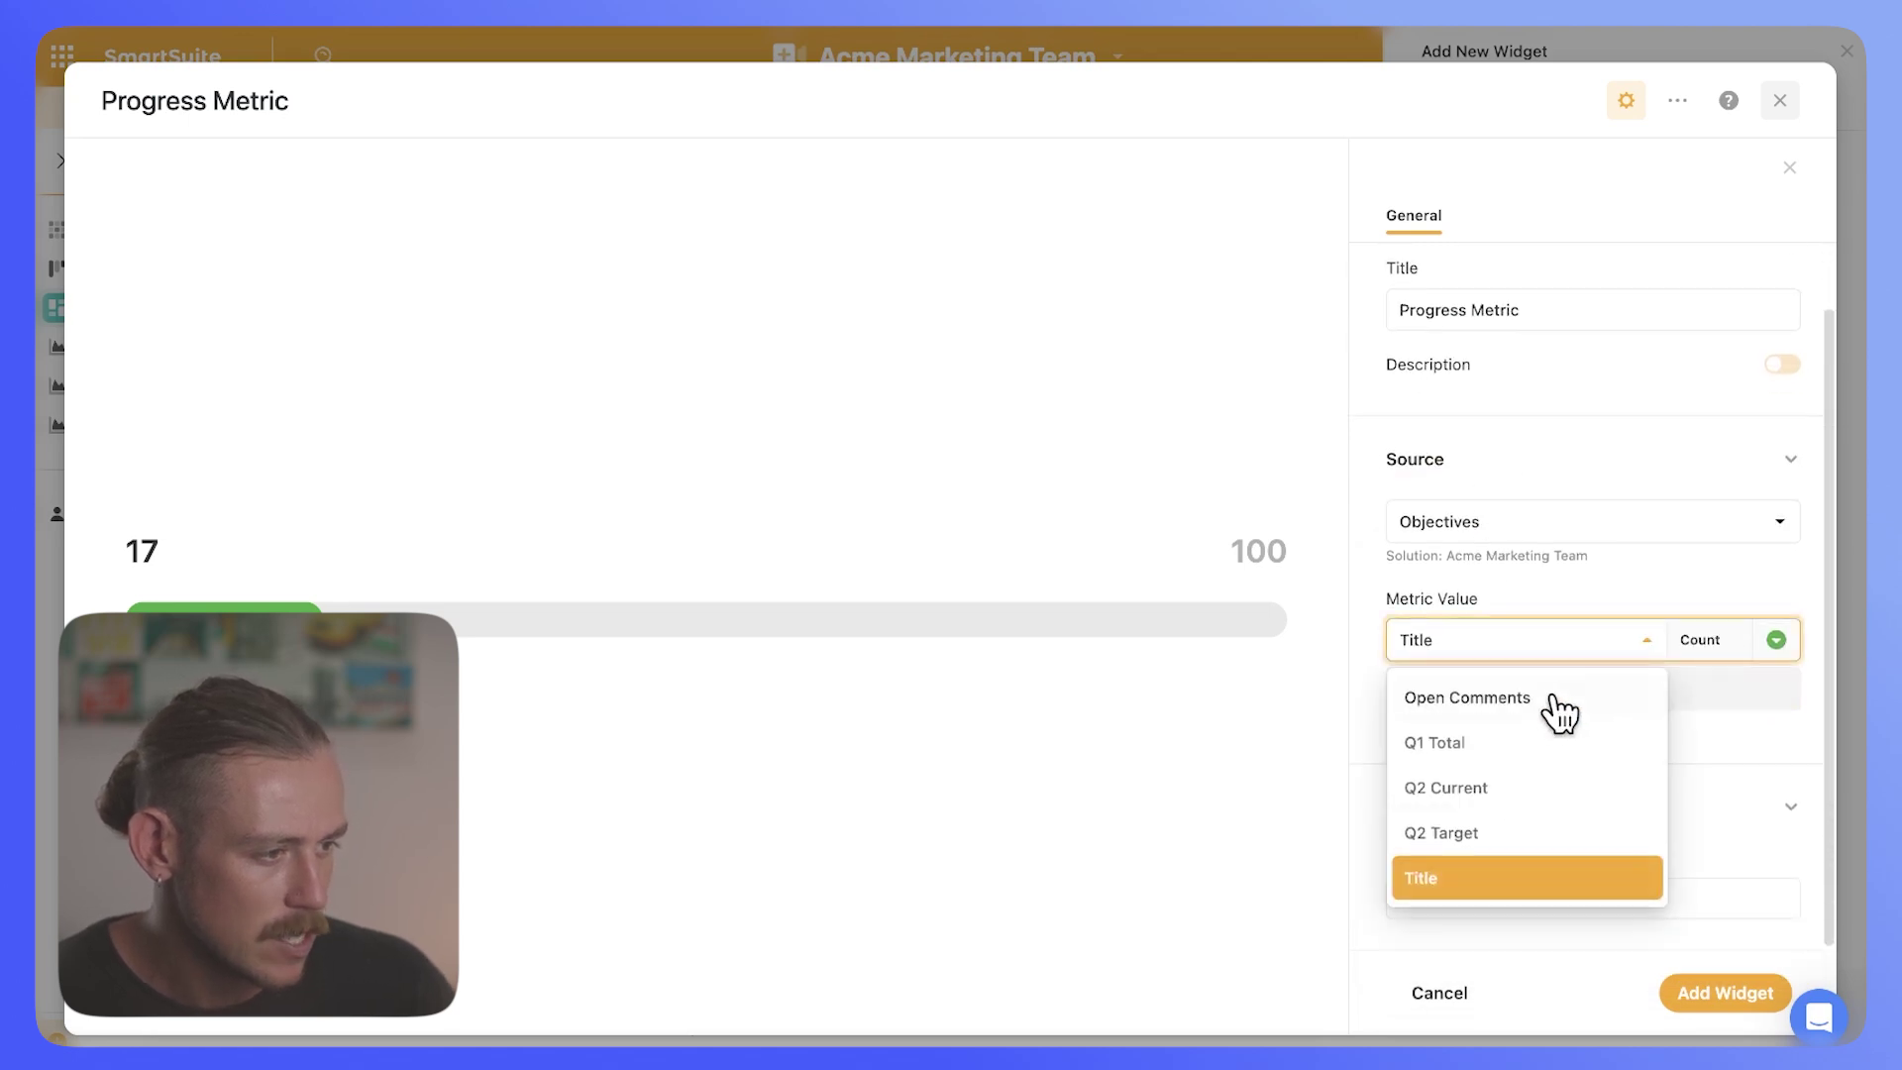
left_click(1523, 761)
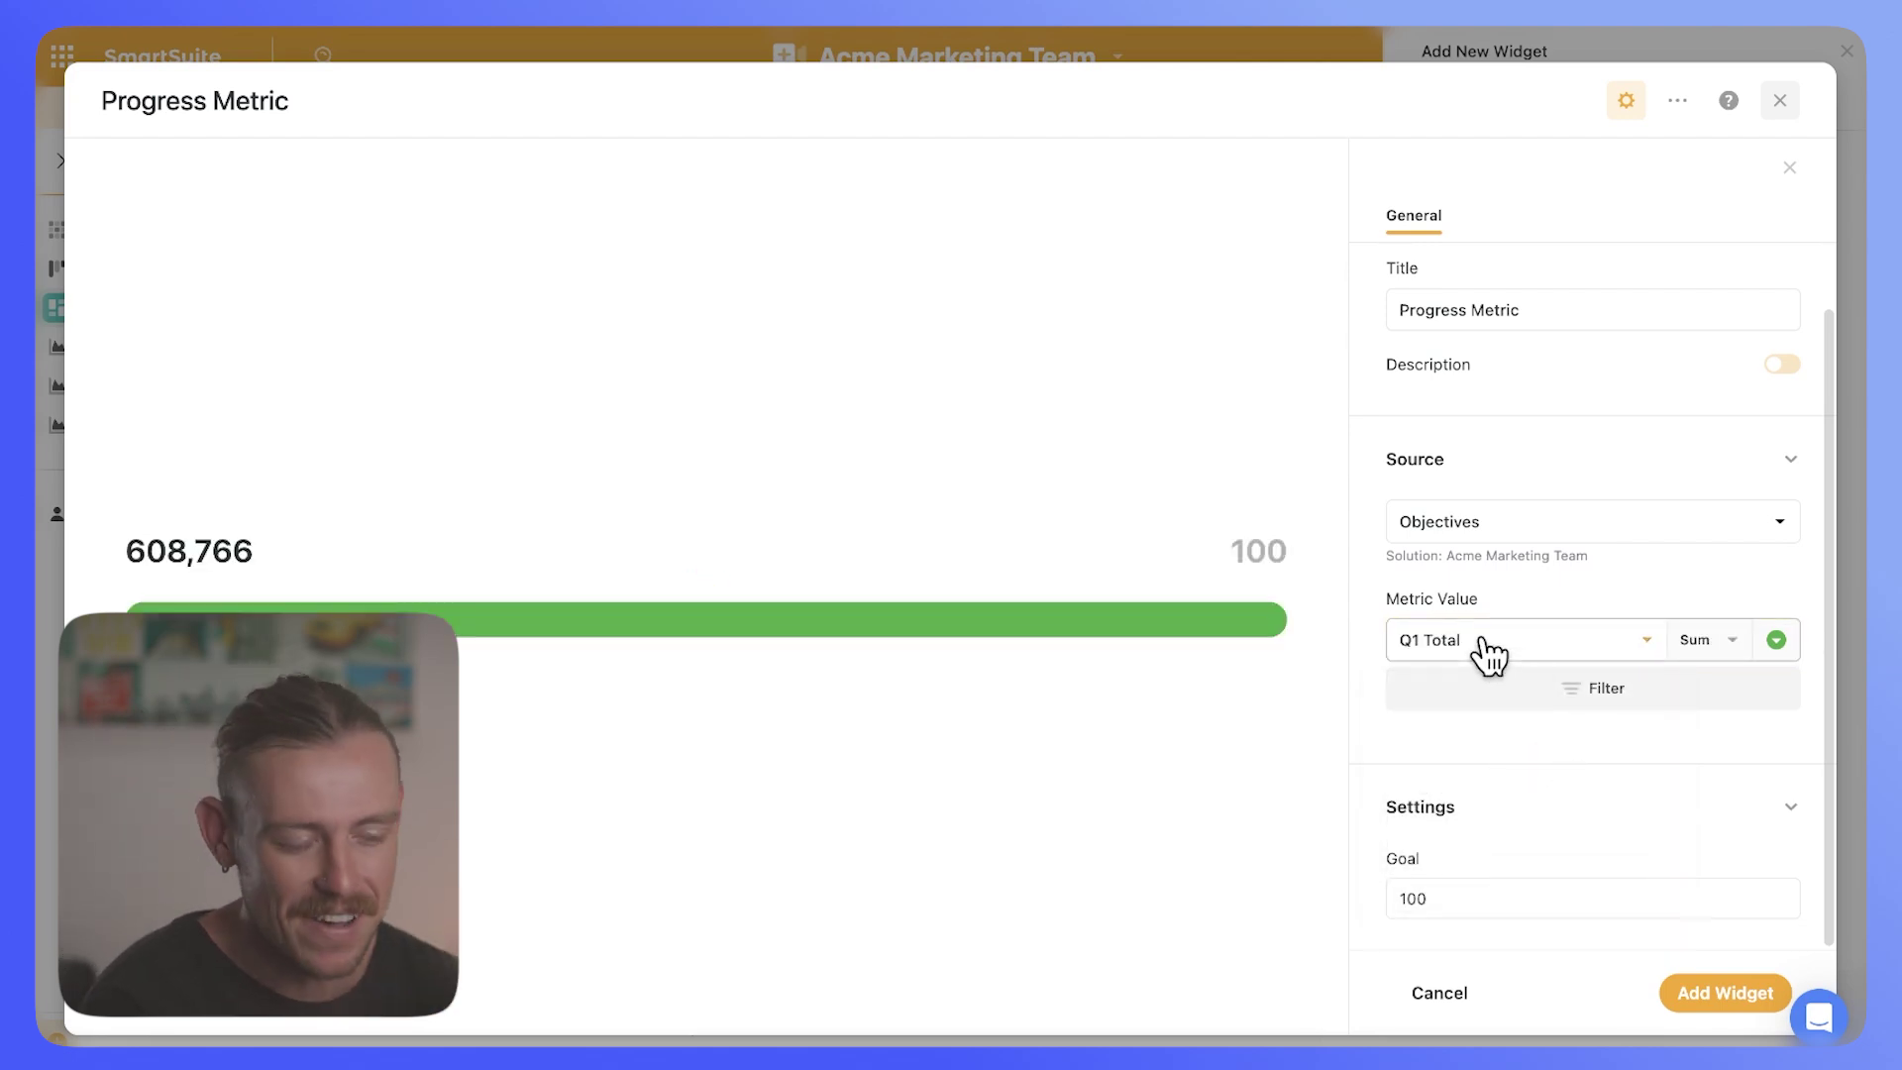
- Add a Title filter, set goal 1200 and red colour, then place and stretch the metric
left_click(1557, 696)
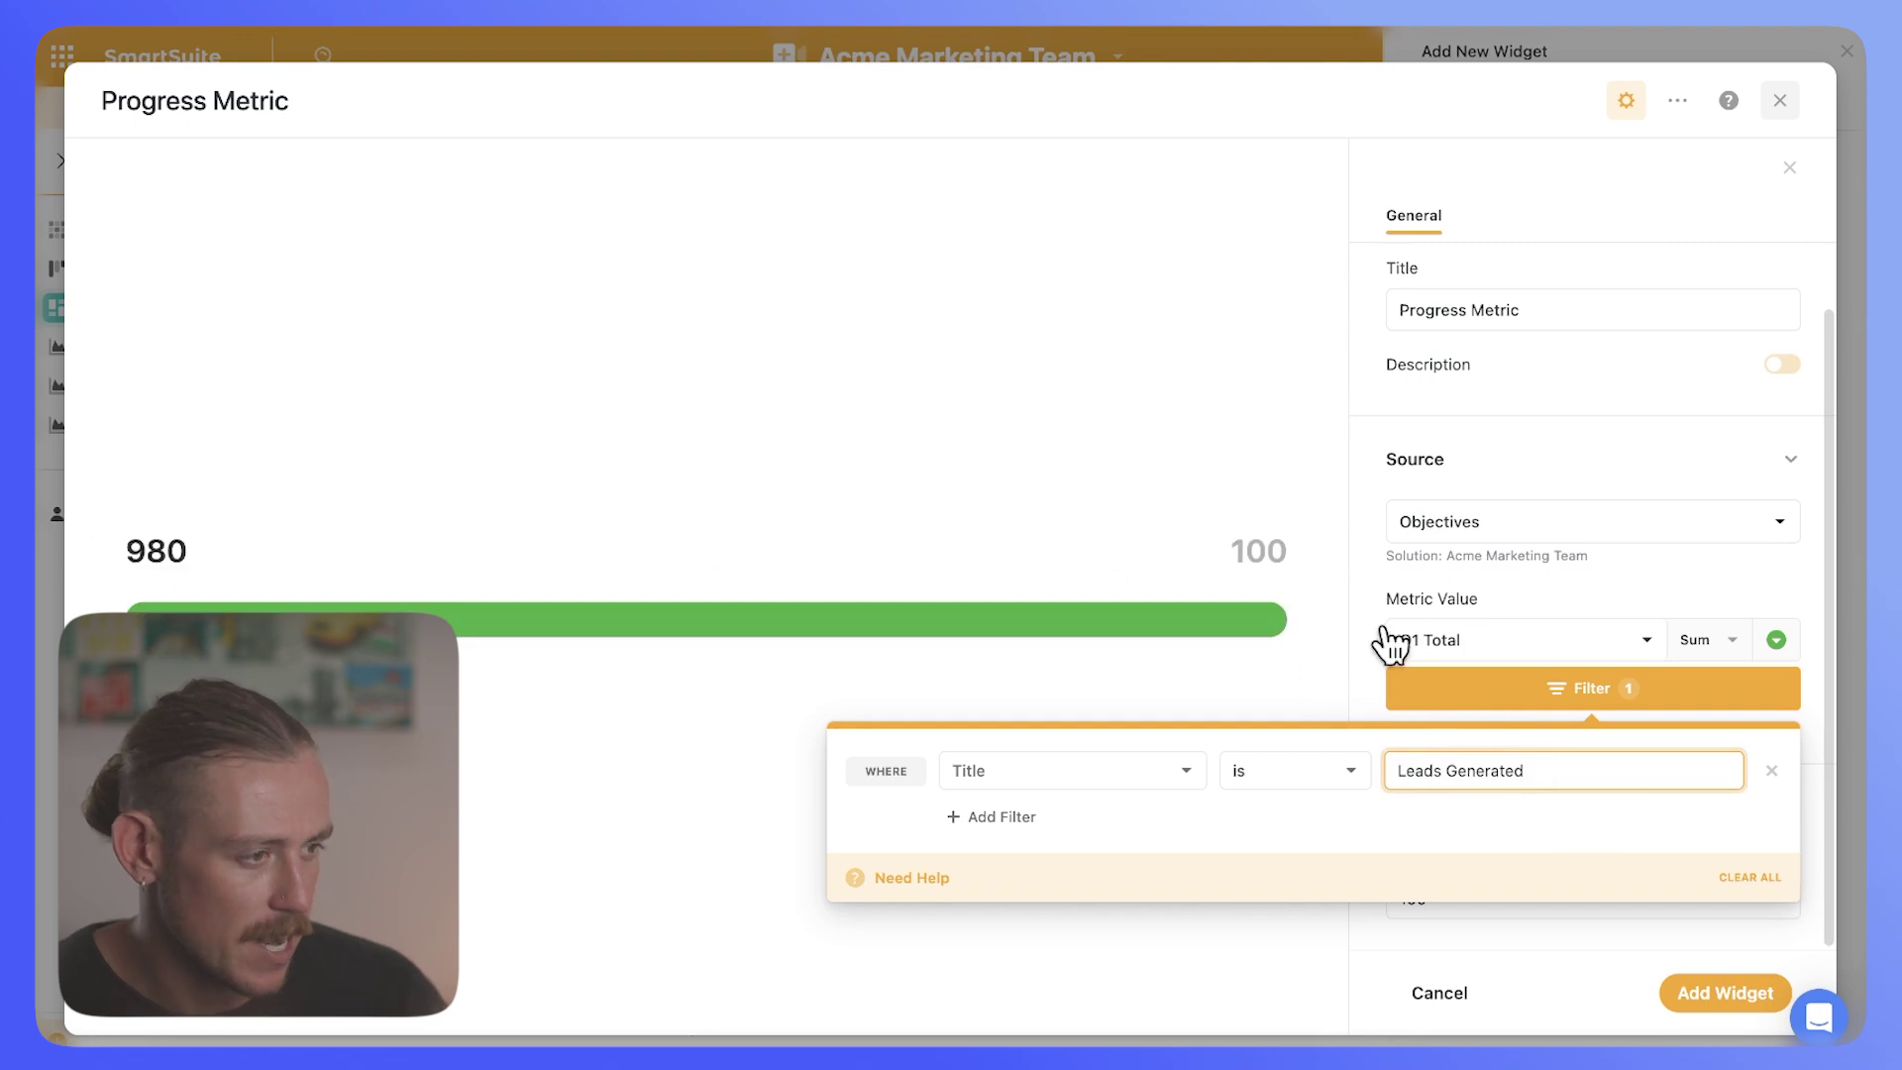
left_click(1370, 646)
left_click(1436, 902)
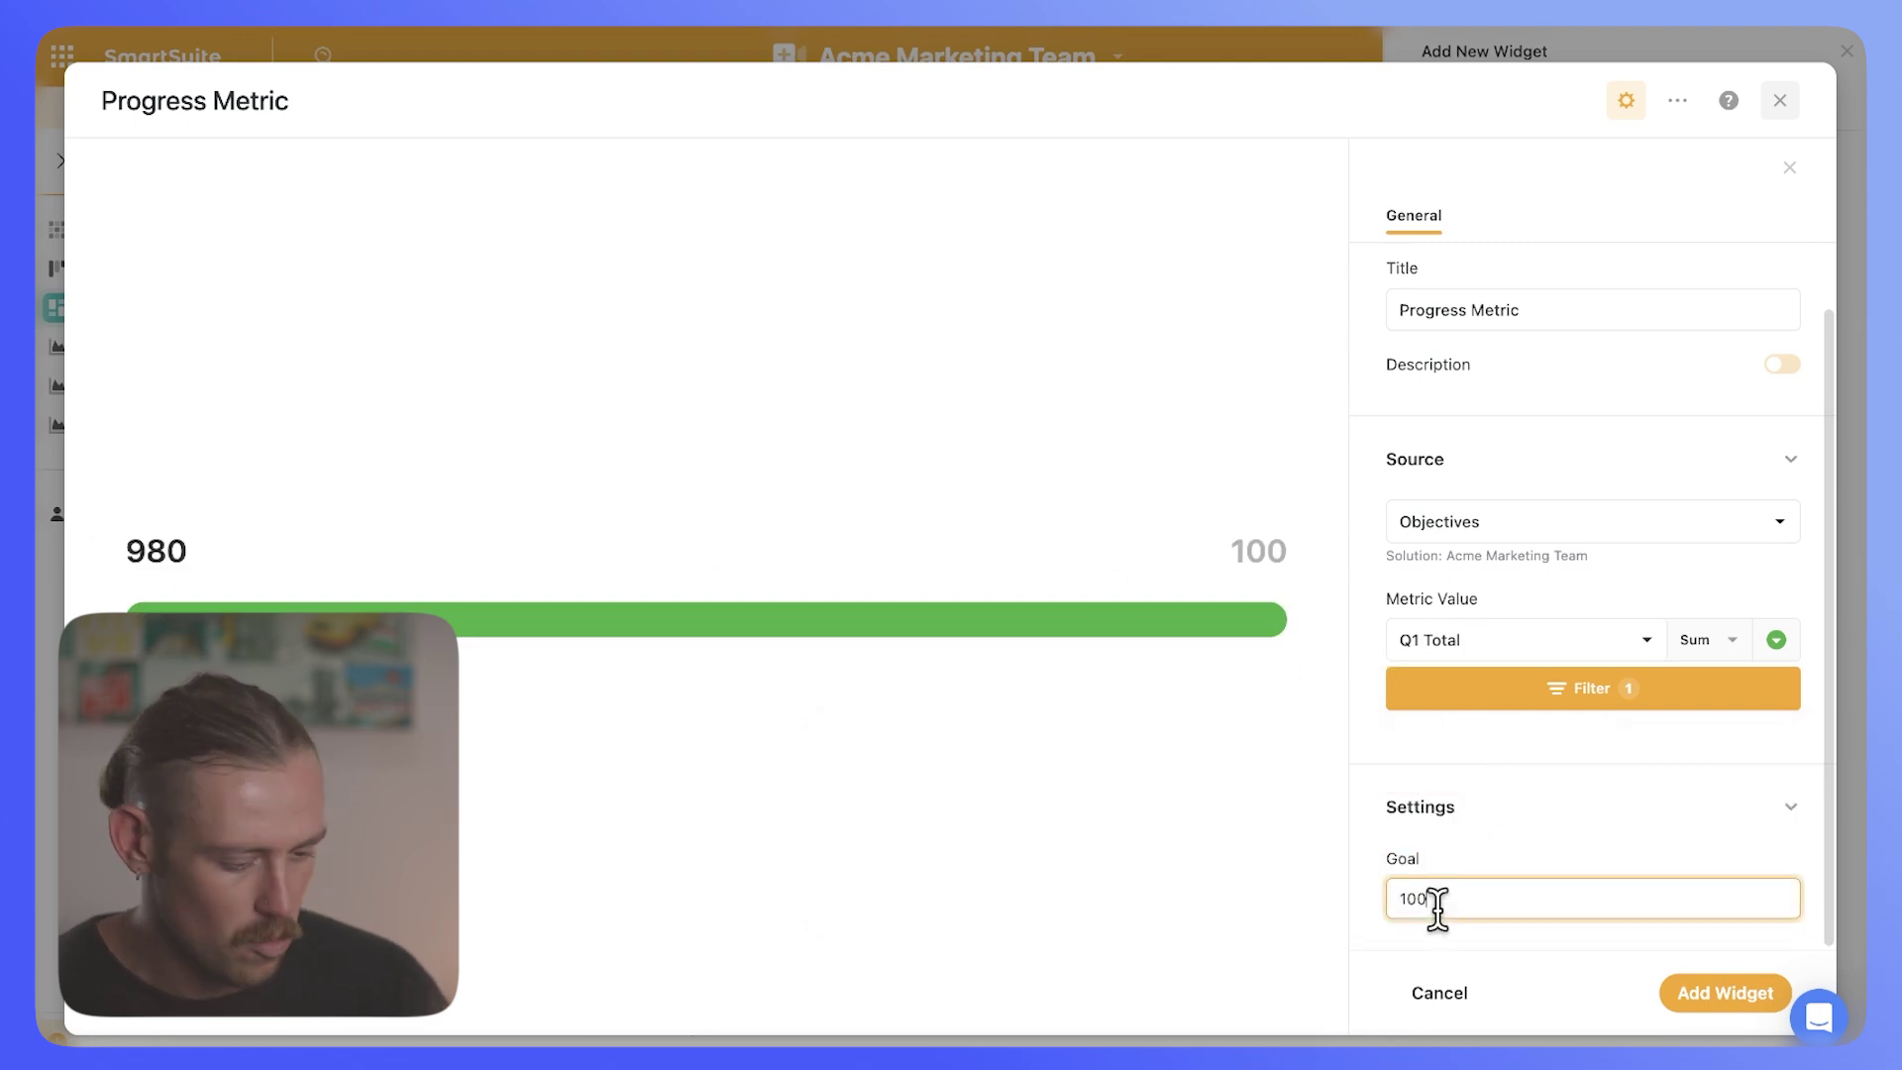
key("BackSpace")
type("200")
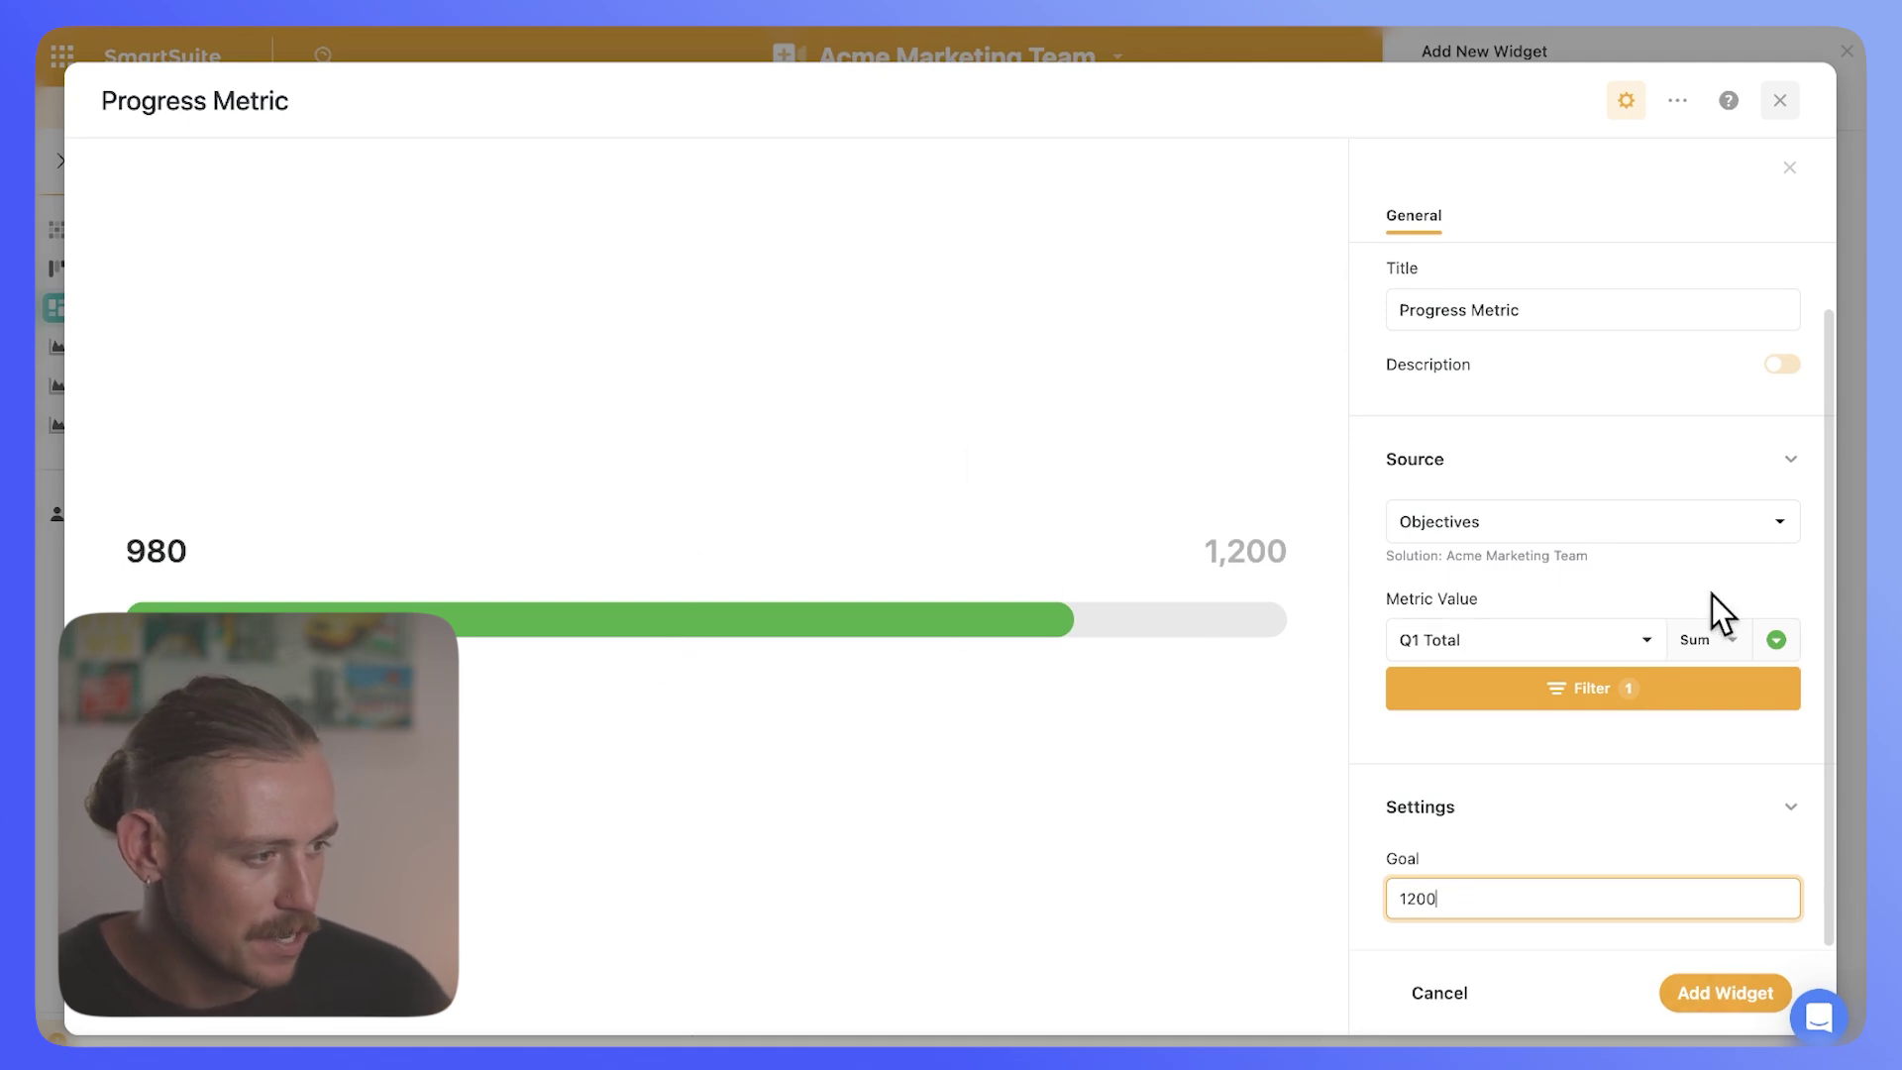
left_click(1776, 639)
left_click(1446, 705)
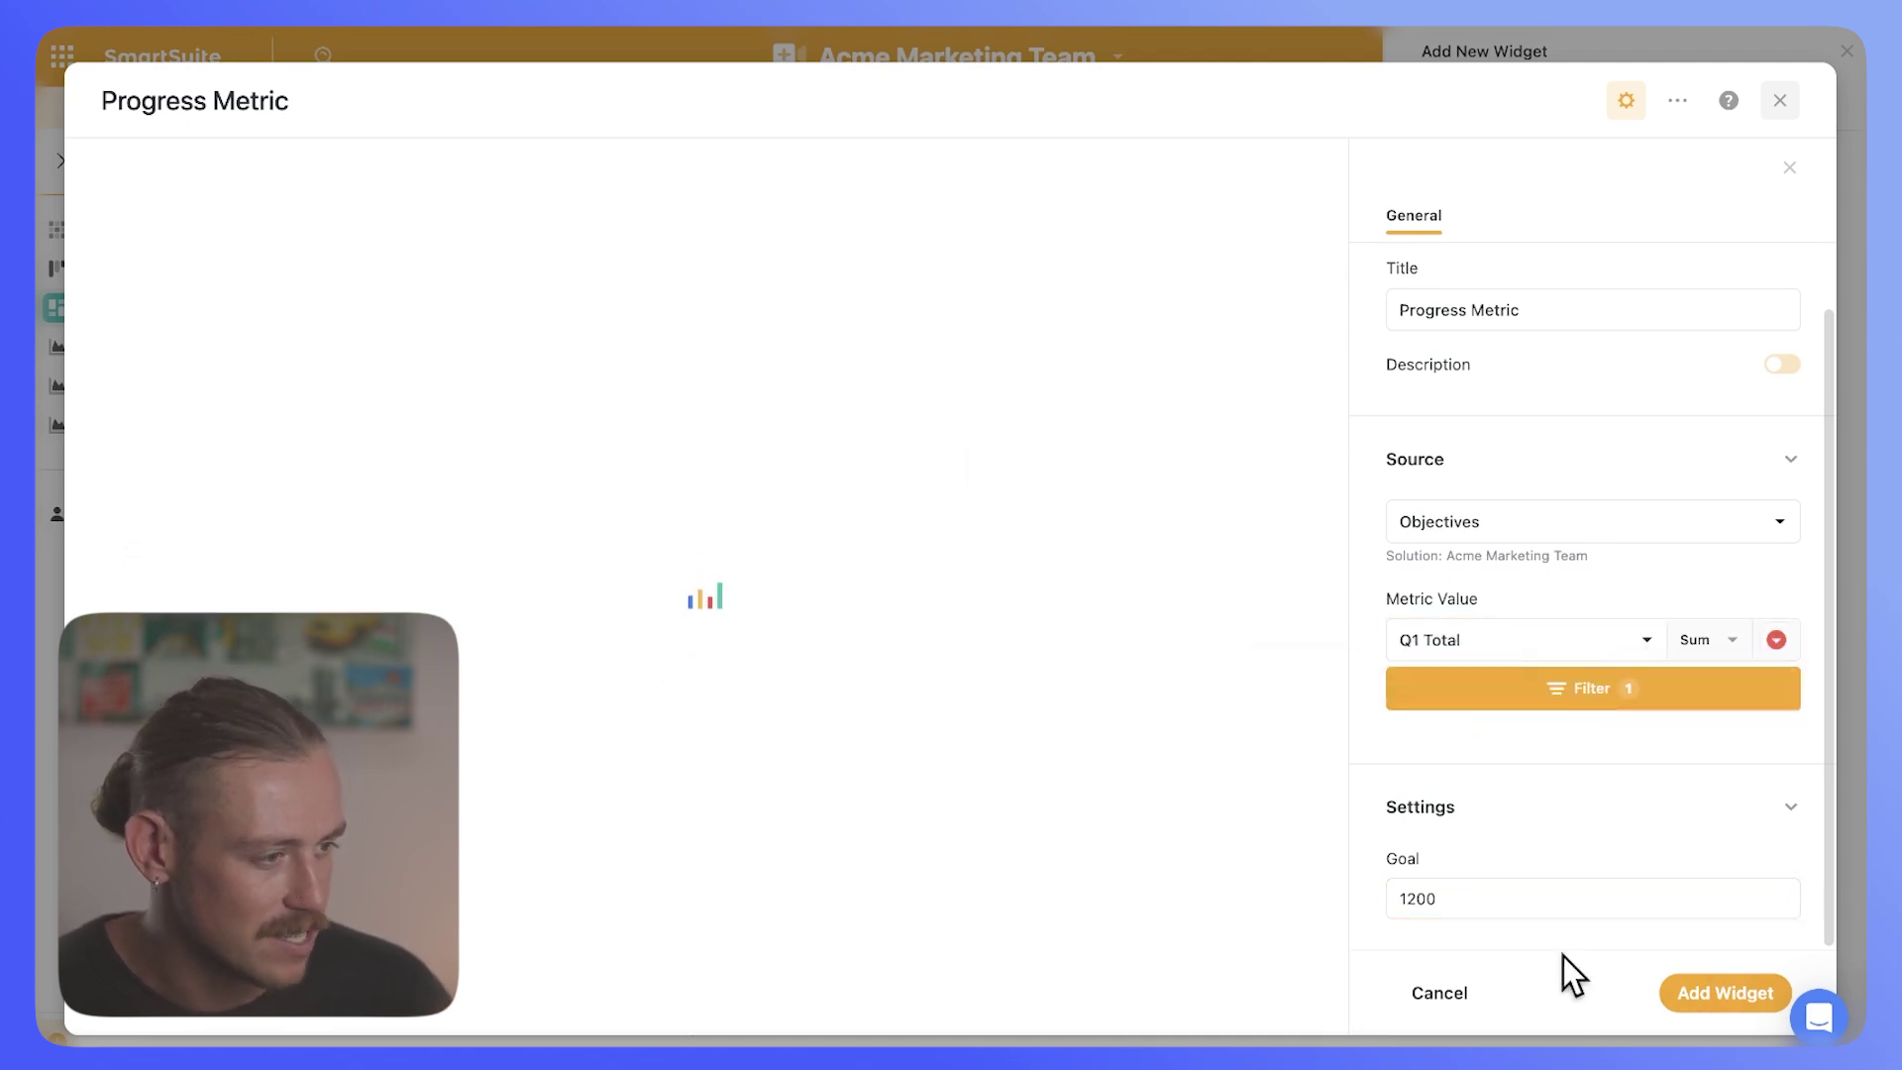
left_click(1697, 999)
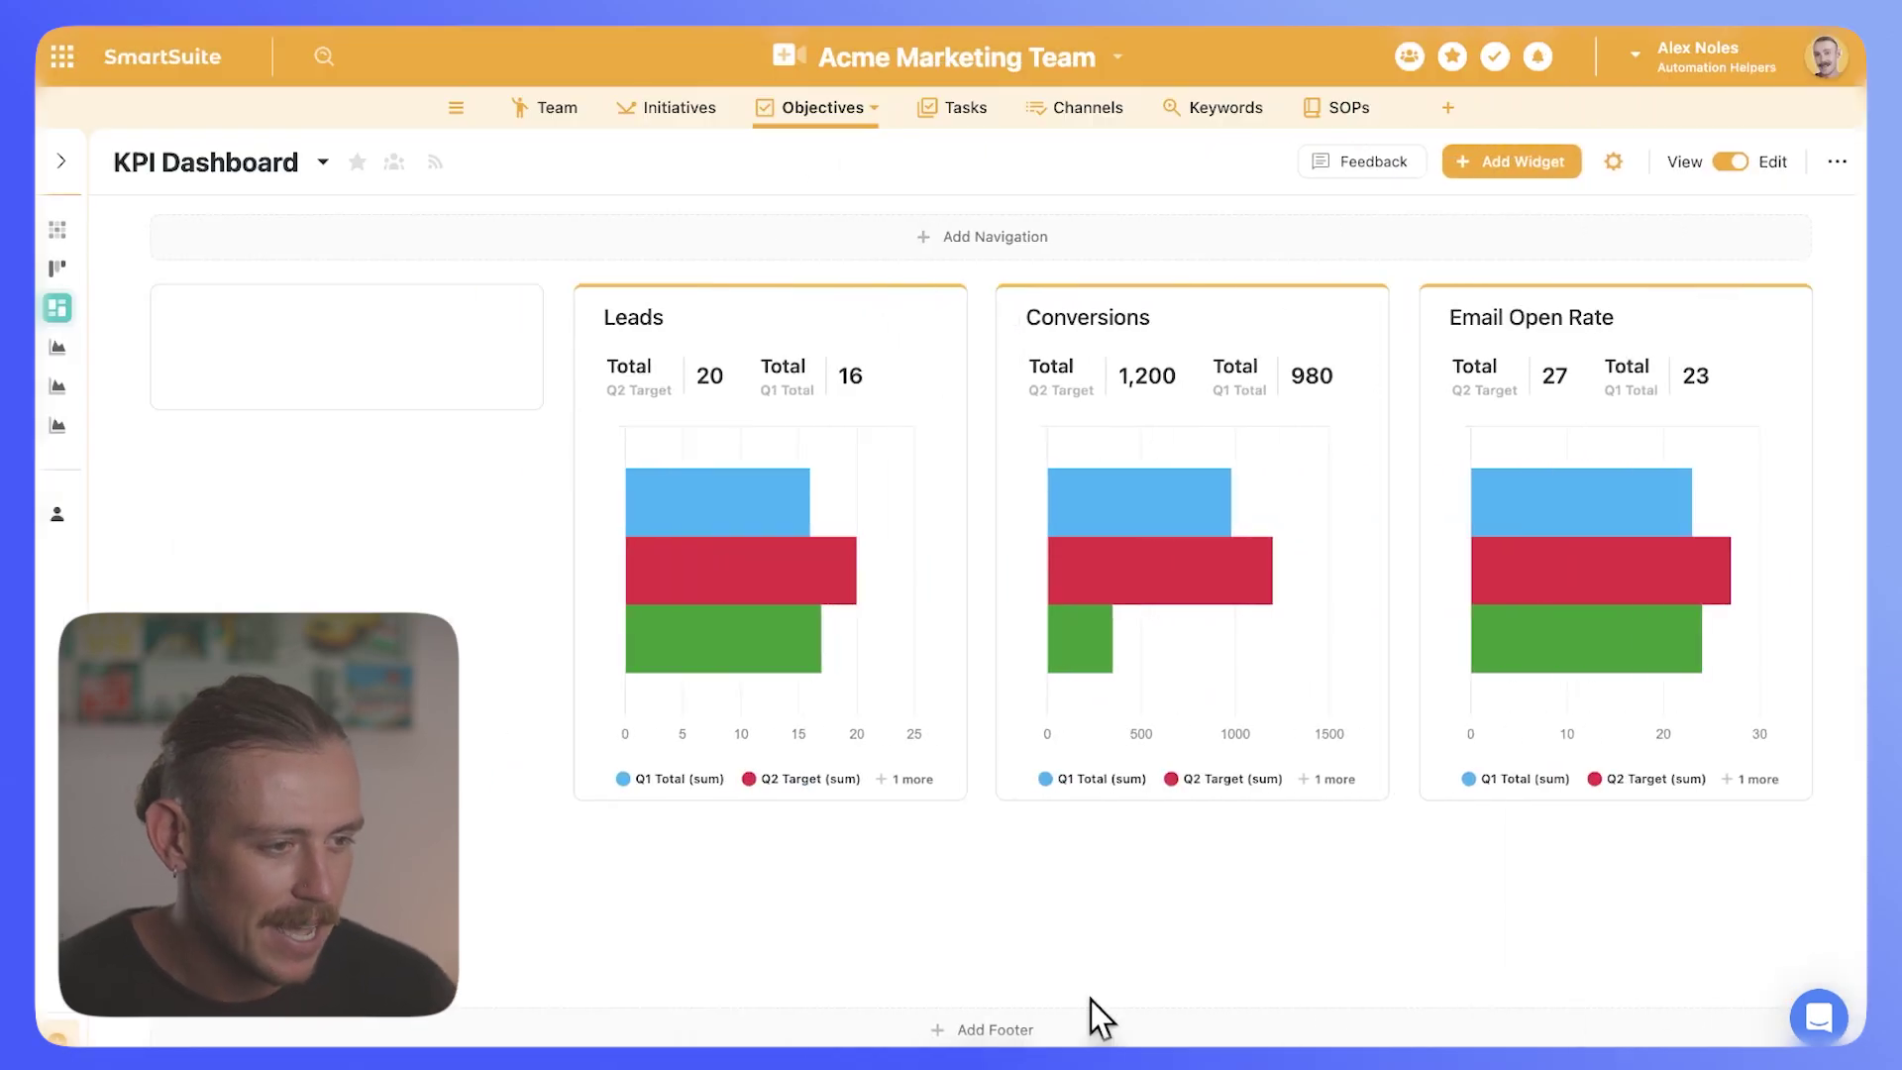
left_click_drag(350, 414, 341, 476)
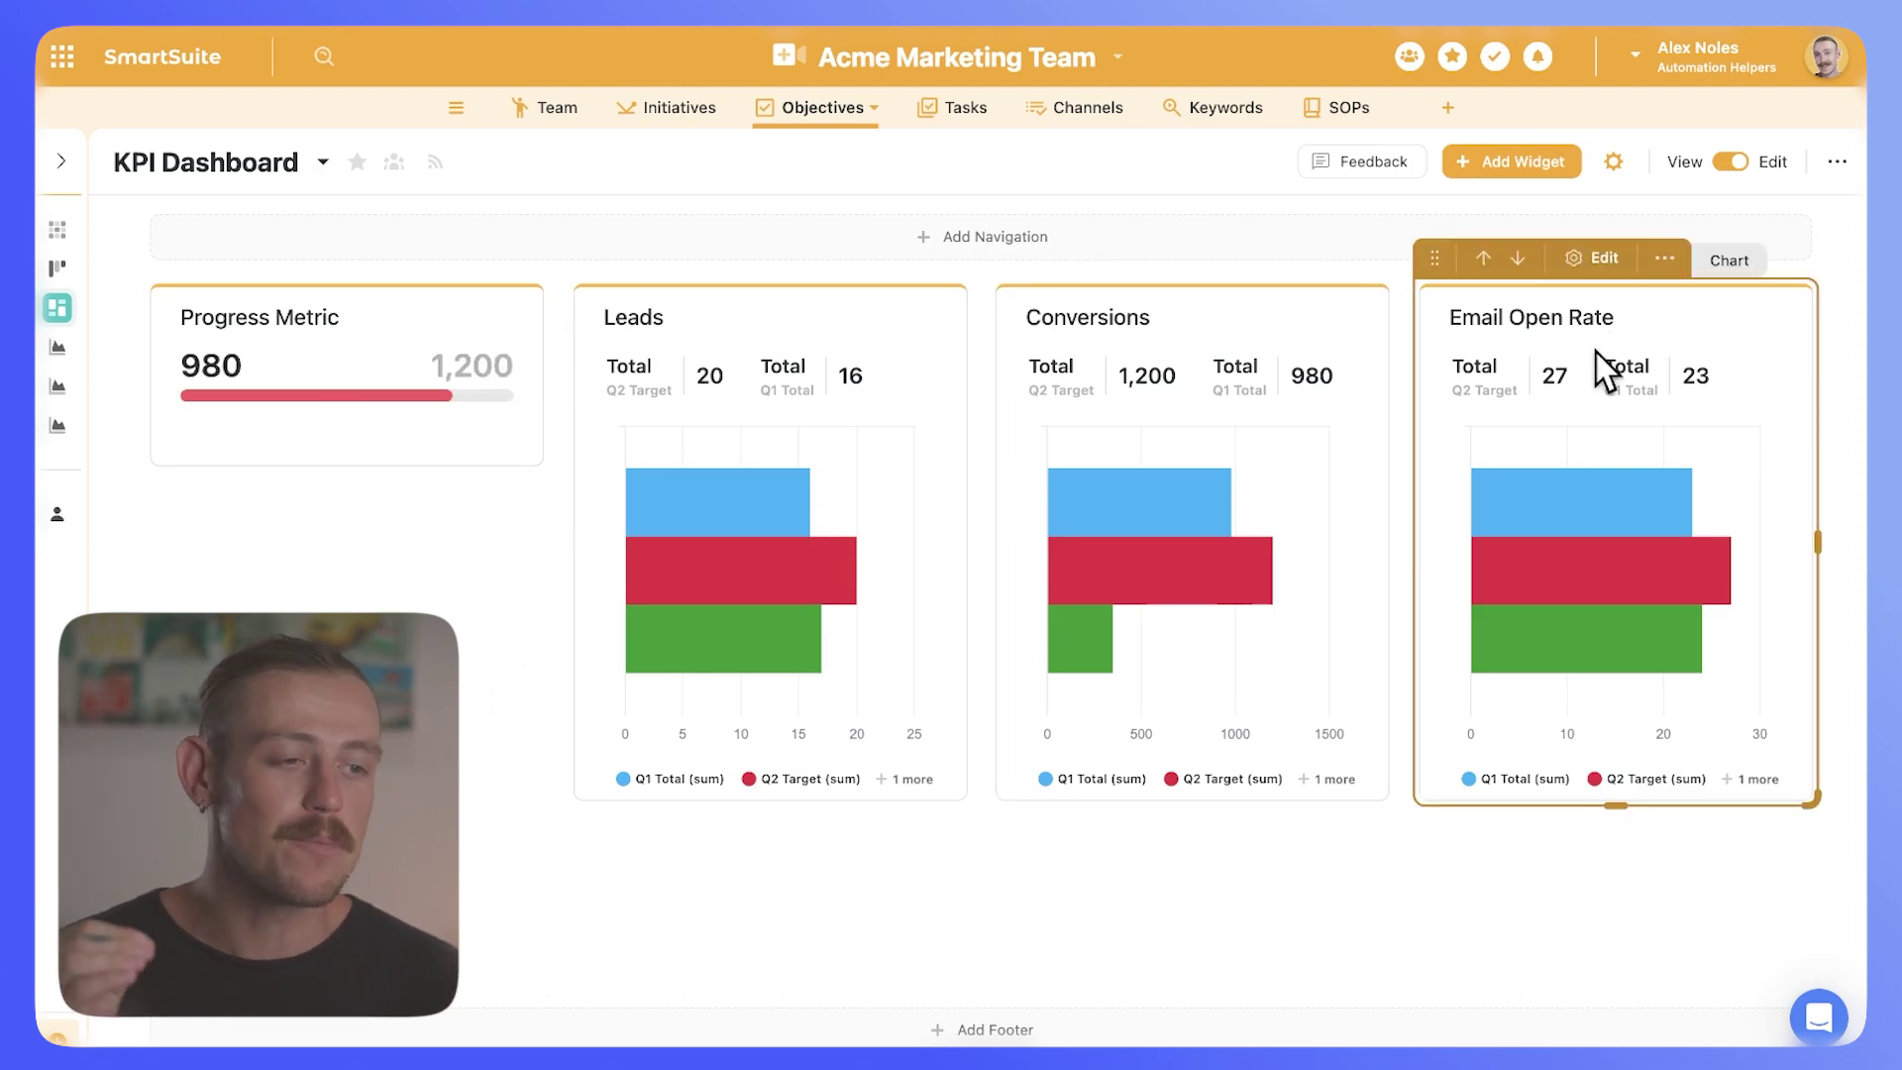
- Add a Record Selector widget sourced from the Tasks table
left_click(1538, 169)
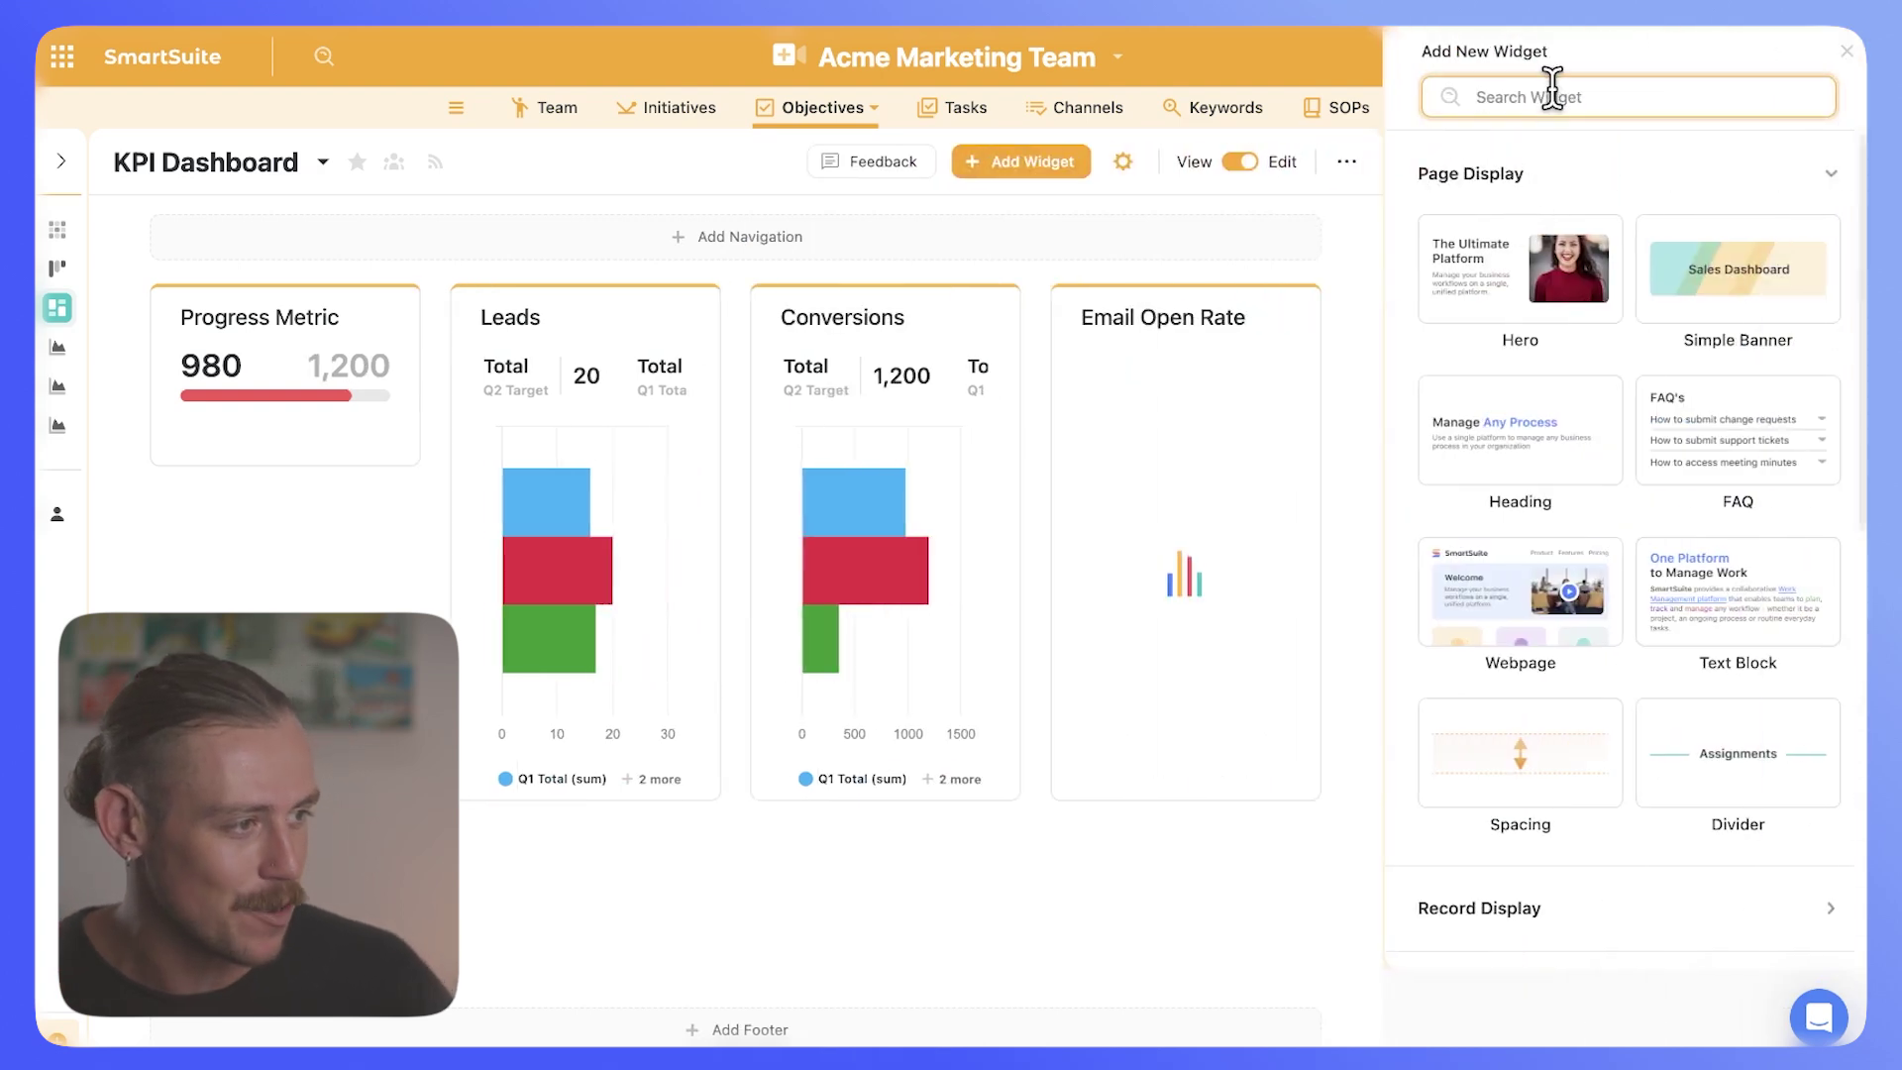
type("rec")
left_click(1558, 266)
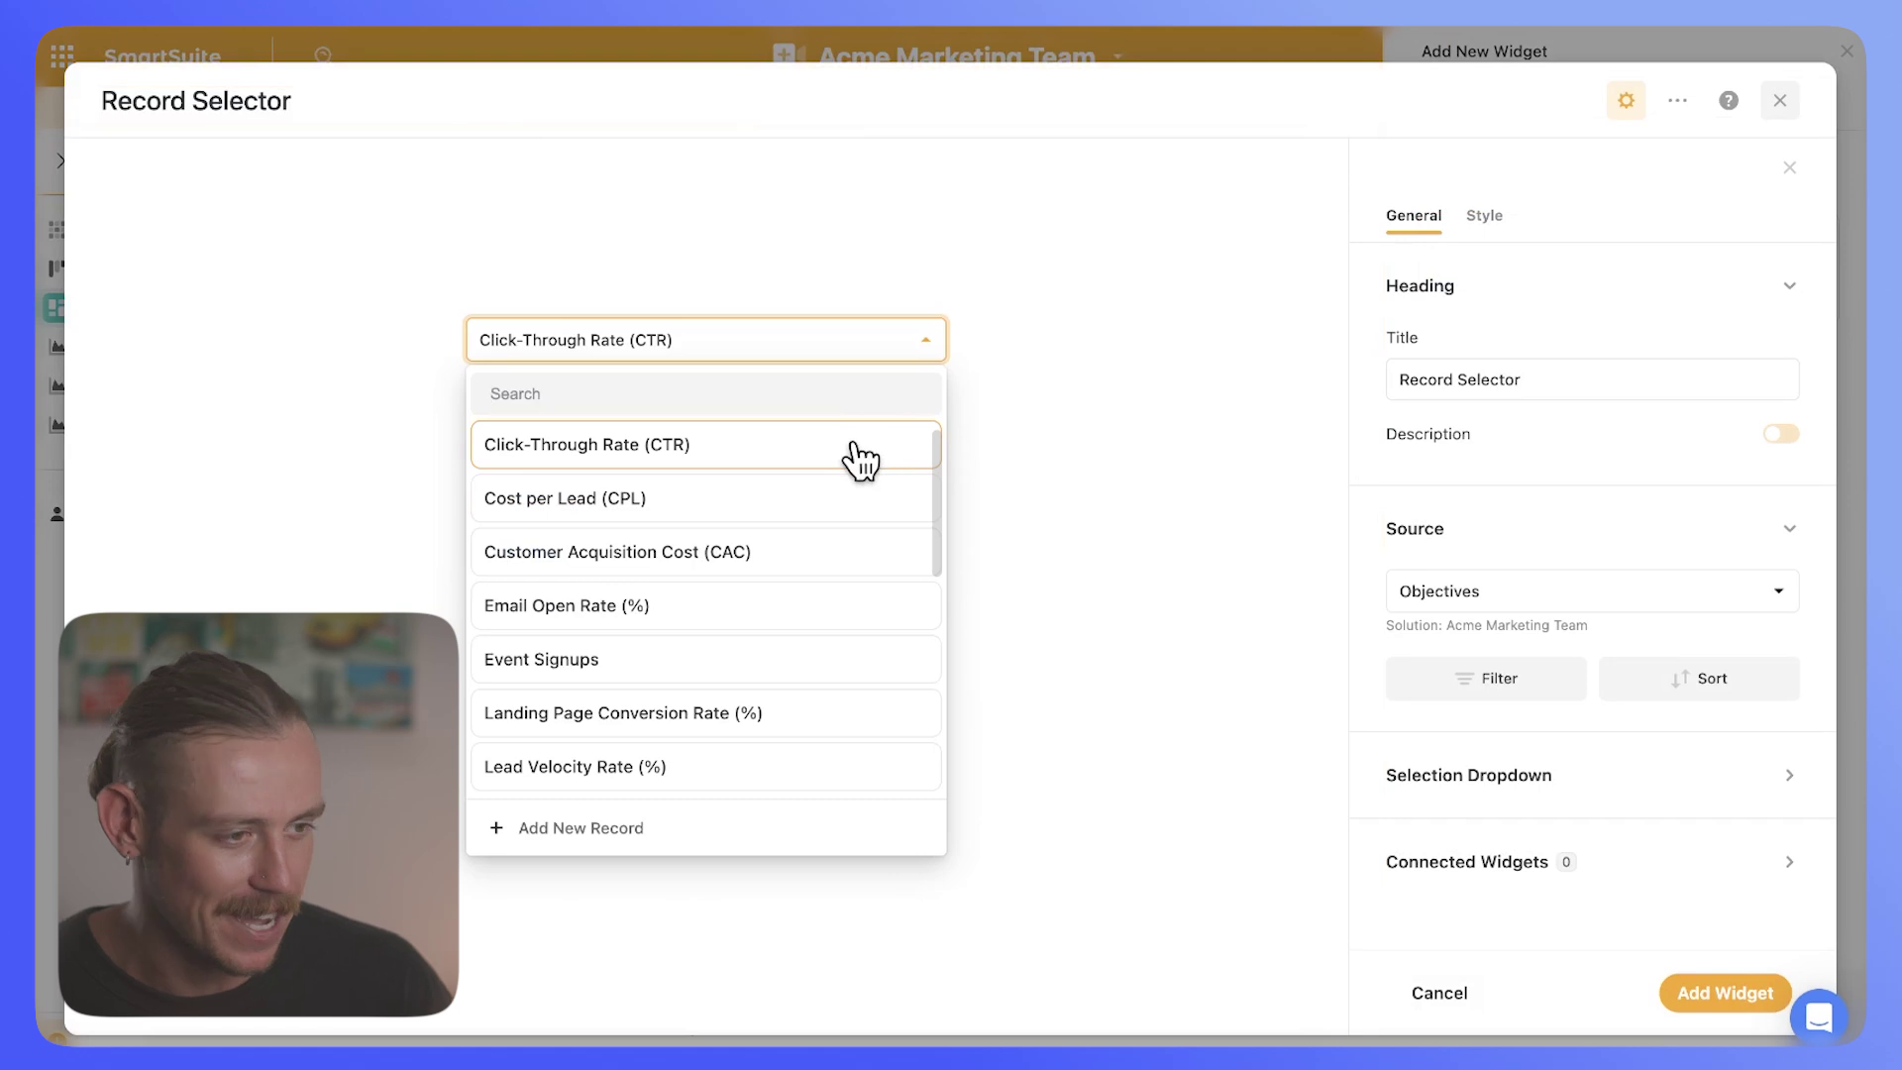
left_click(1476, 594)
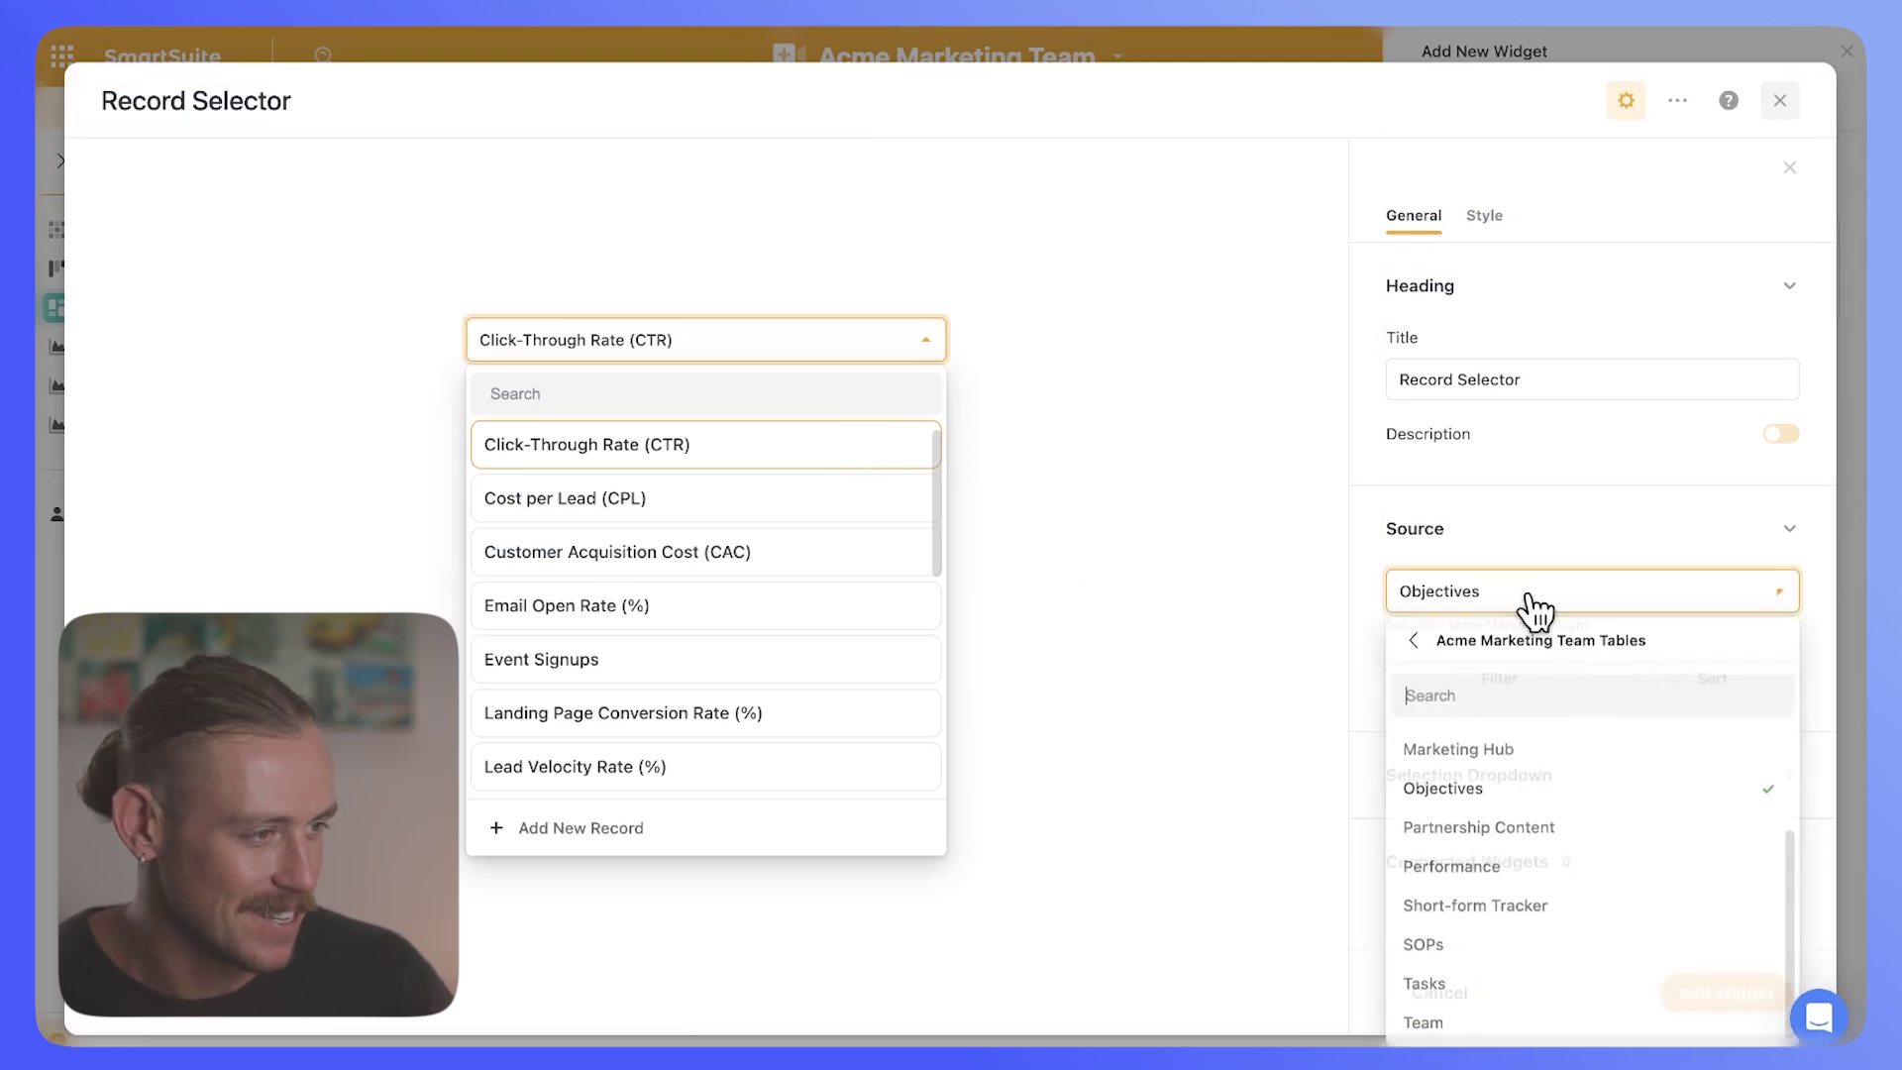
left_click(1486, 978)
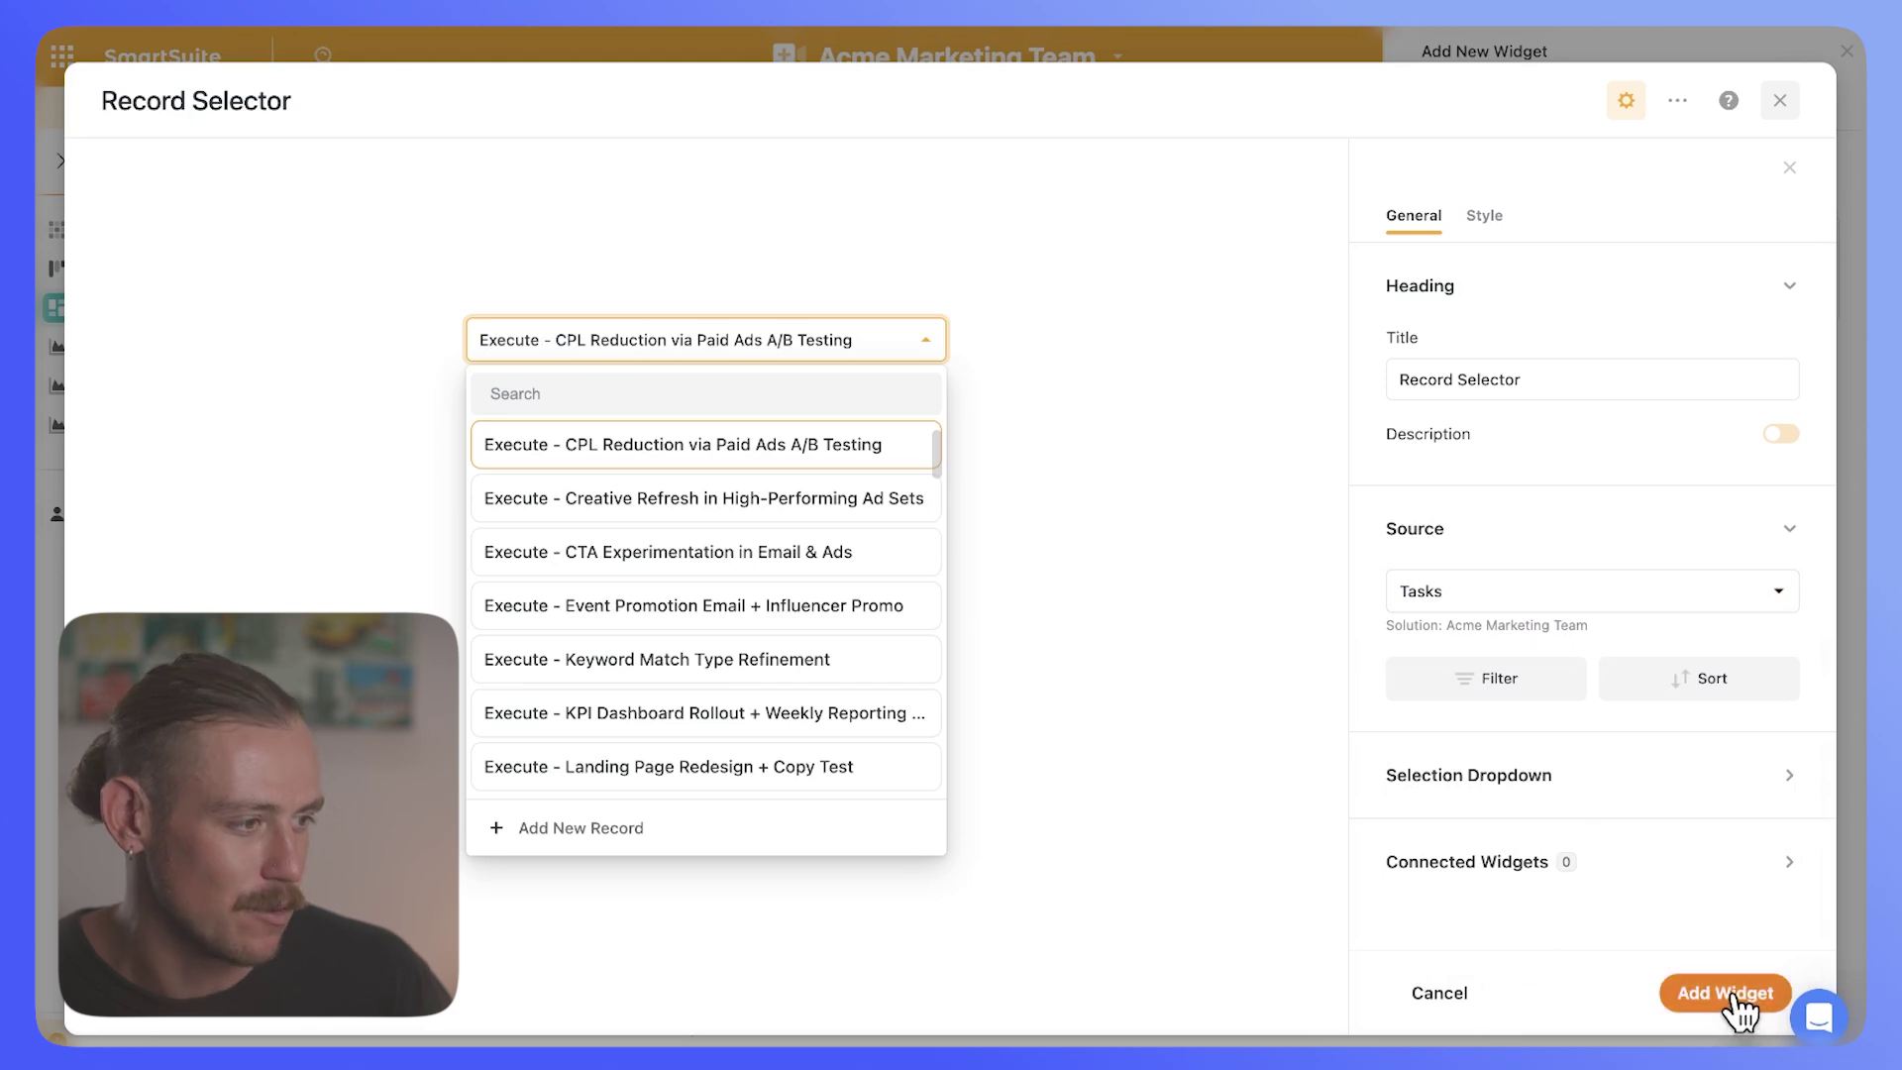
left_click(1728, 993)
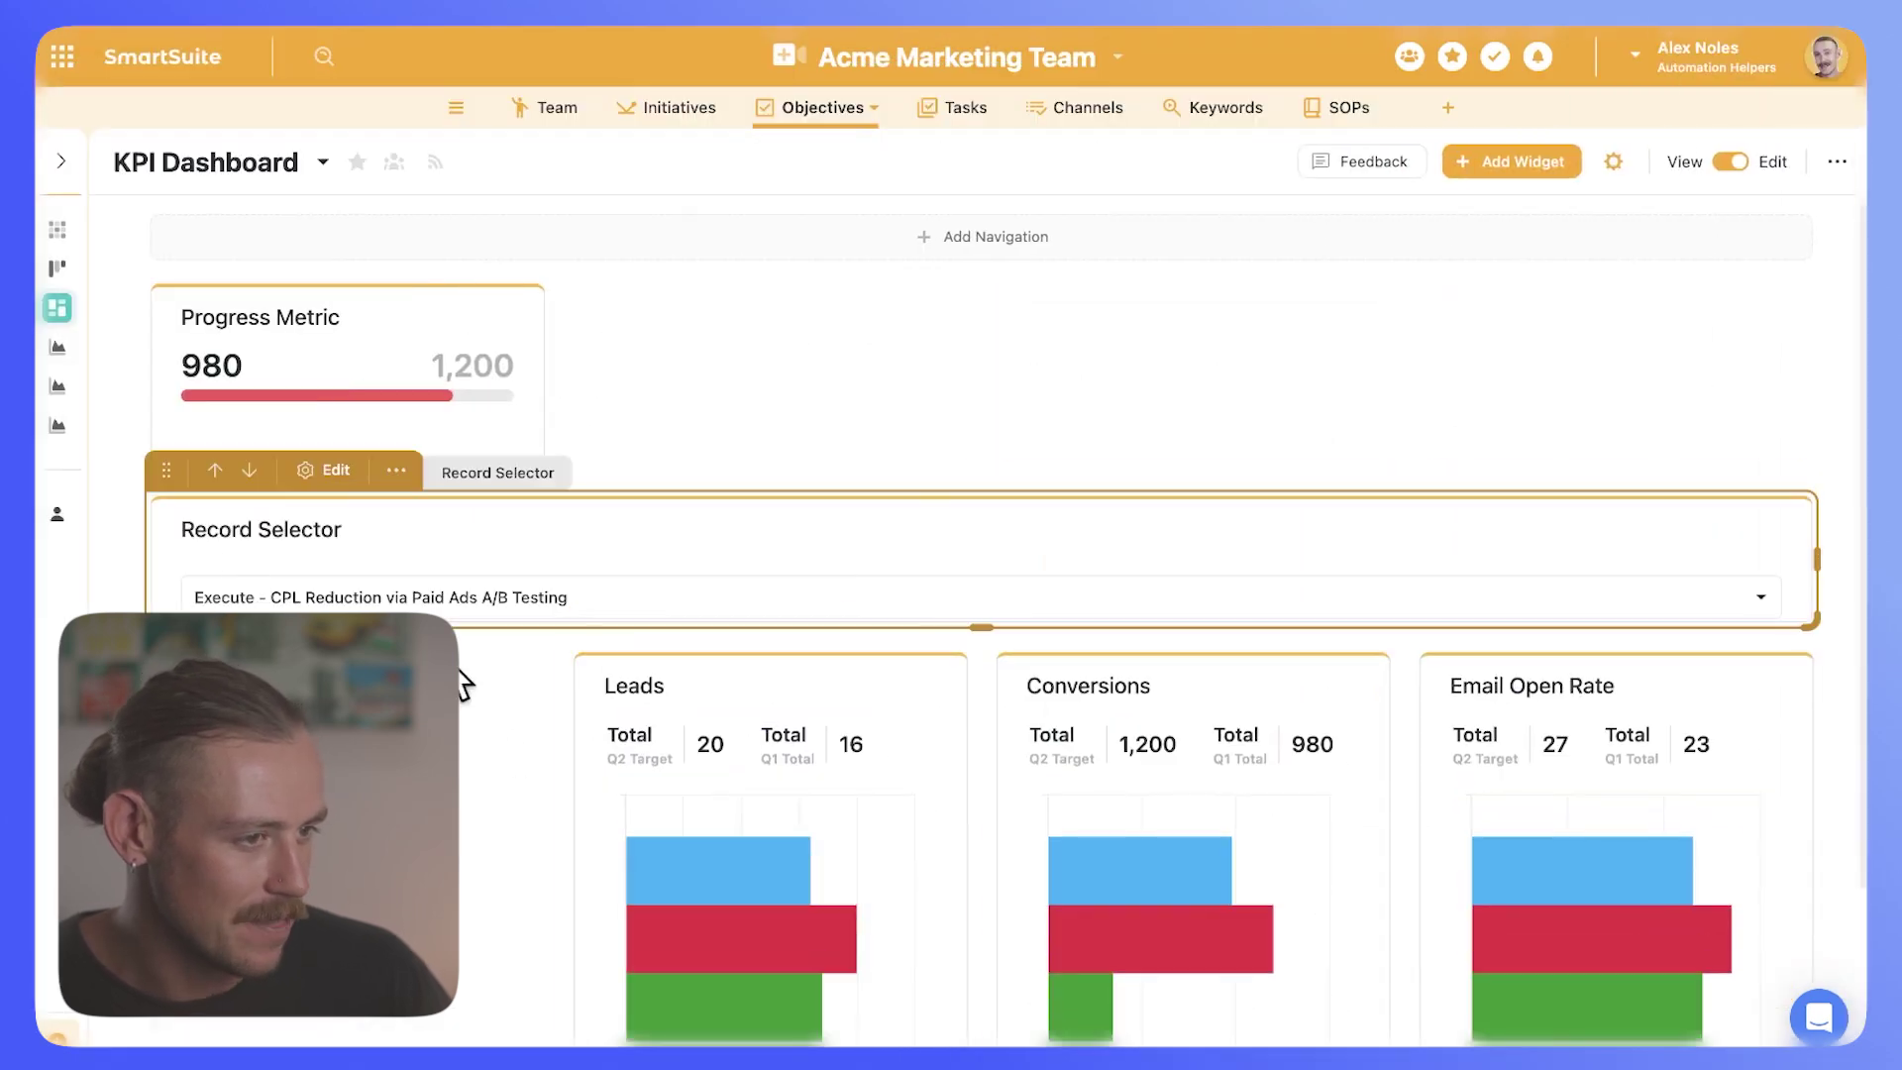
- Resize and move the Record Selector to one column beneath the Progress Metric
left_click_drag(981, 627, 966, 705)
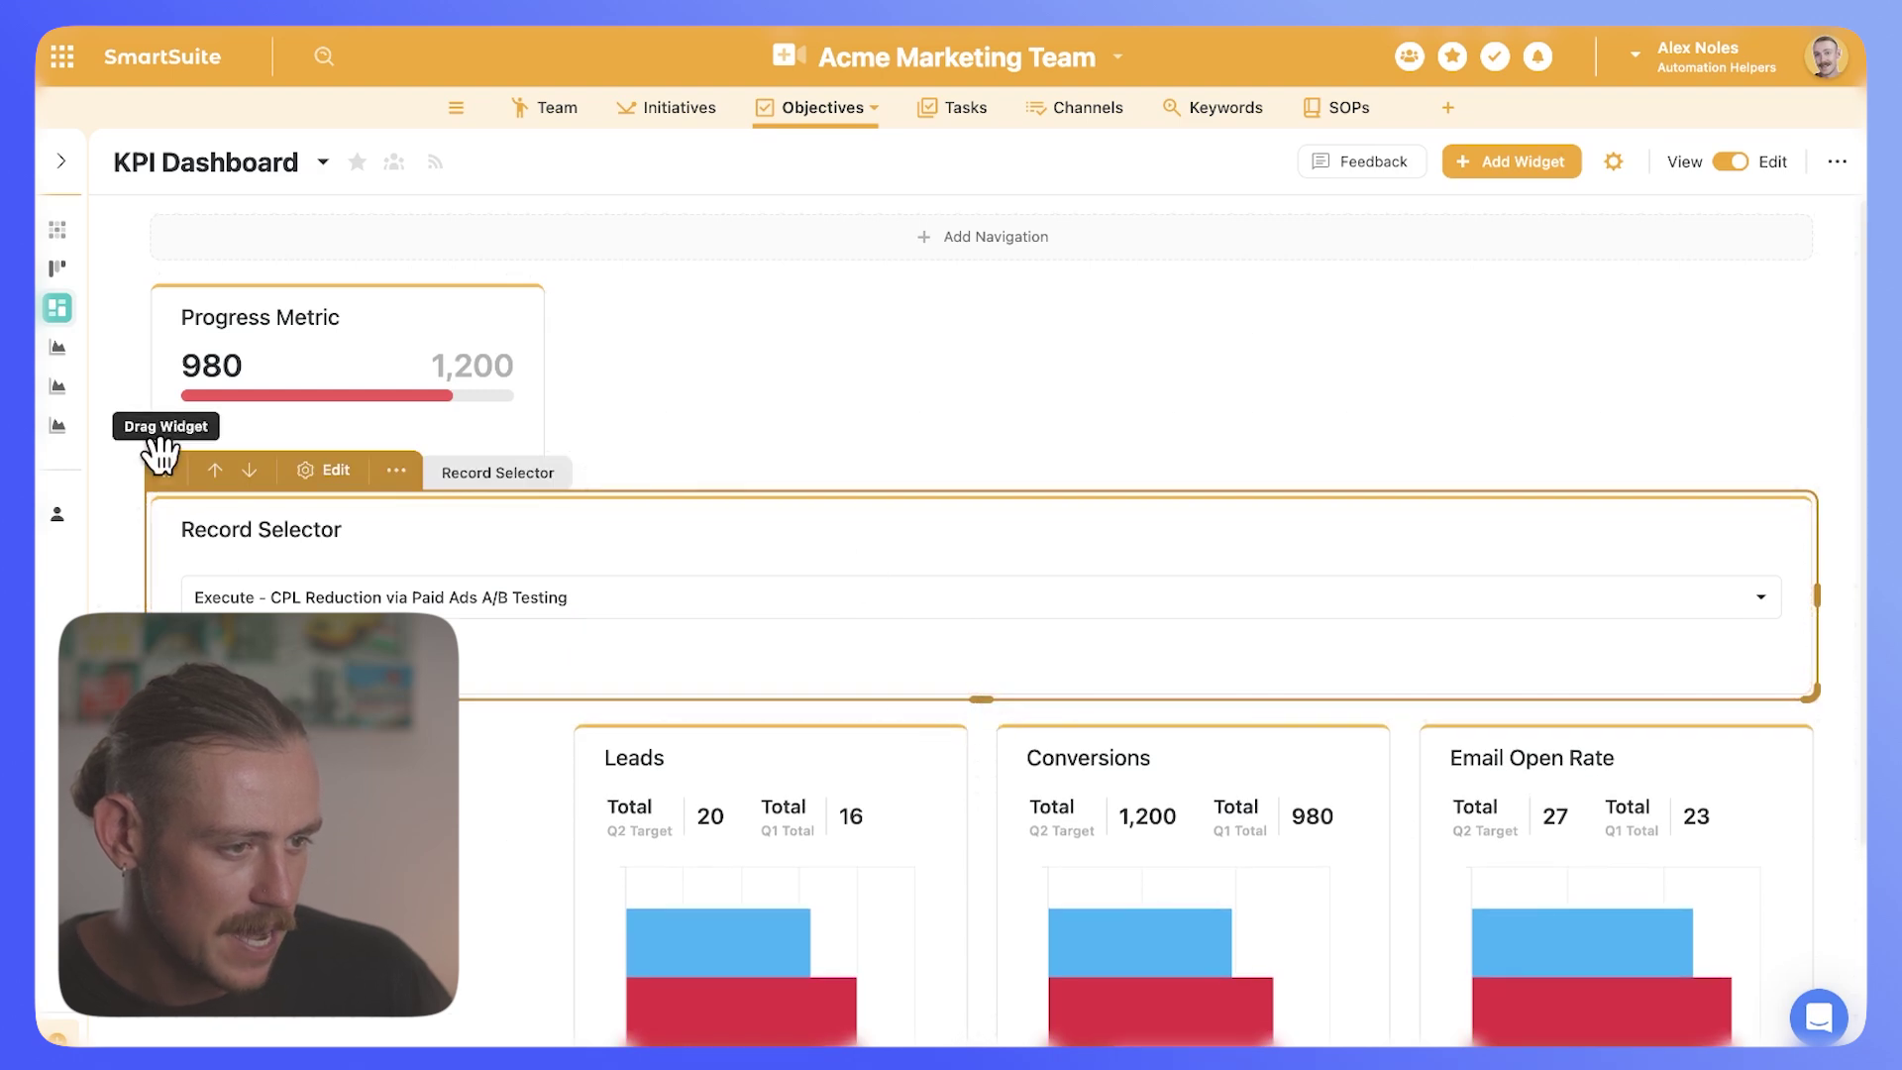
left_click_drag(1816, 594, 1332, 594)
left_click_drag(157, 470, 287, 526)
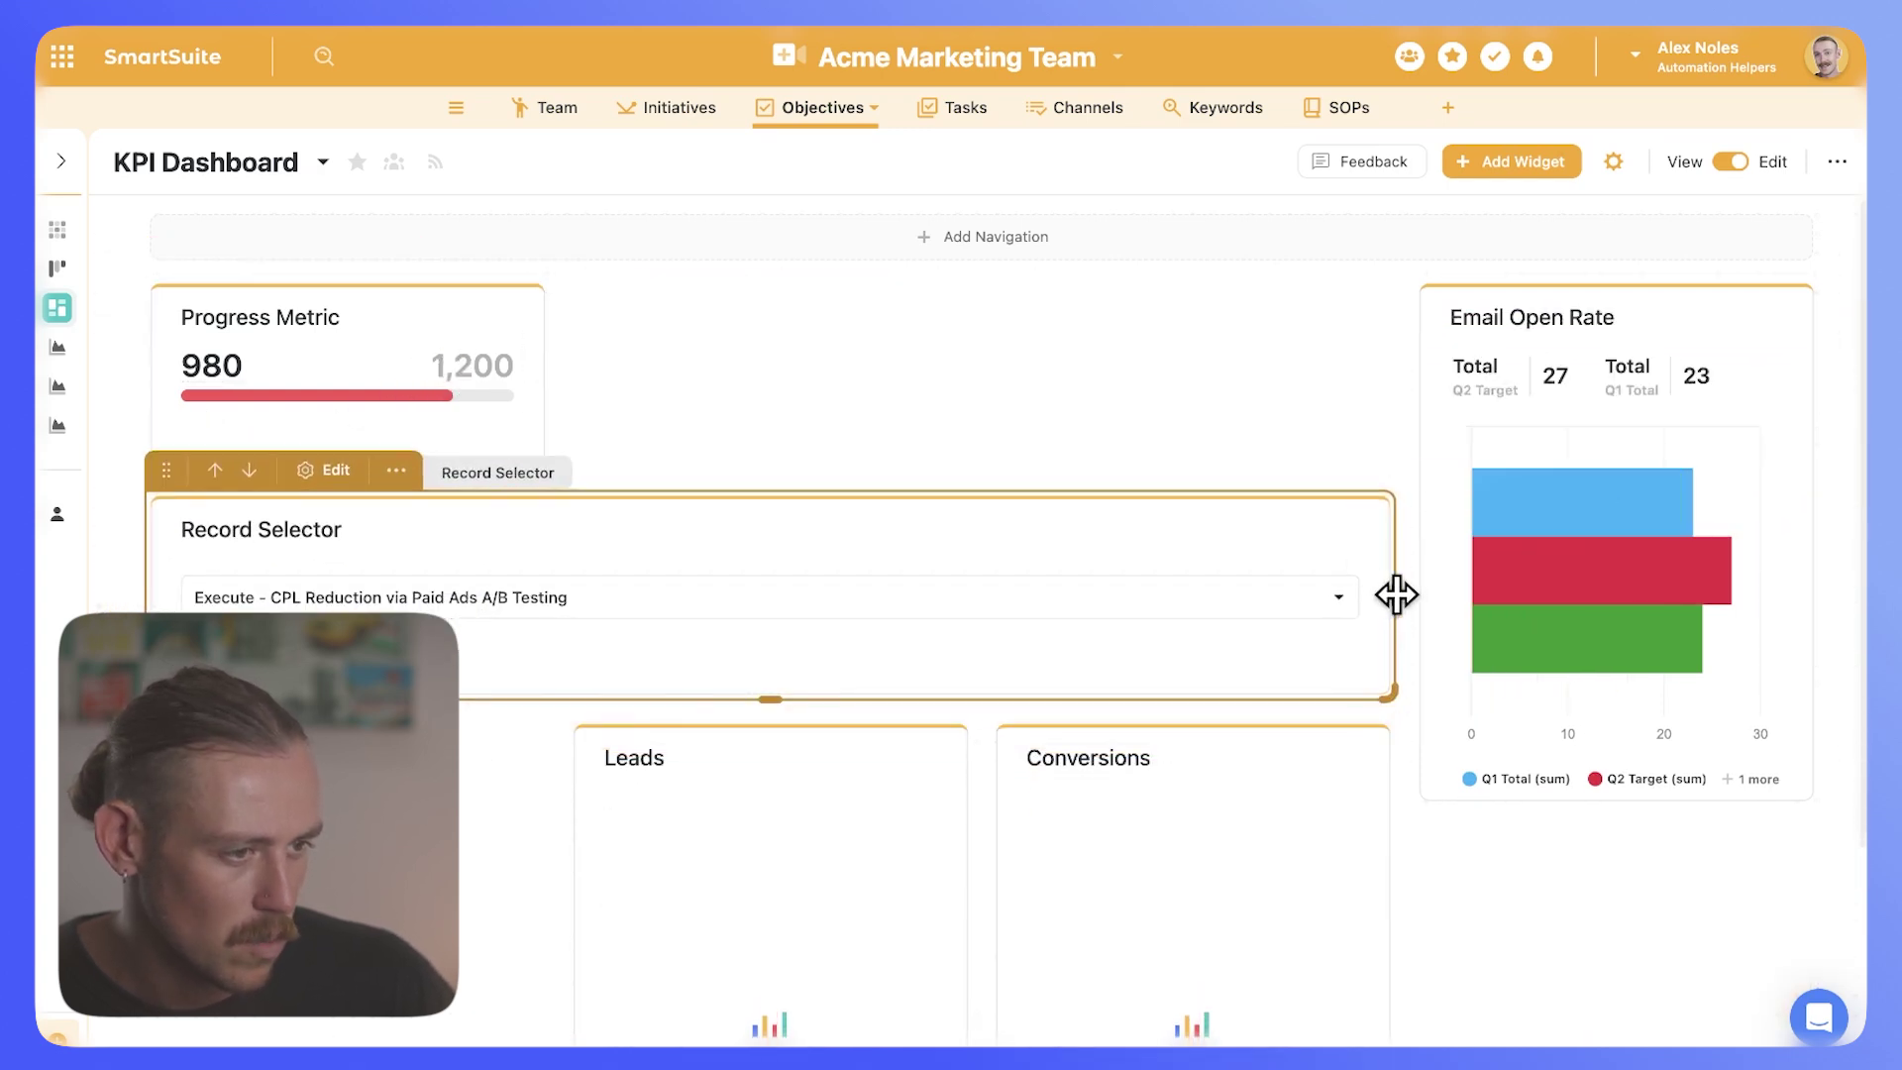
left_click_drag(1388, 599, 436, 560)
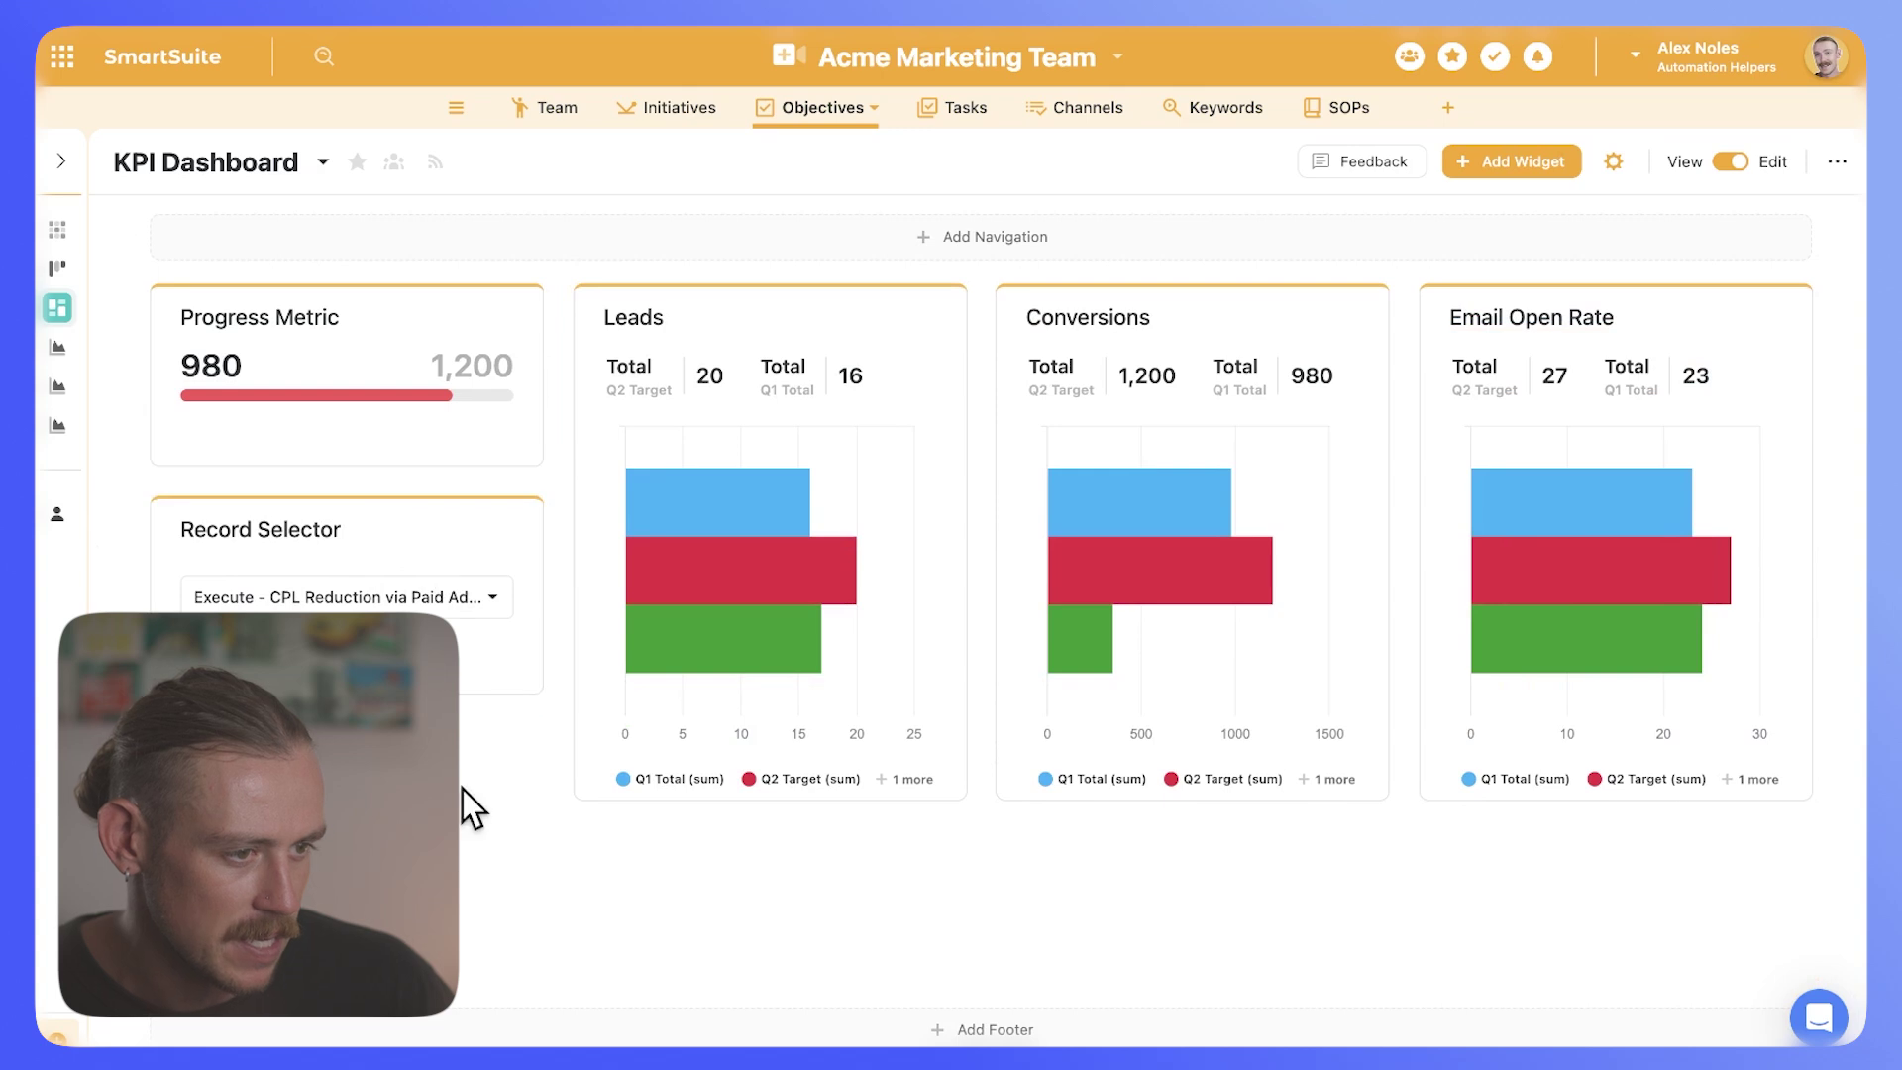
- Start a Record Details widget linked to the Record Selector
left_click(1512, 163)
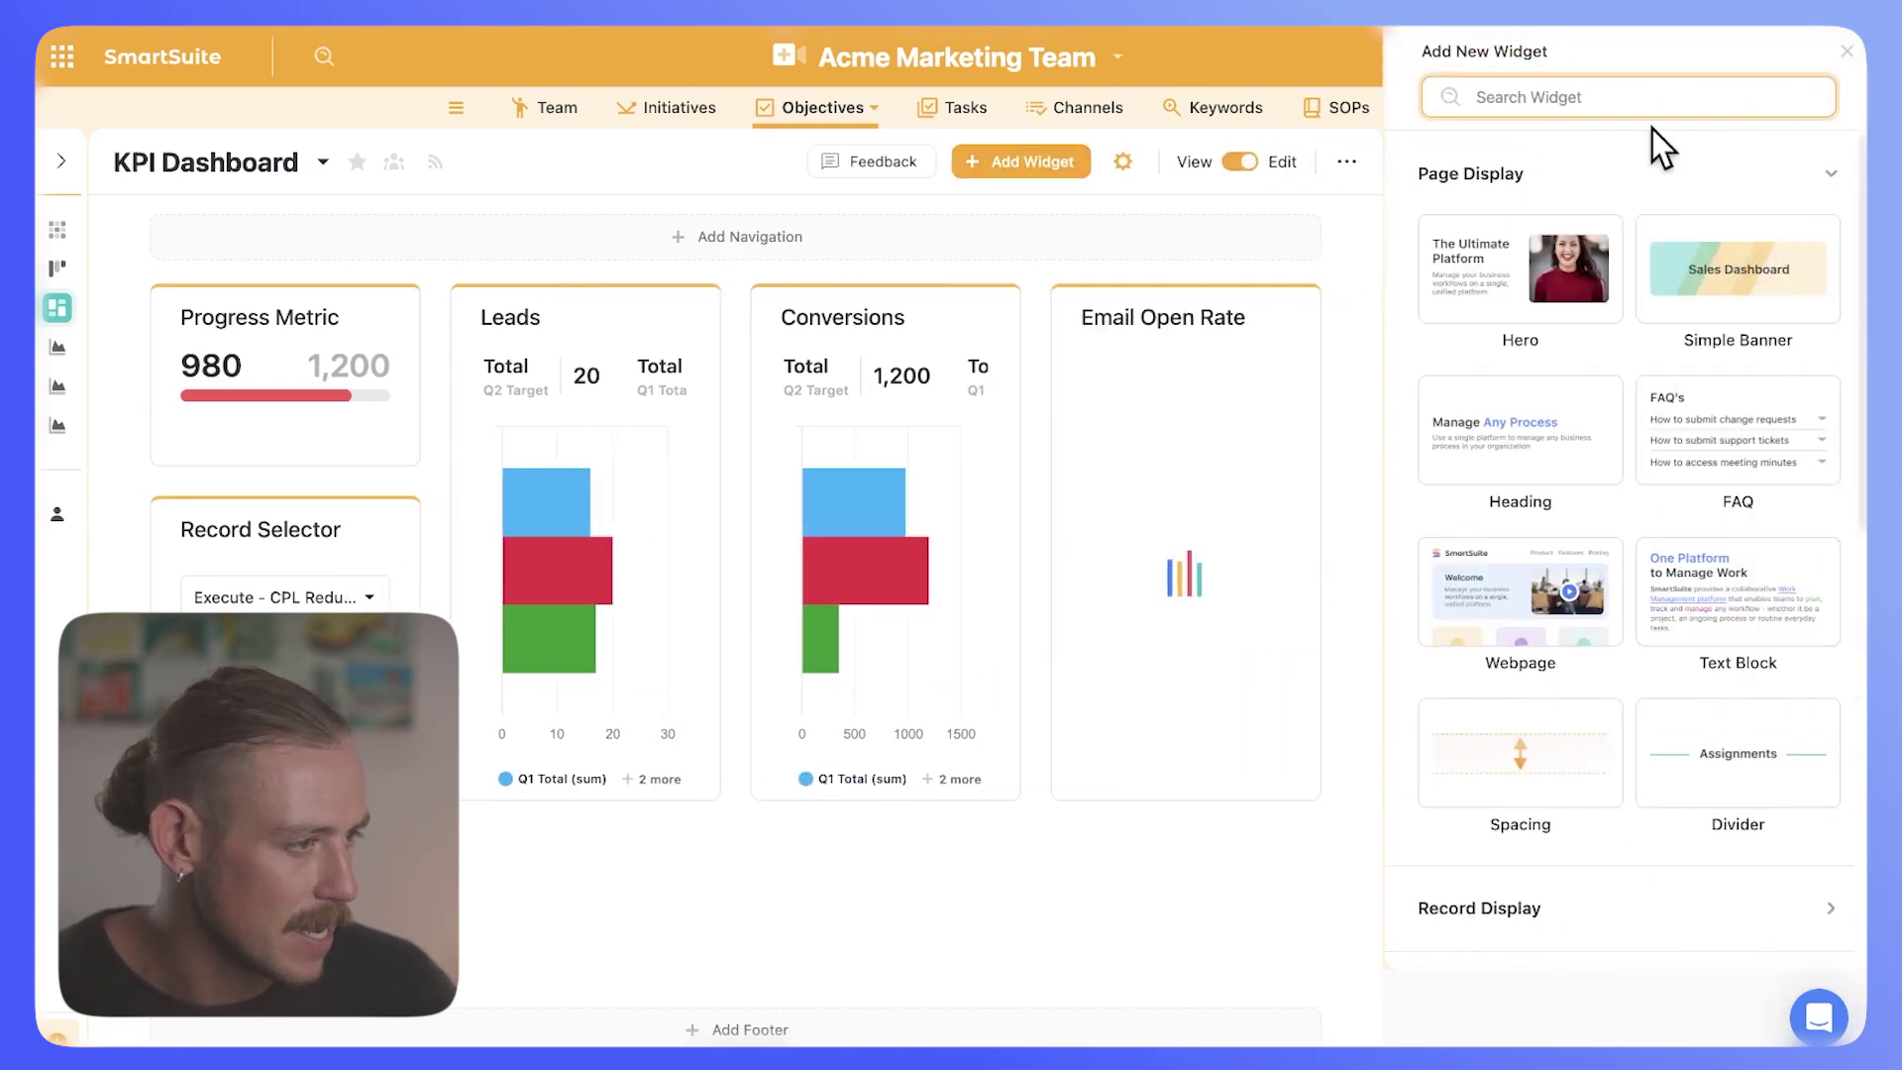
type("record")
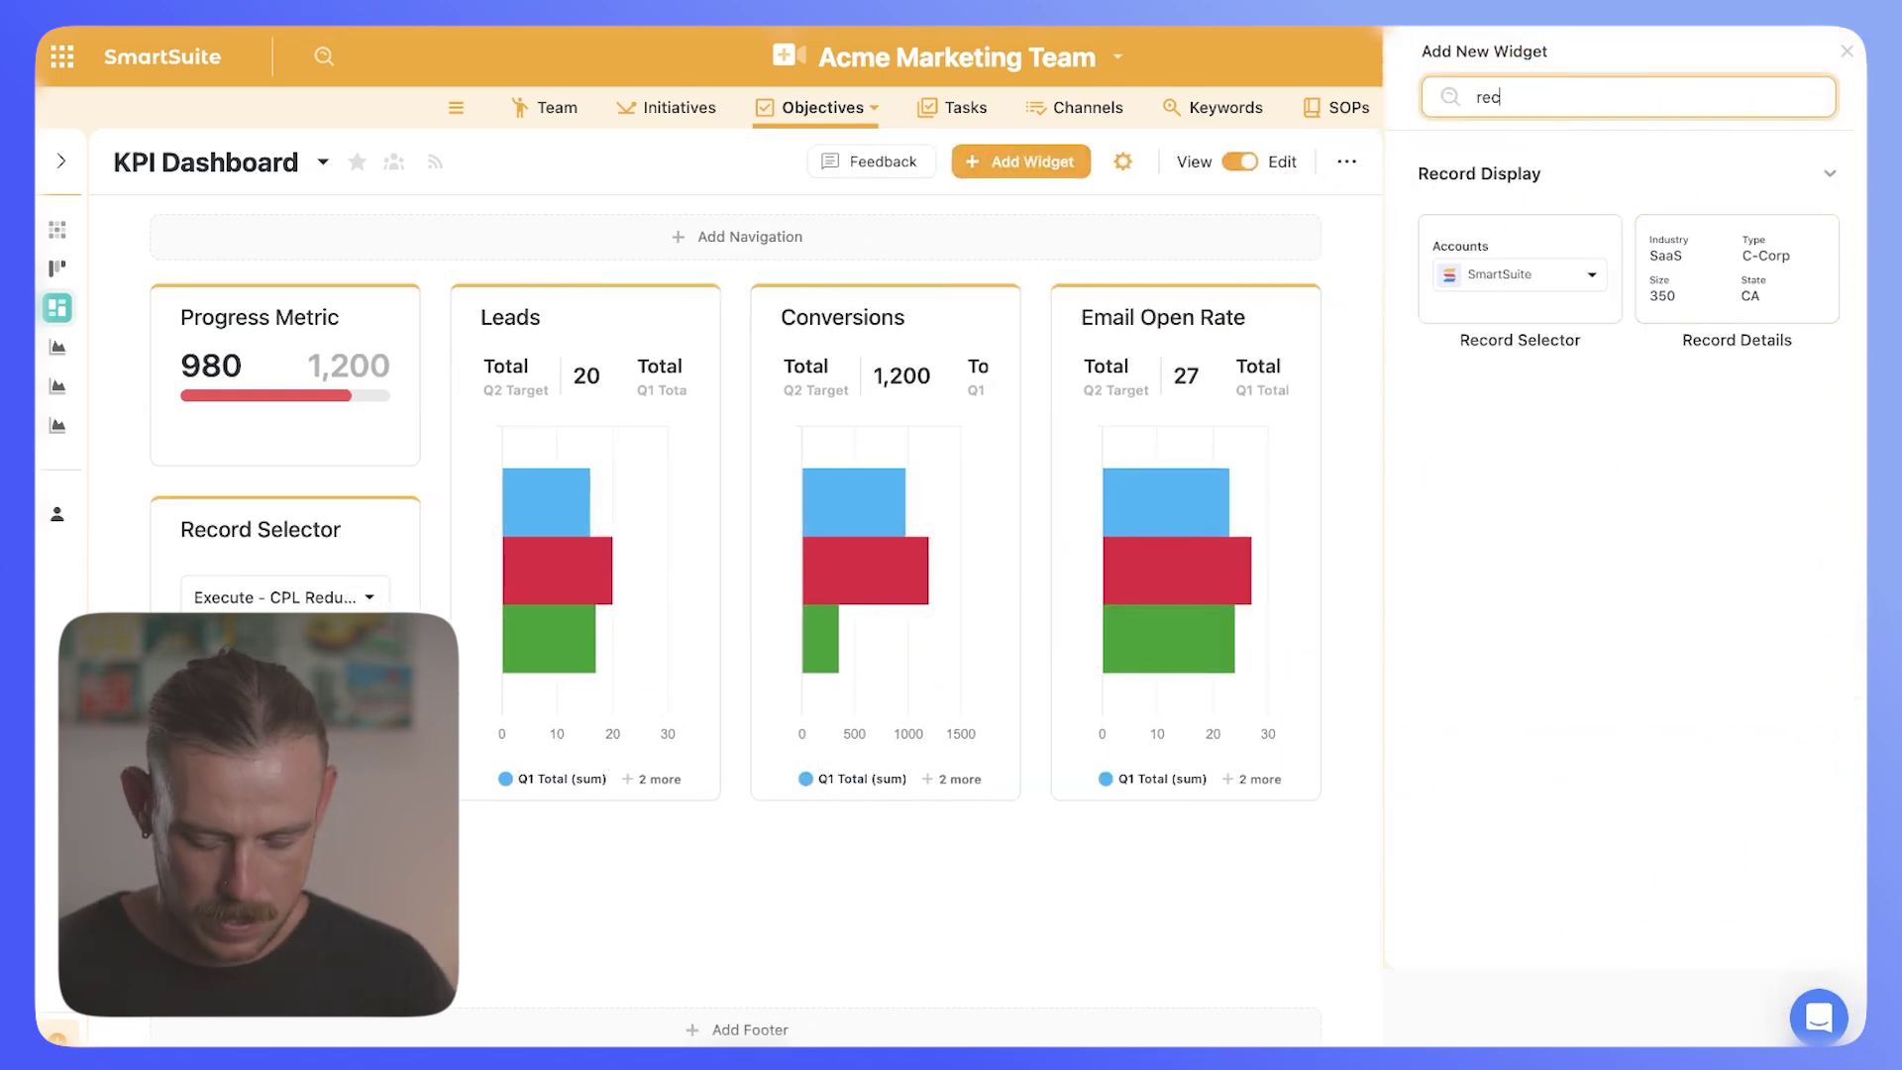
left_click(1773, 317)
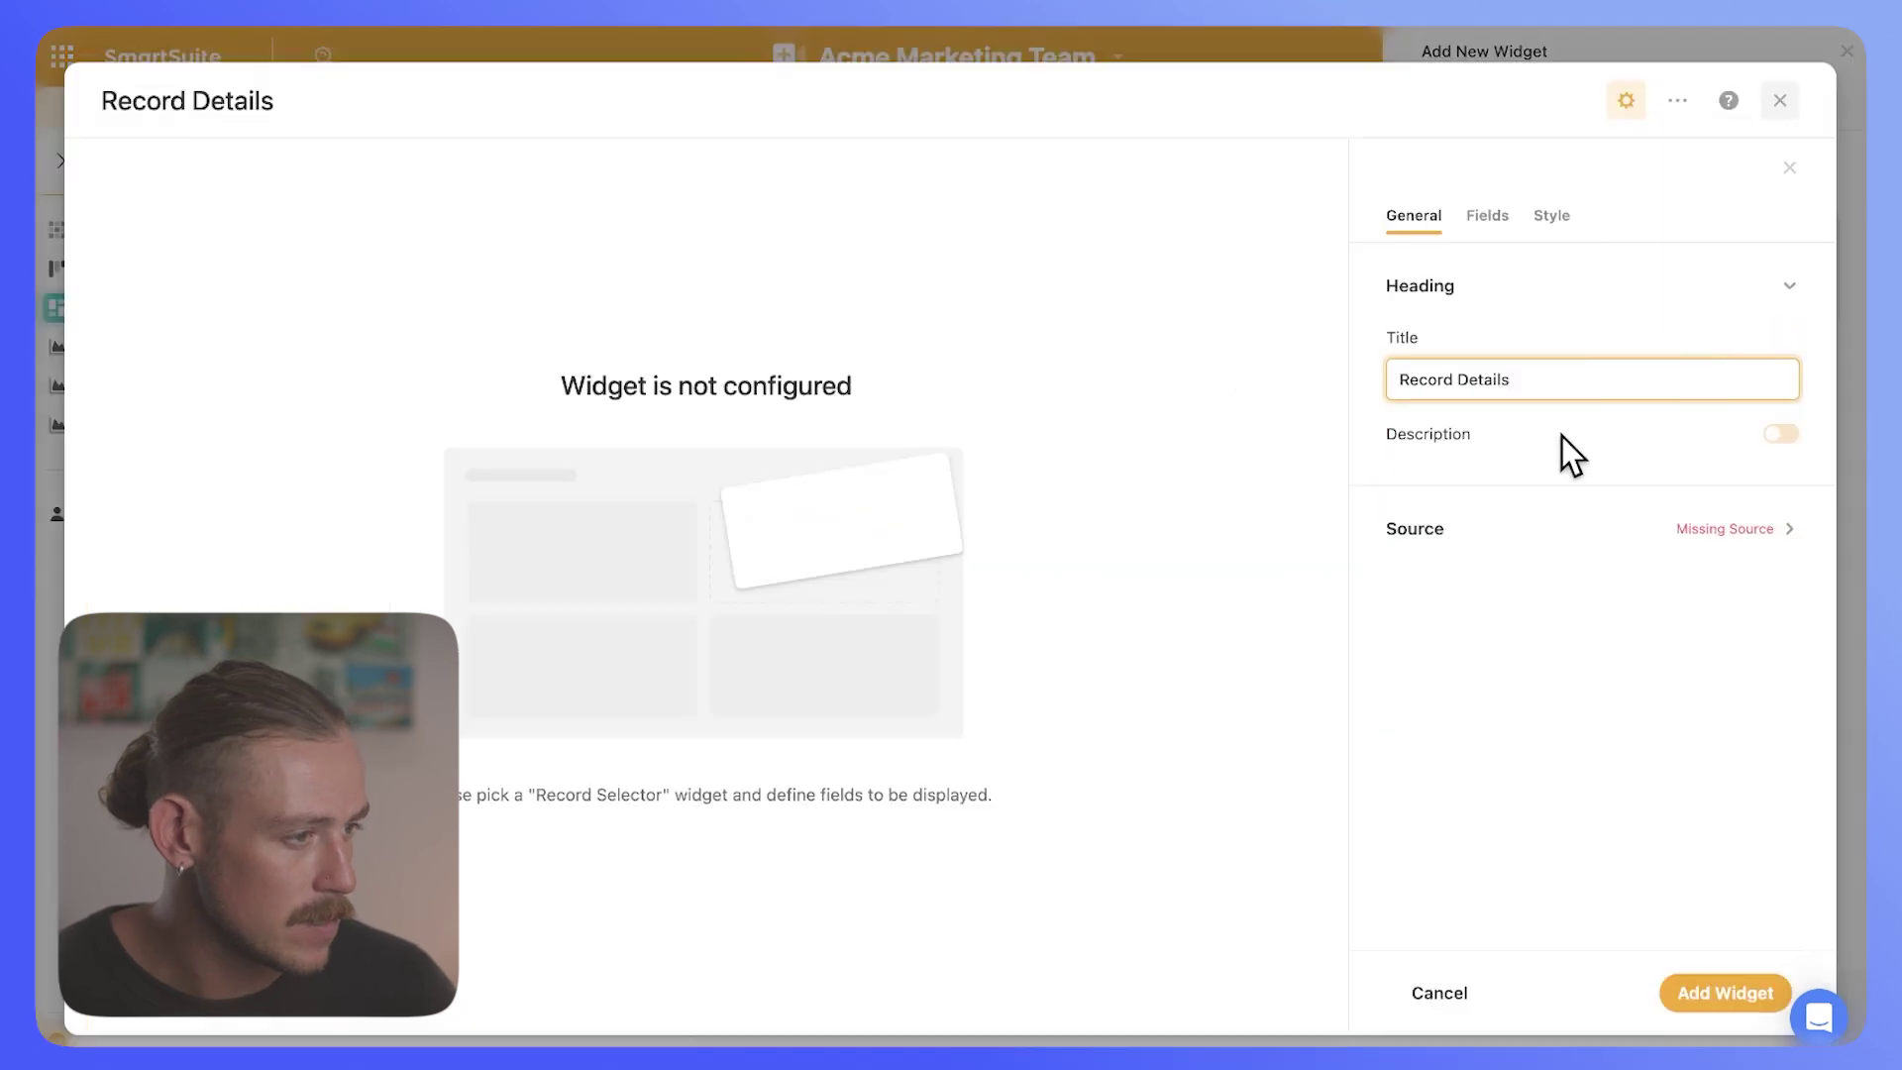
left_click(1684, 529)
left_click(1611, 594)
left_click(1590, 654)
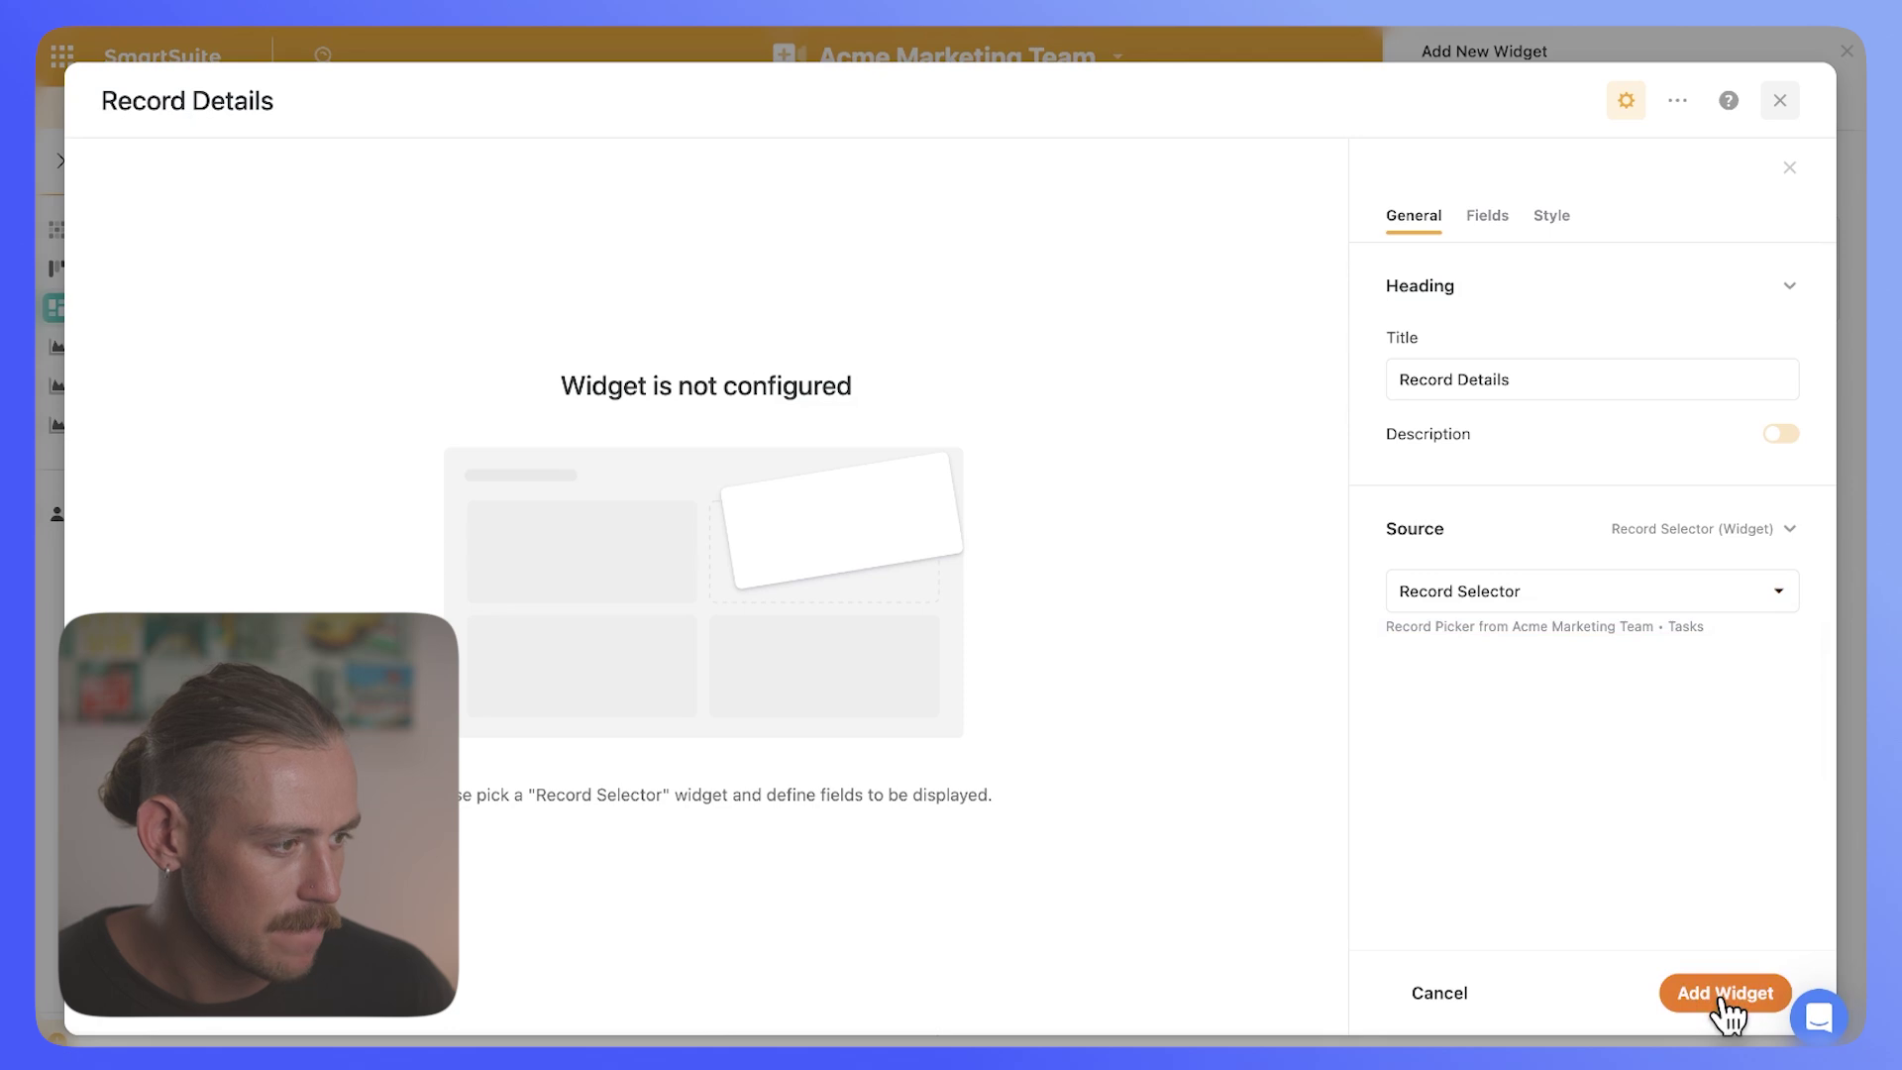
- Show Campaign Name, Linked Initiative and Due Date, then add the widget
left_click(1489, 217)
left_click(1433, 334)
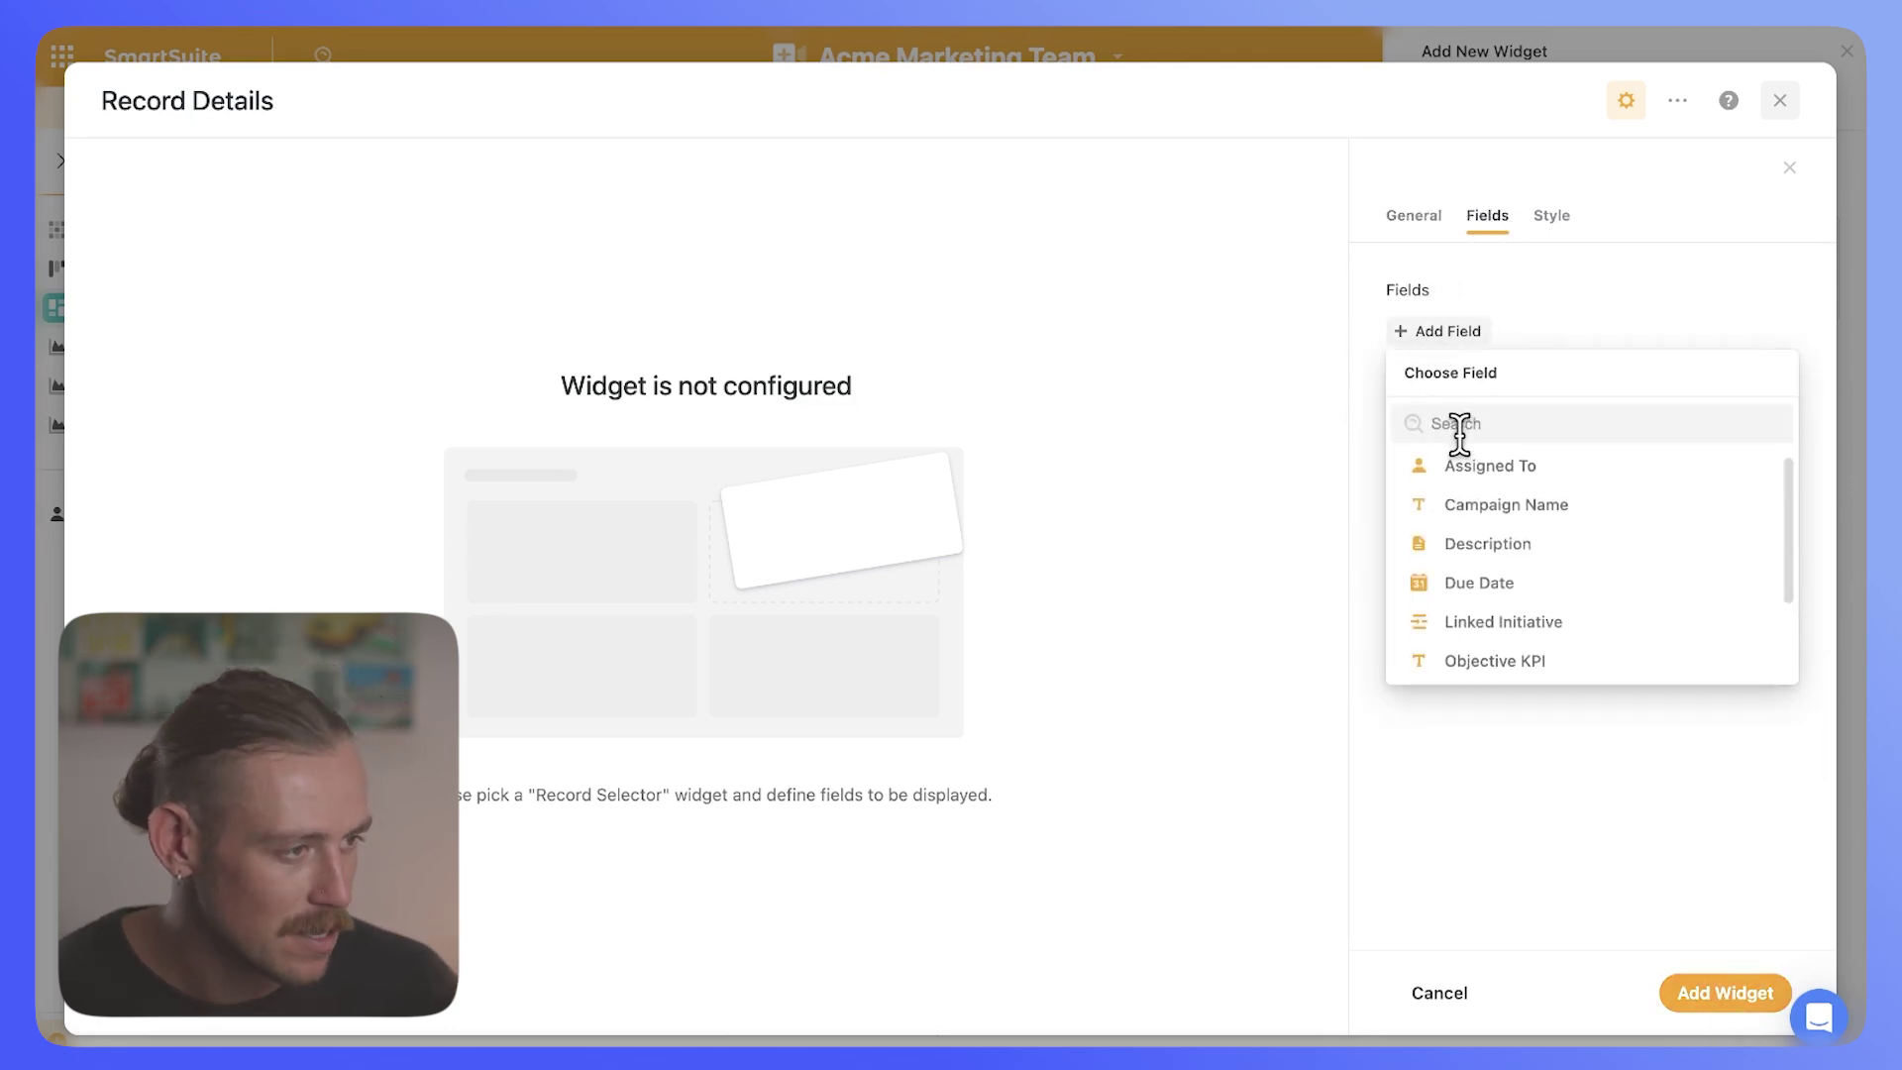
scroll(1584, 488, "down", 1)
scroll(1584, 495, "up", 1)
left_click(1582, 505)
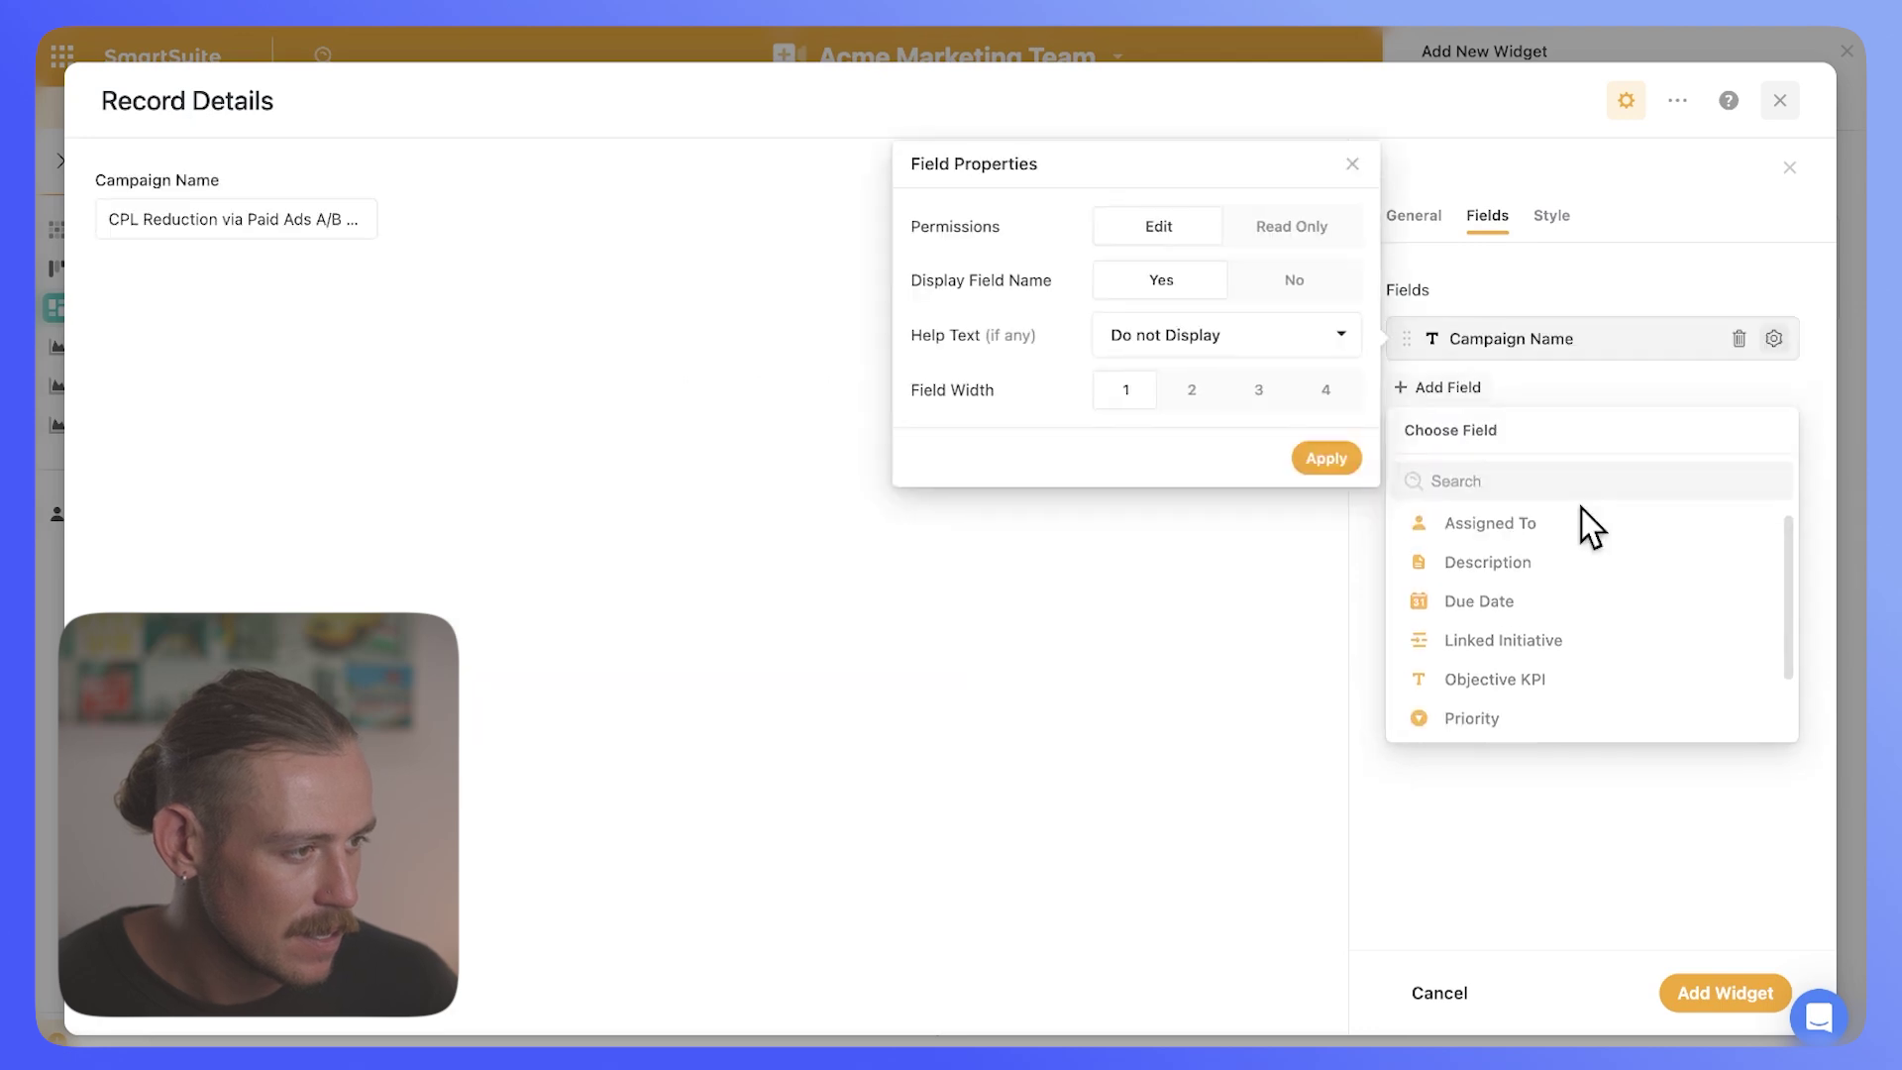
left_click(1448, 389)
left_click(1563, 562)
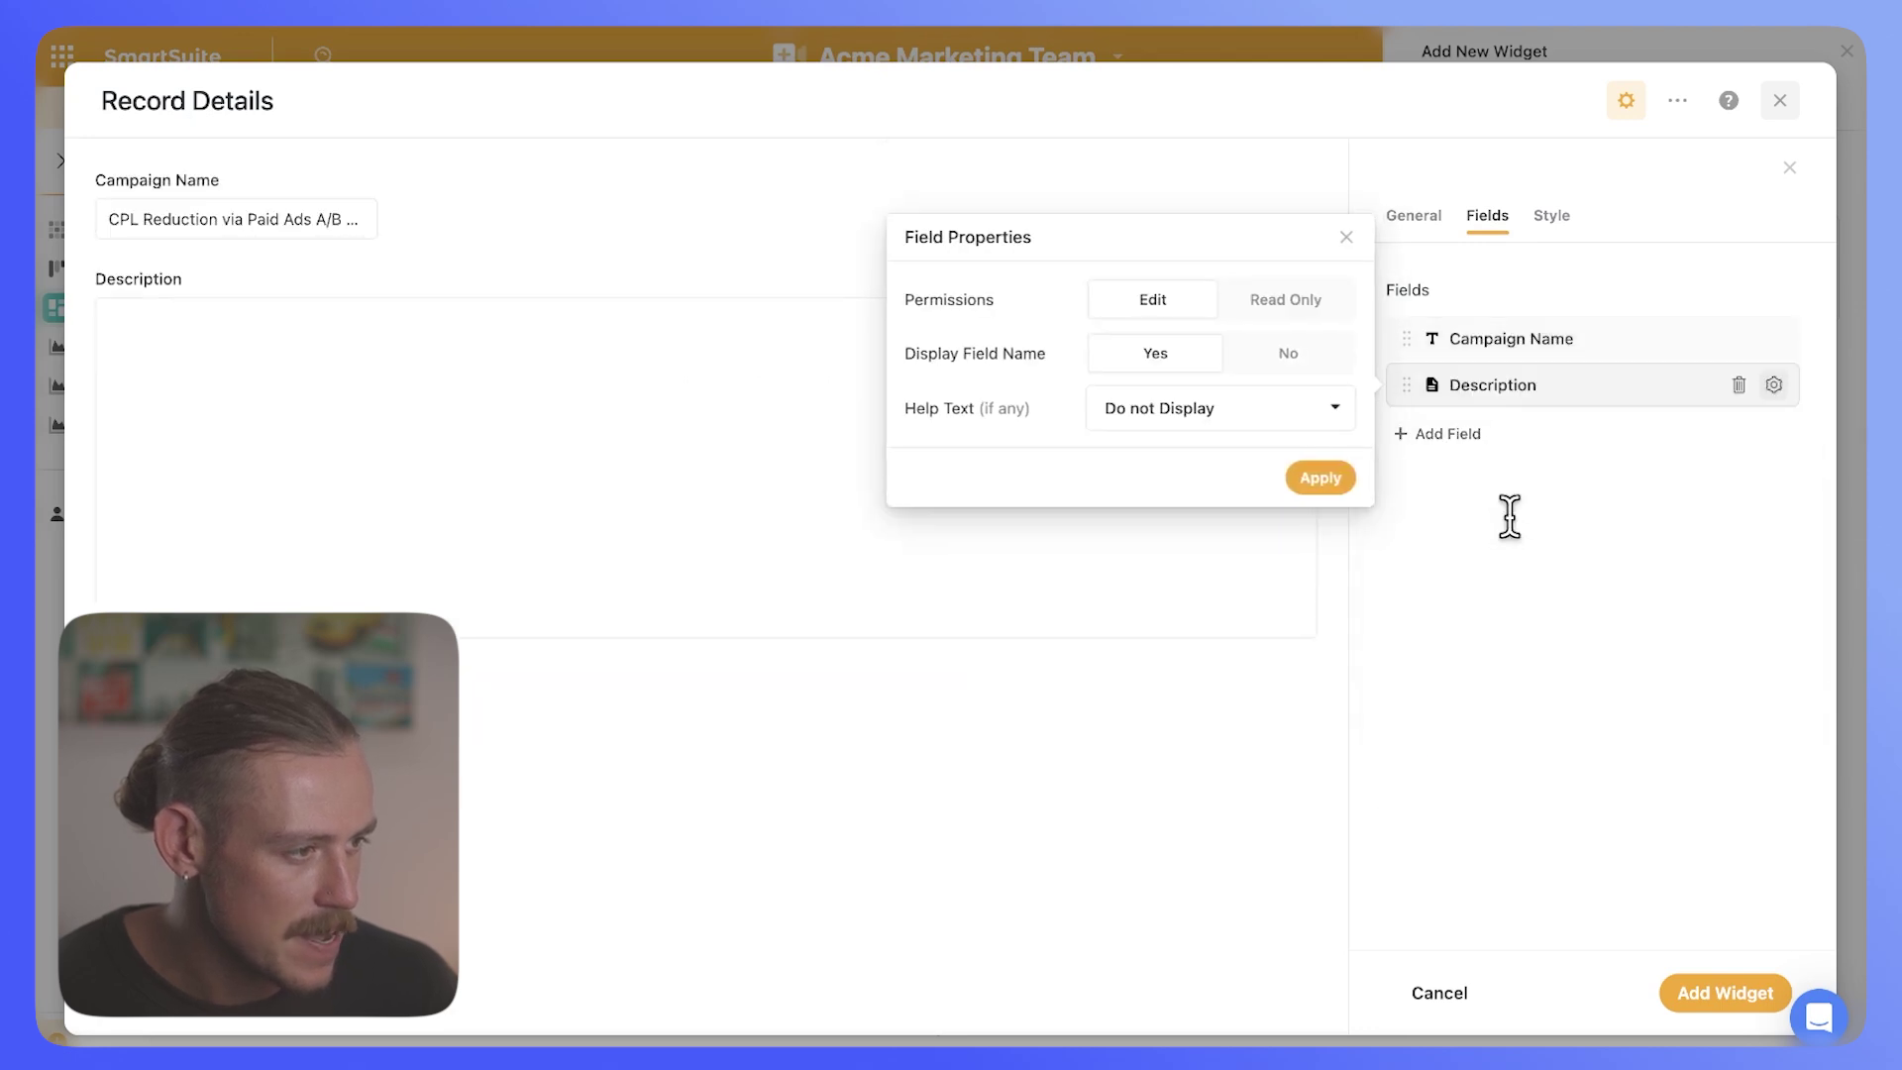
left_click(1441, 433)
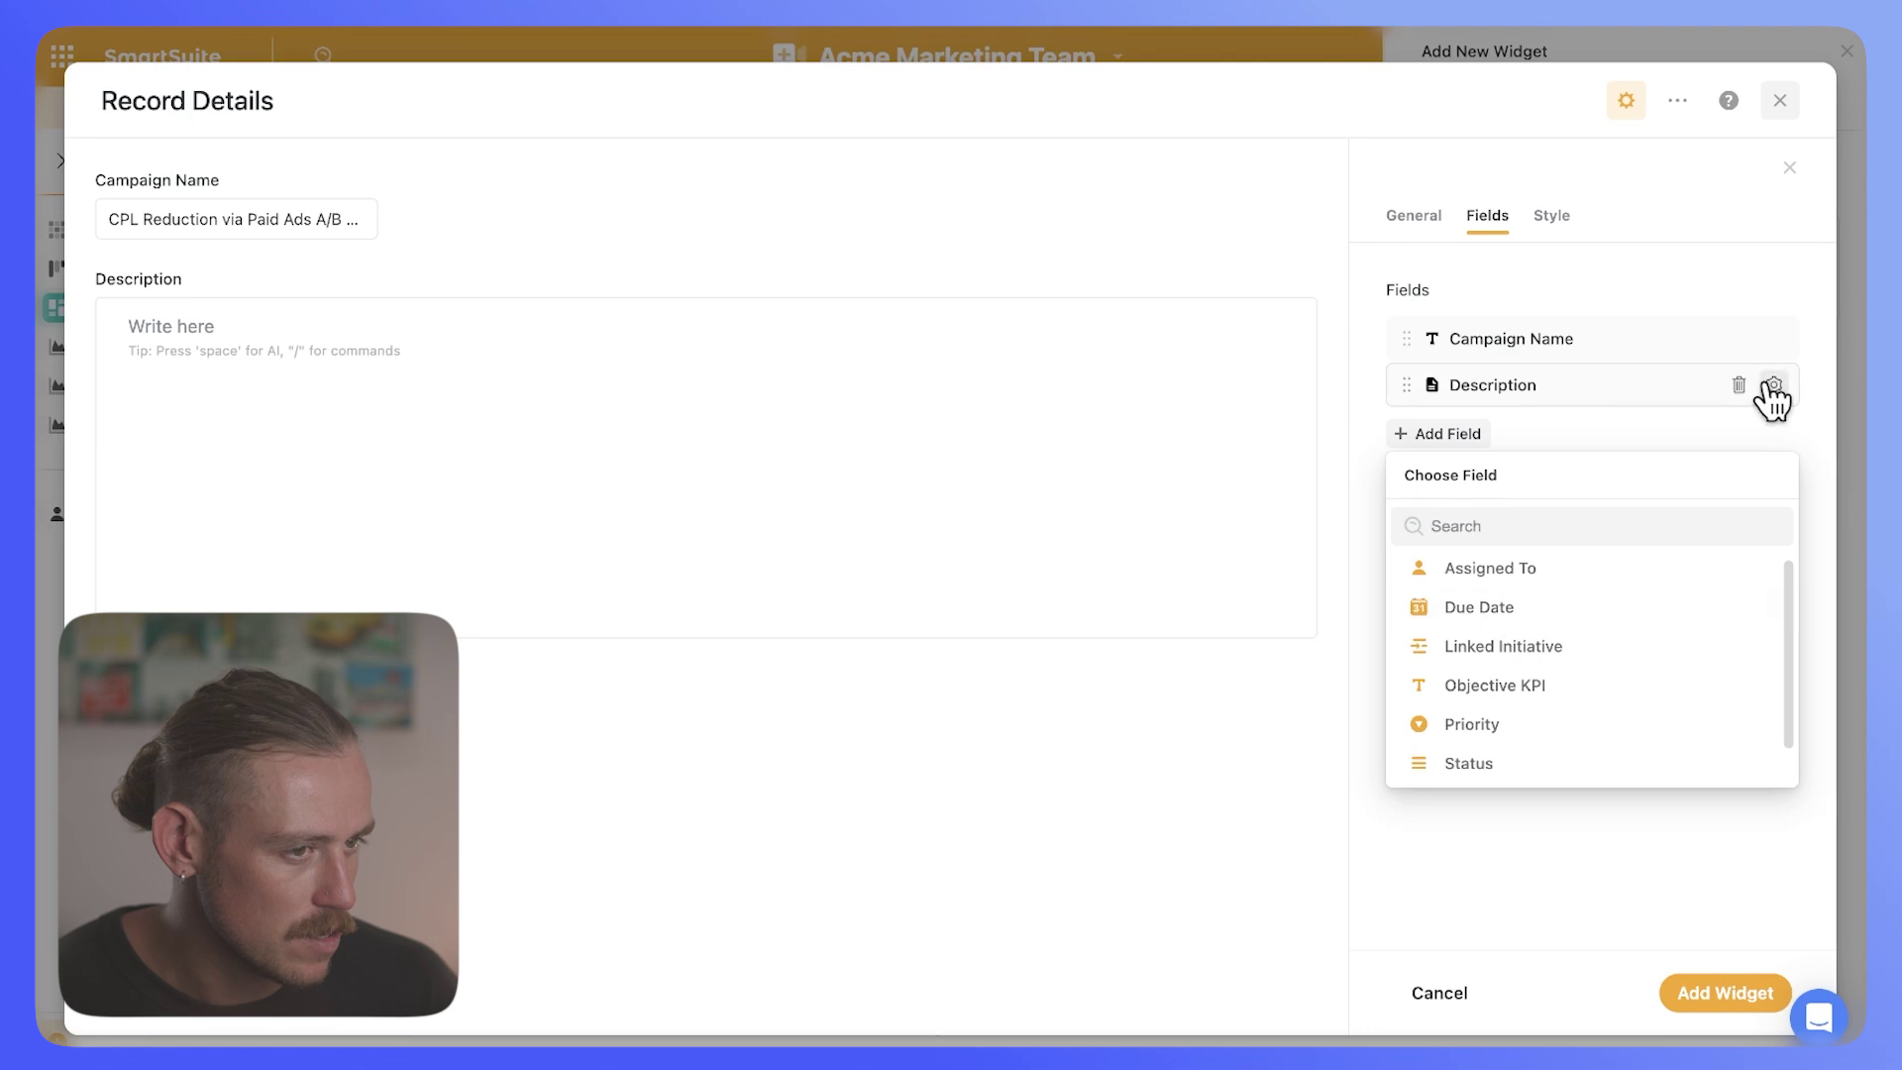
left_click(1738, 385)
left_click(1471, 387)
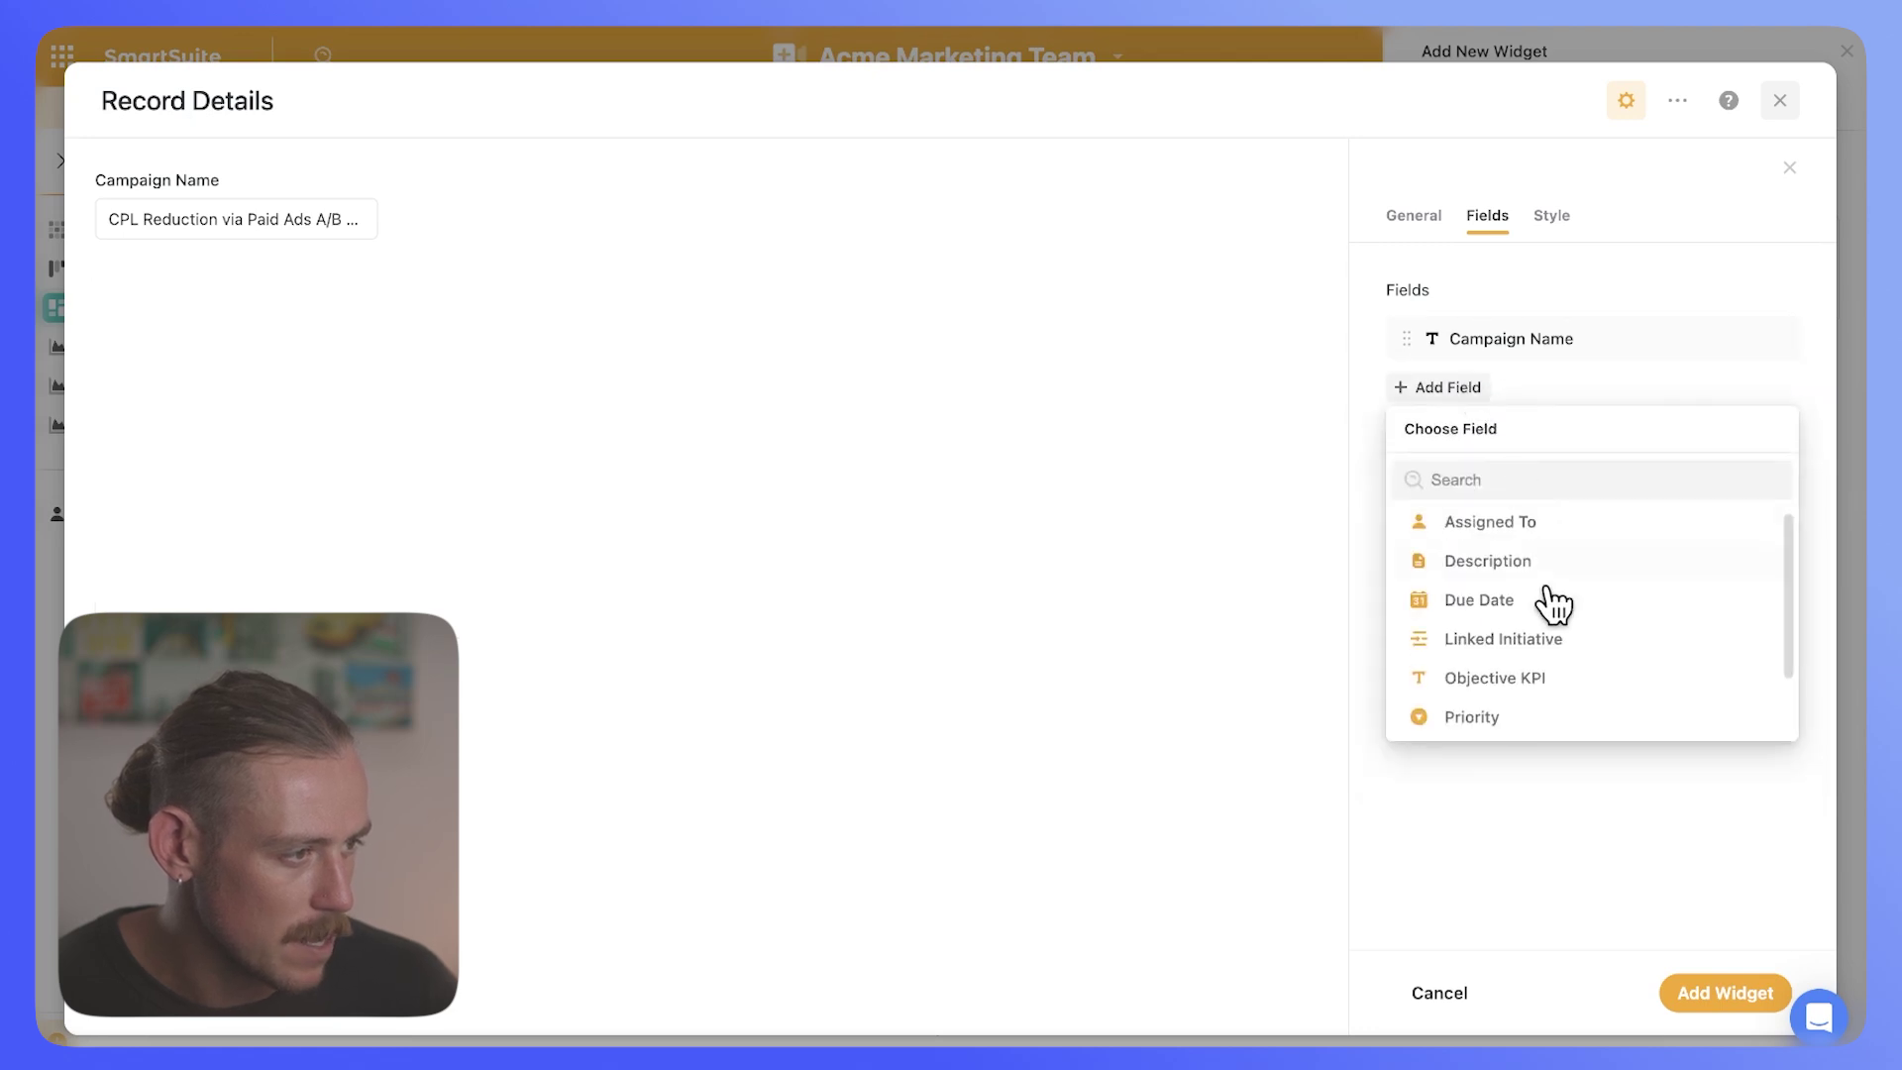
left_click(1515, 639)
left_click(1442, 436)
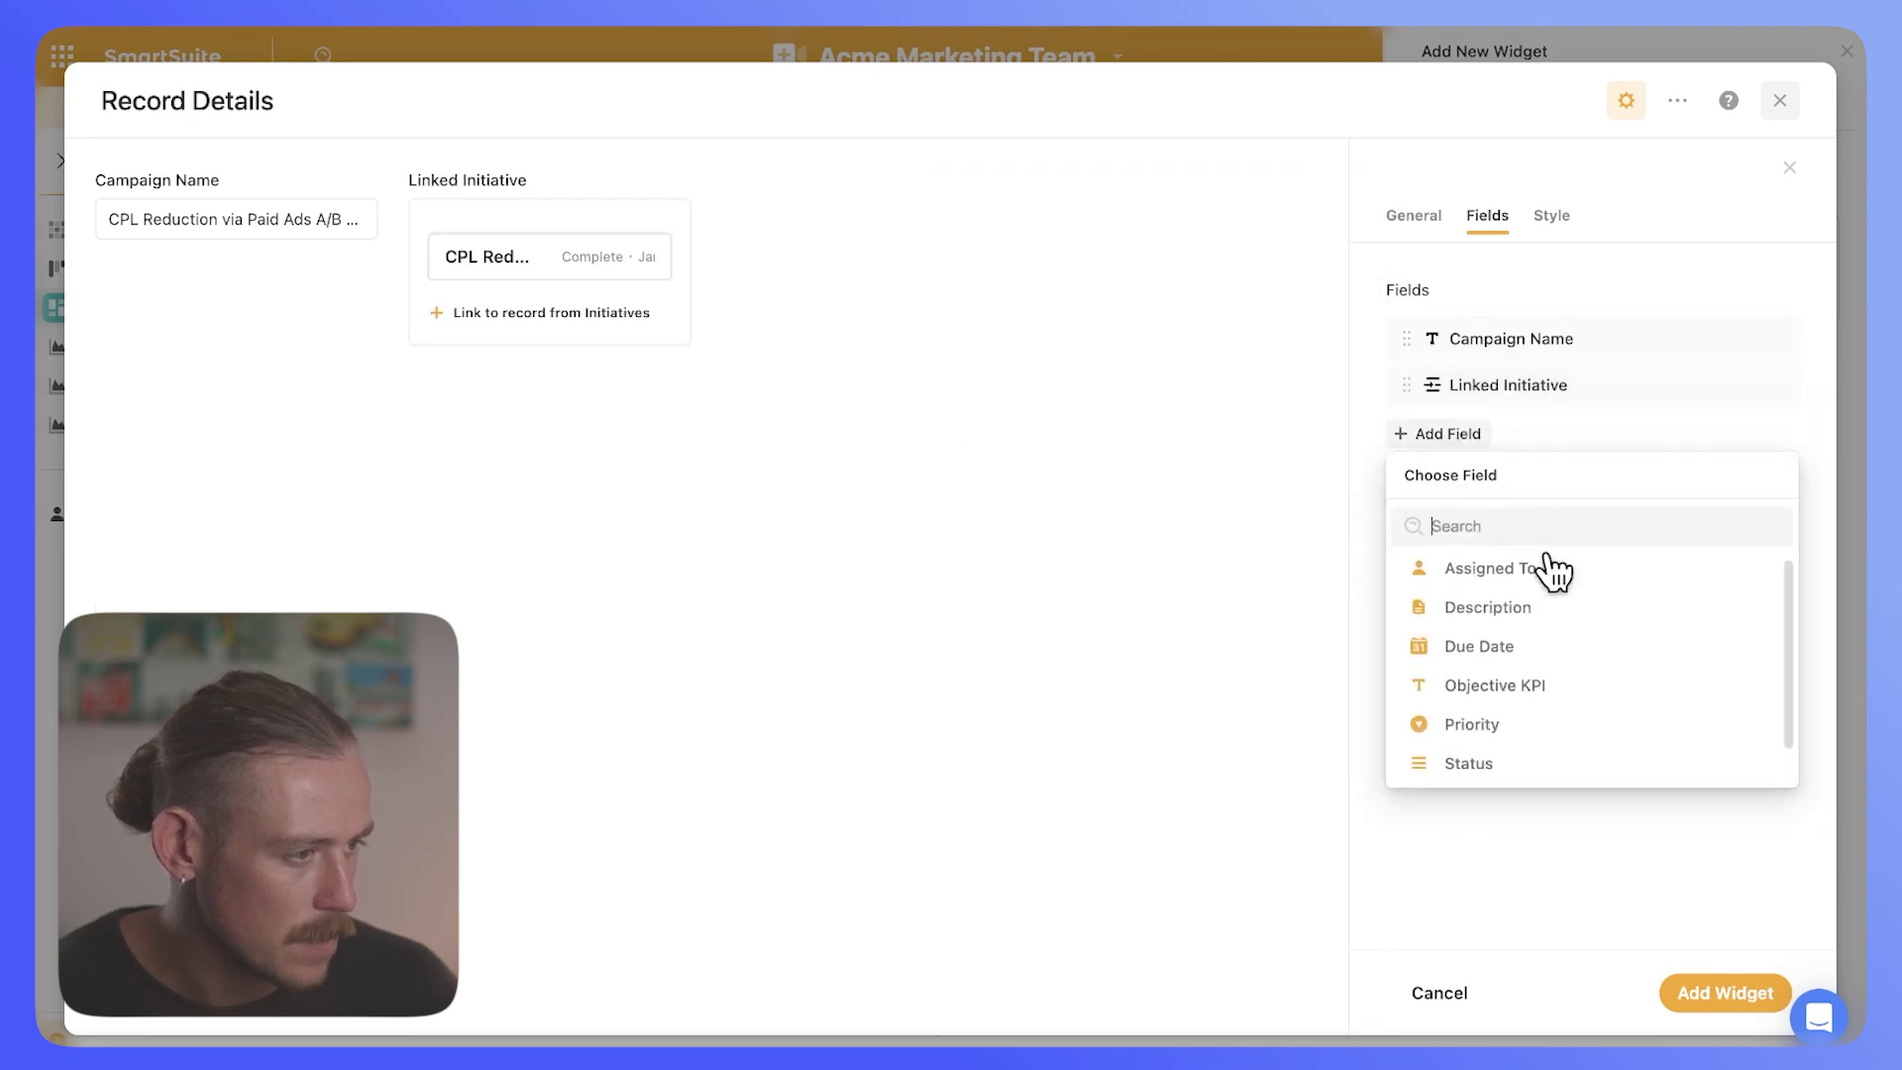
left_click(1526, 646)
left_click(1448, 480)
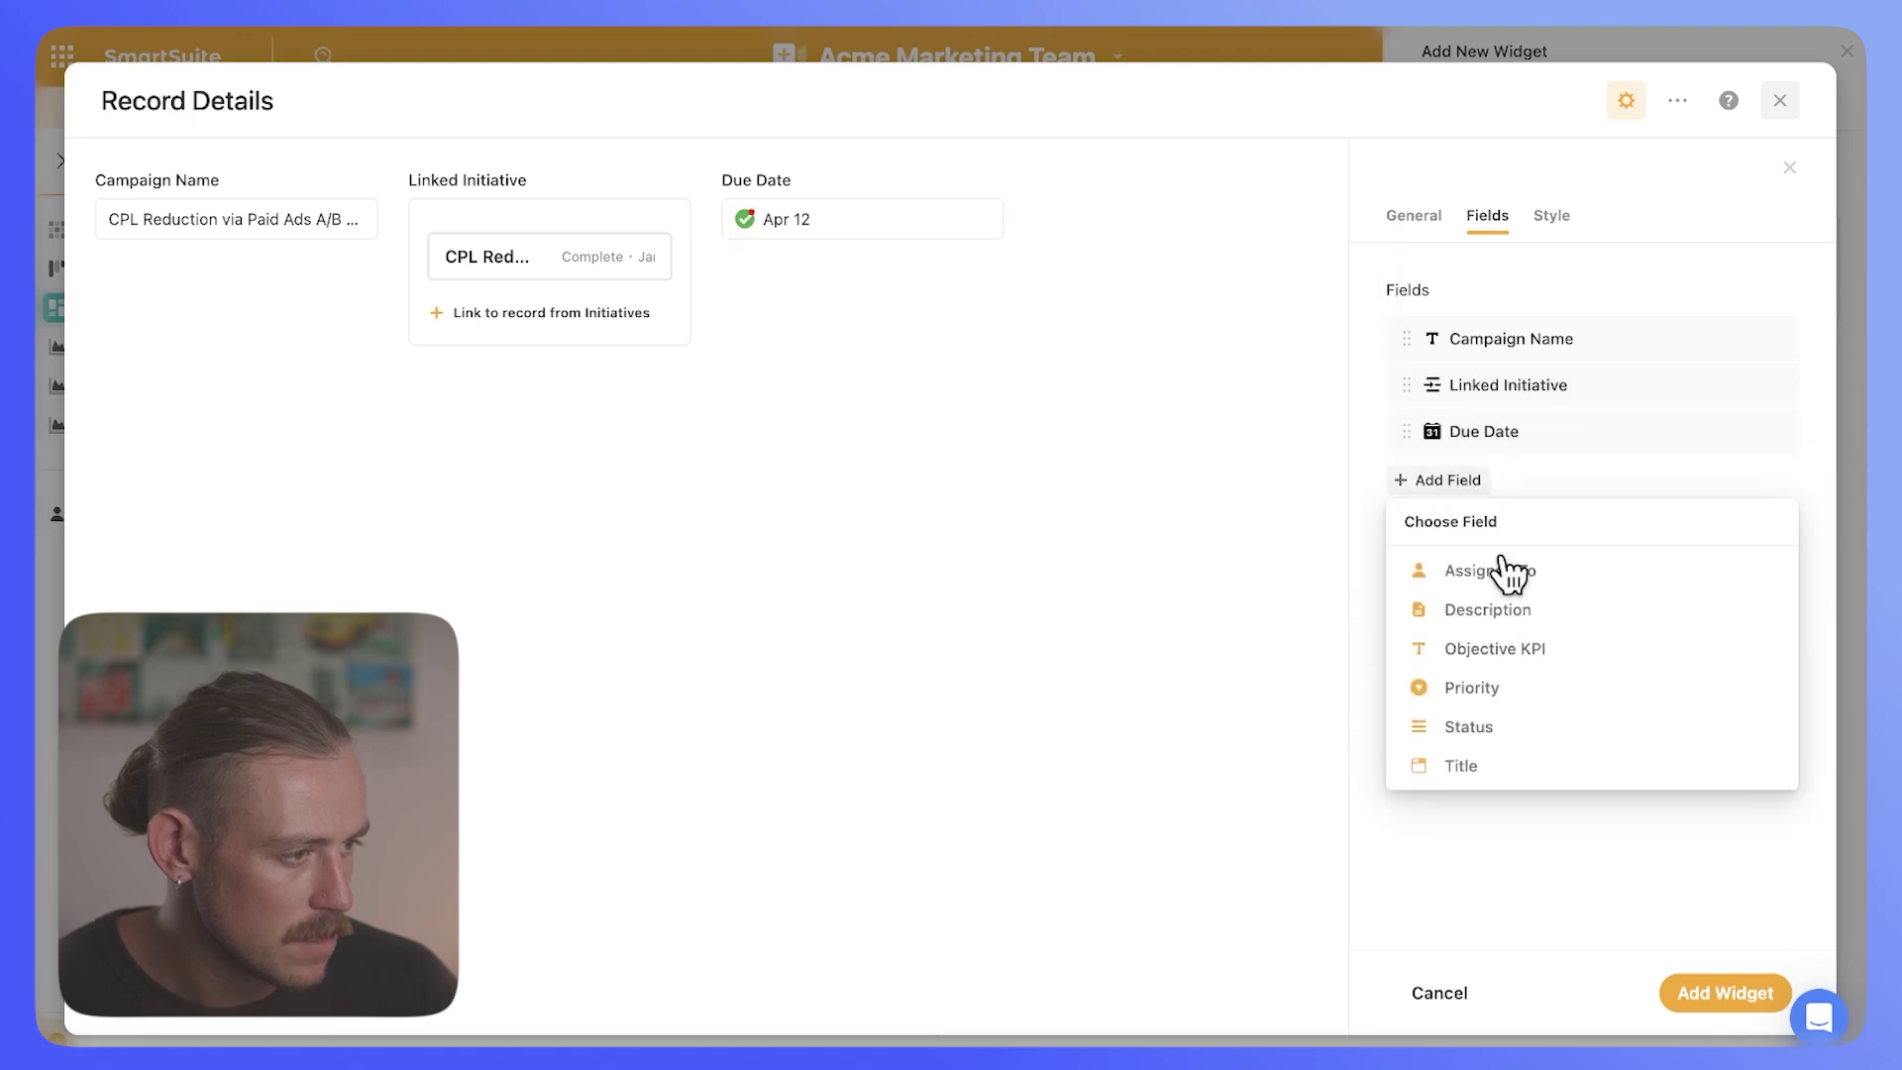
left_click(1700, 992)
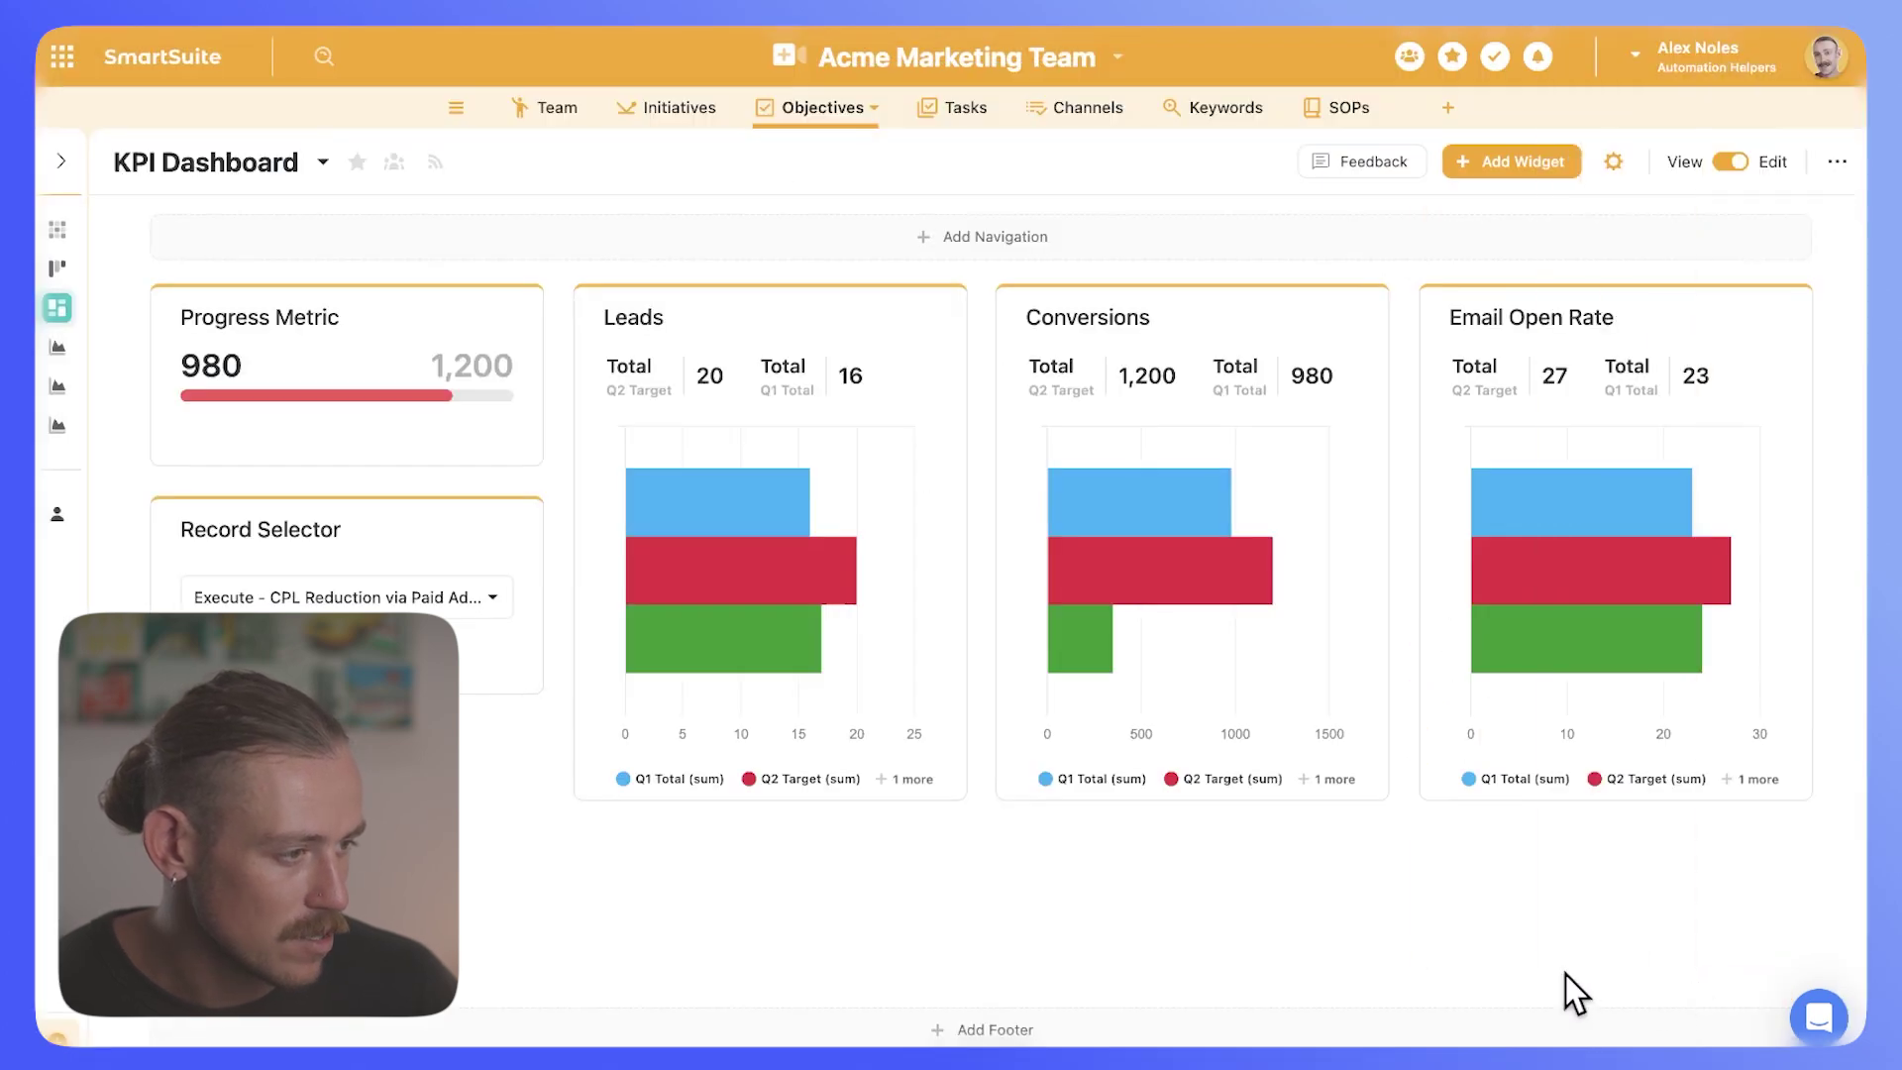
scroll(1050, 793, "up", 3)
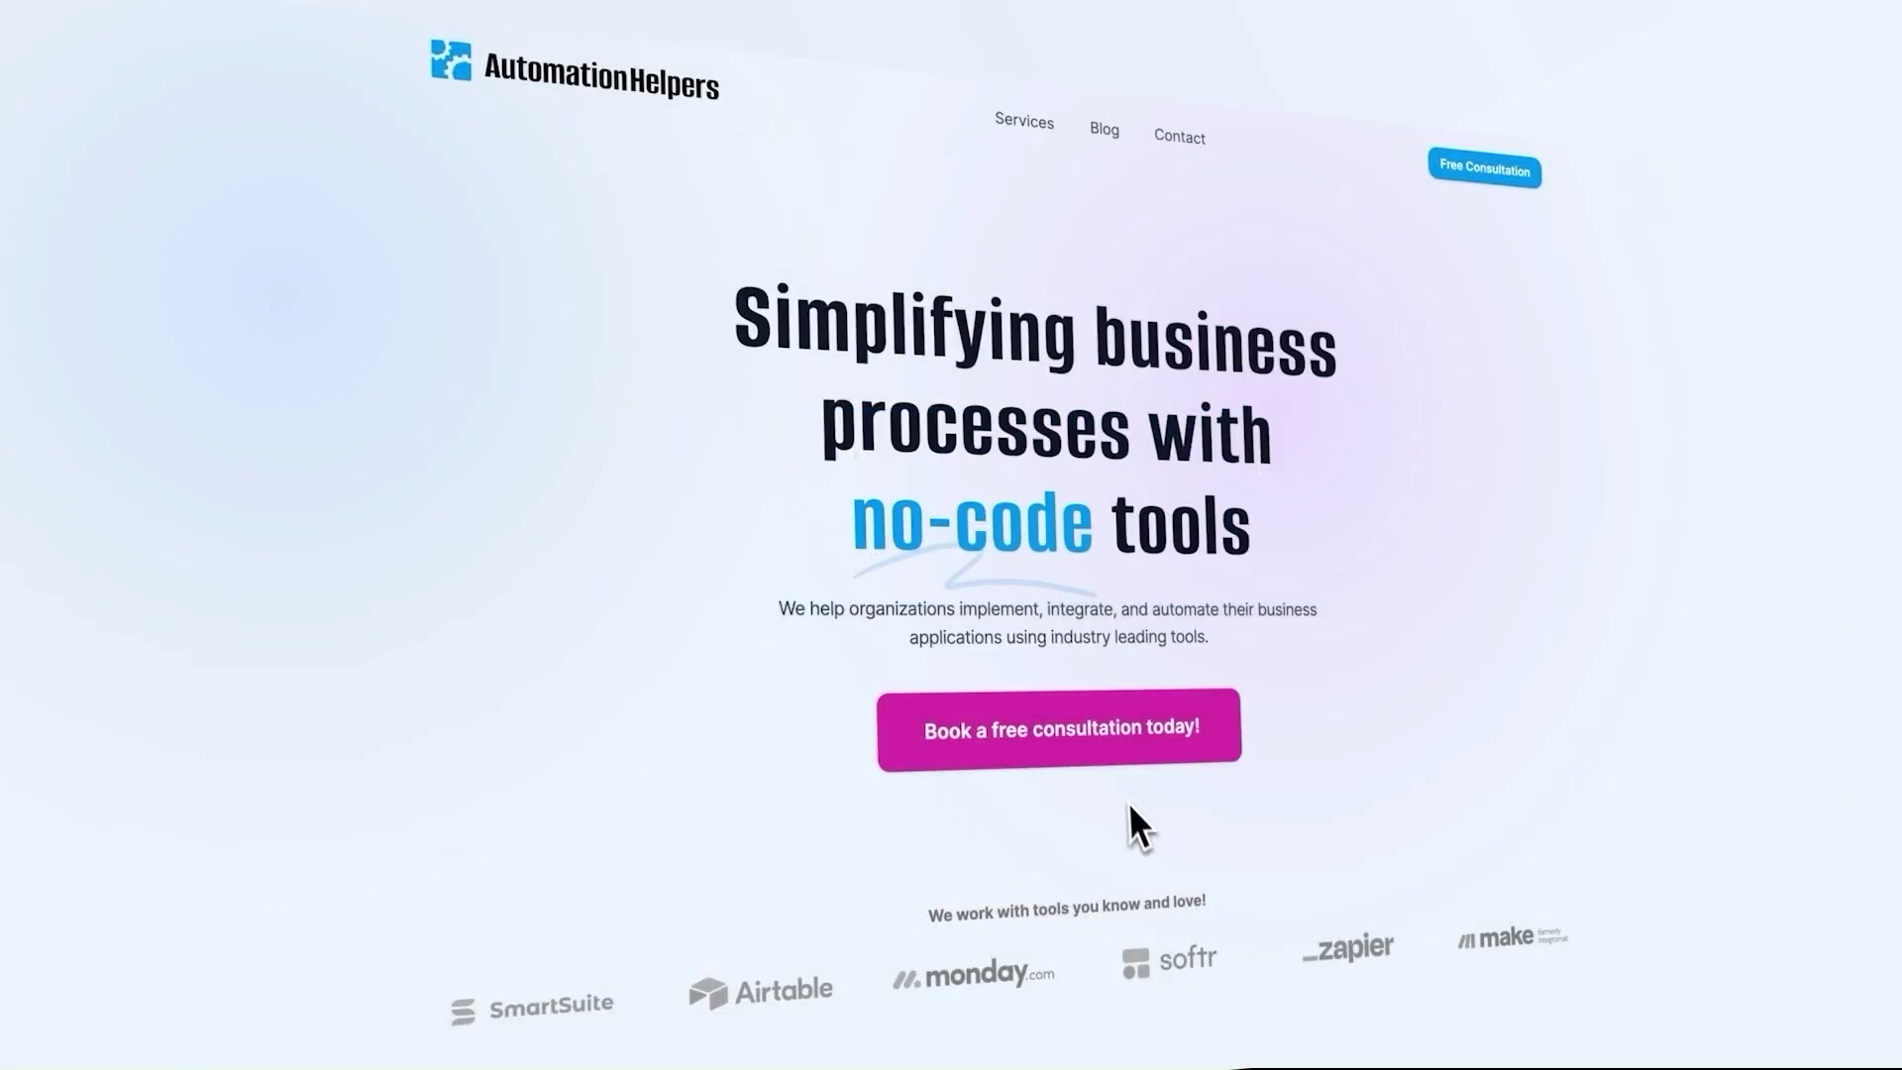
left_click(1140, 733)
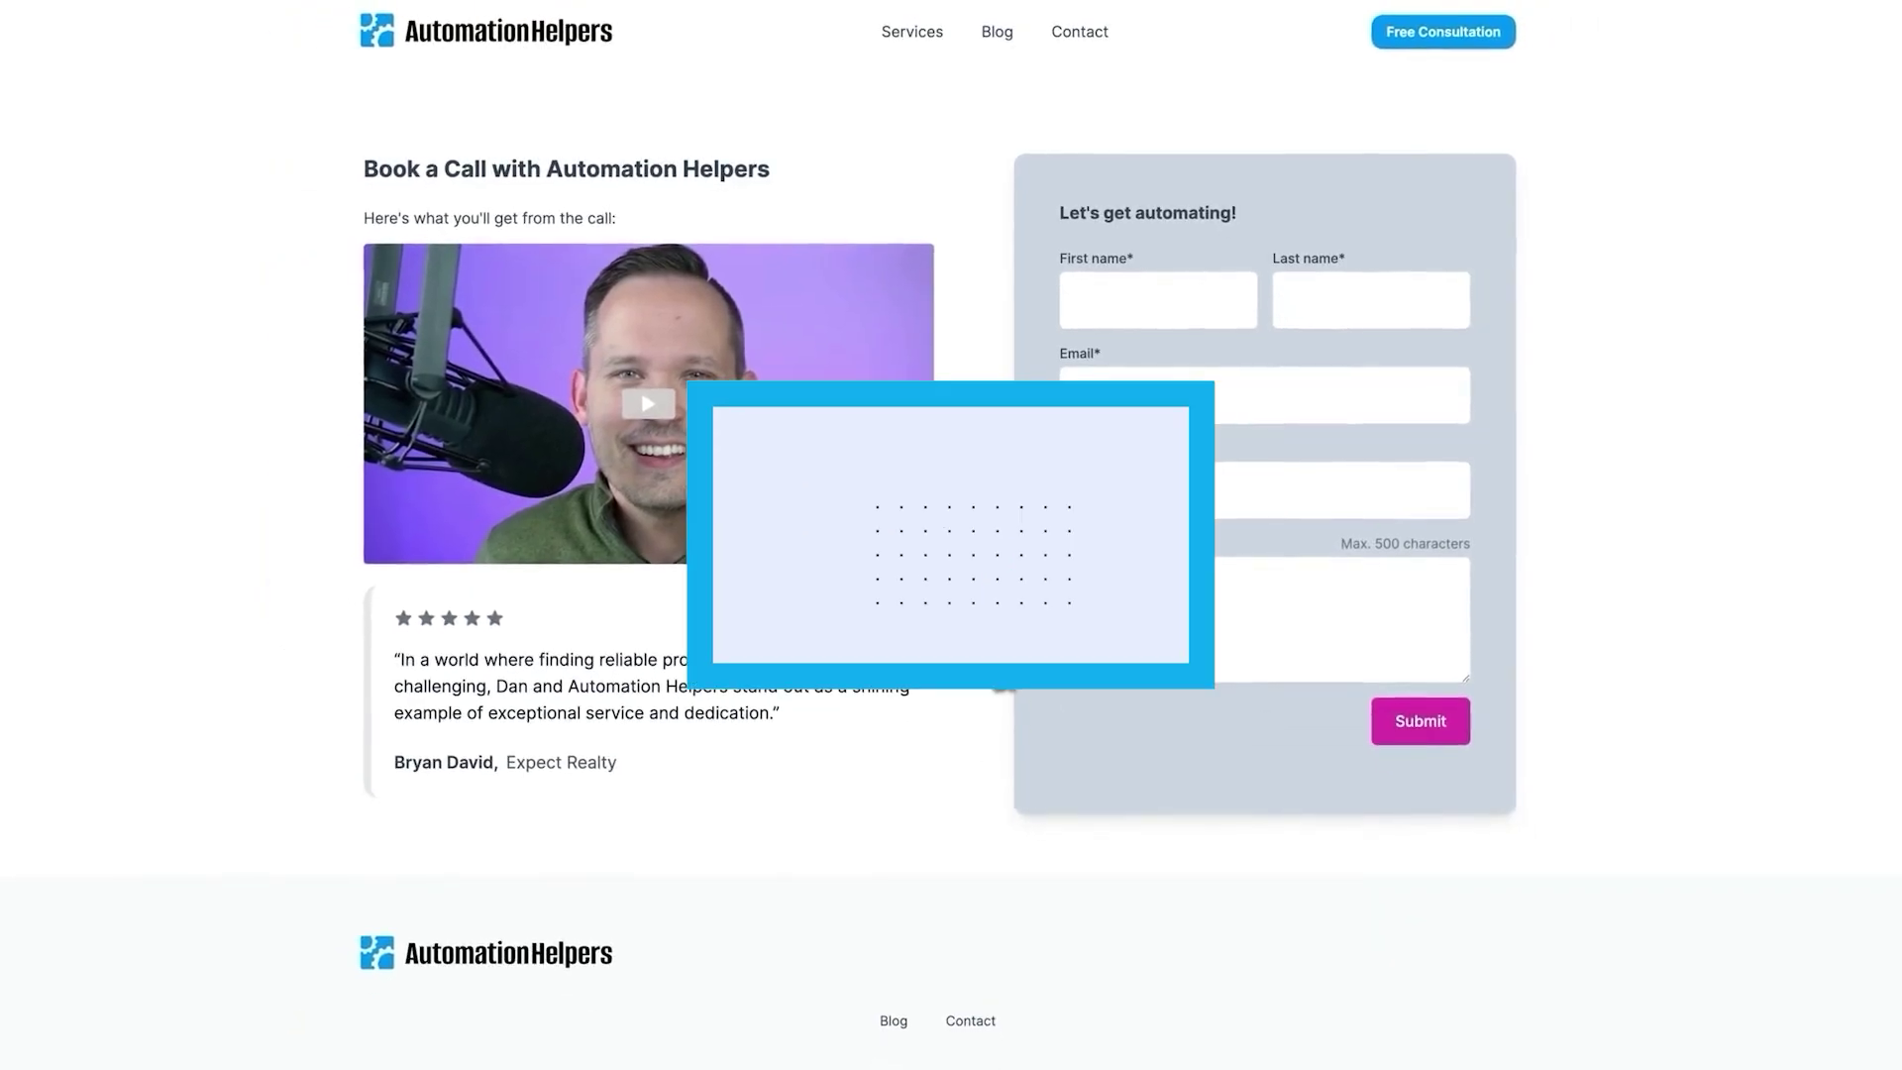